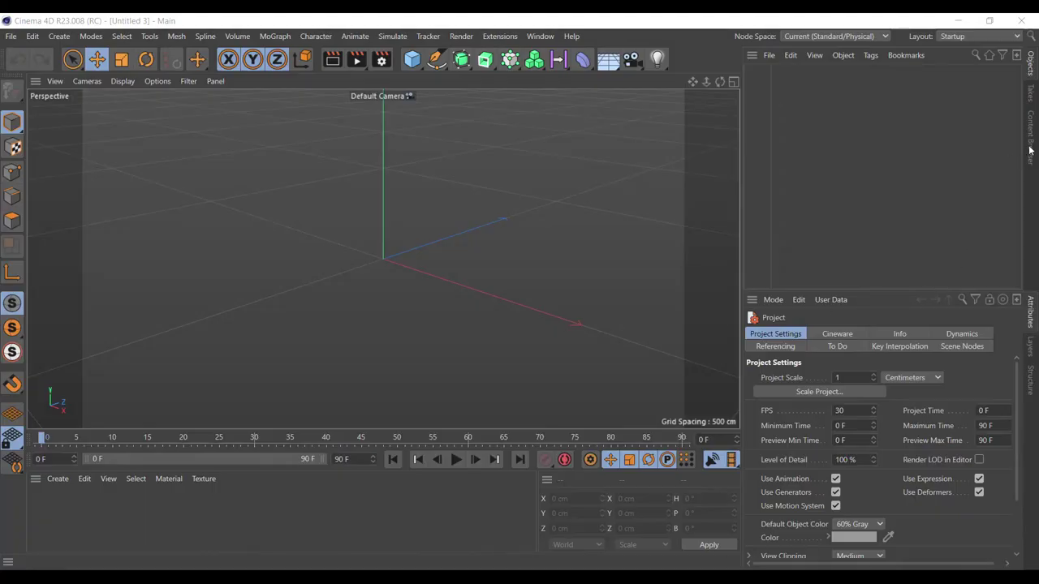
- Show the Content Browser's Sculpting Base presets in the right panel
click(1029, 150)
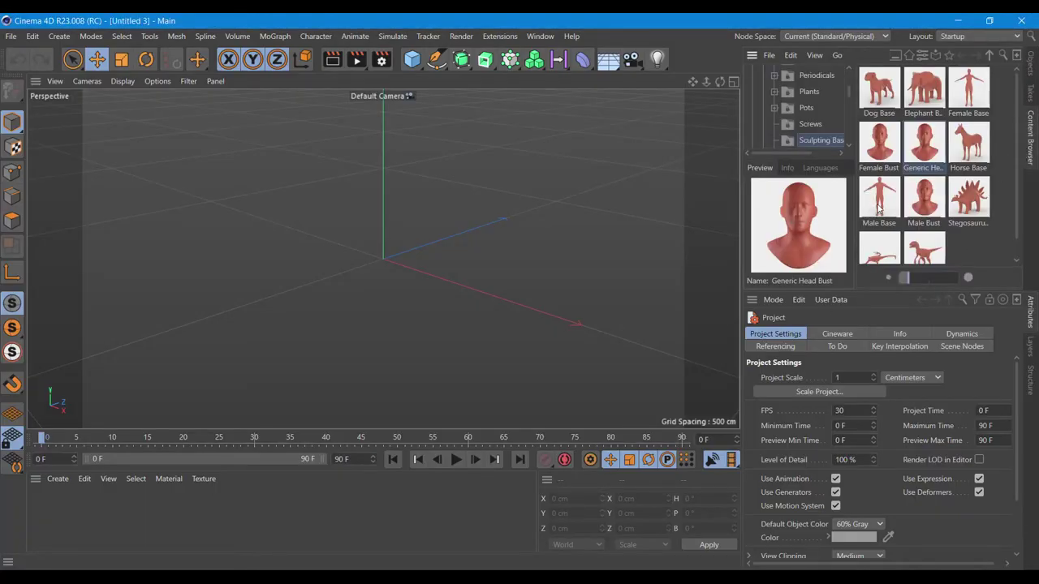
- Load the Male Base body from the Content Browser into the scene
click(878, 209)
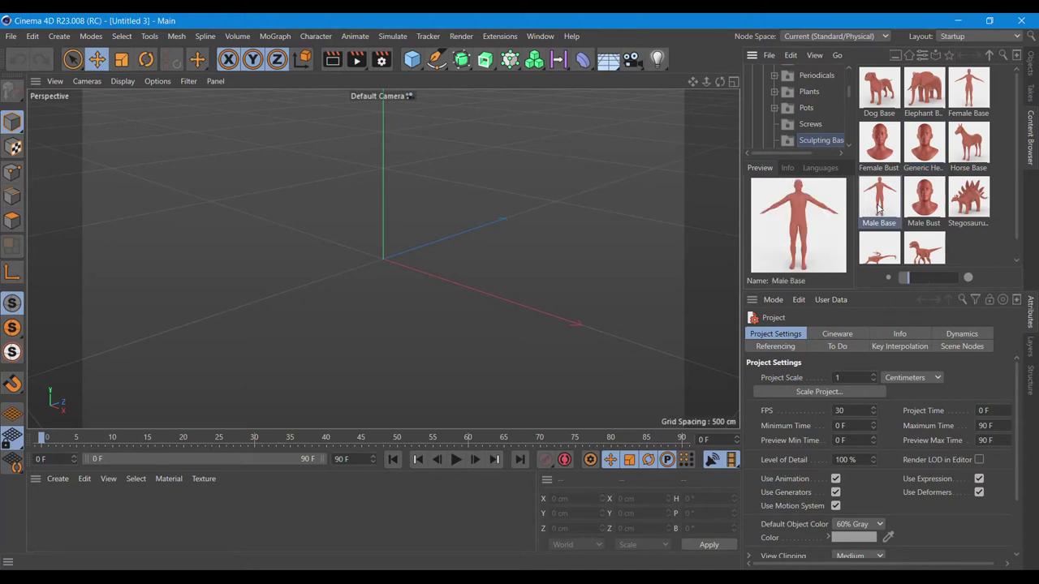
double_click(878, 208)
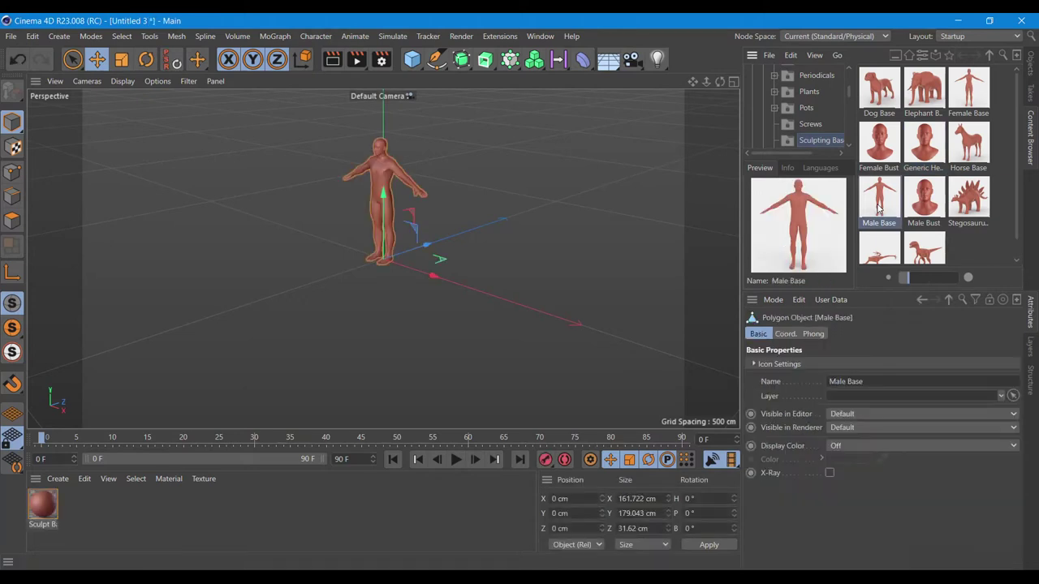
click(1028, 63)
scroll(442, 211, up, 3)
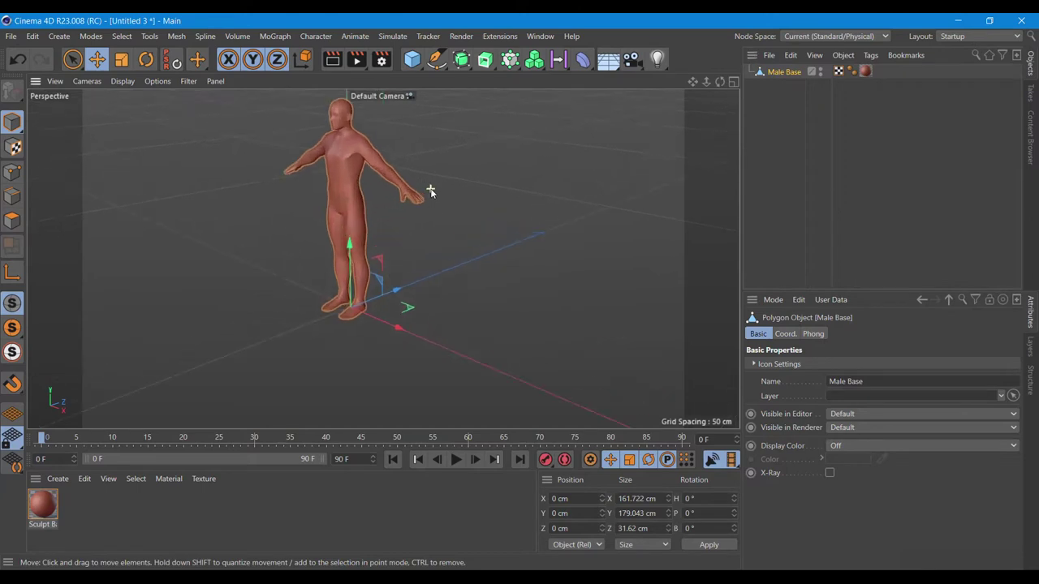
scroll(430, 191, up, 3)
- Orbit to the front and delete the Male Base material tag
mouse_move(719, 82)
mouse_down()
mouse_move(694, 86)
mouse_move(877, 121)
mouse_up()
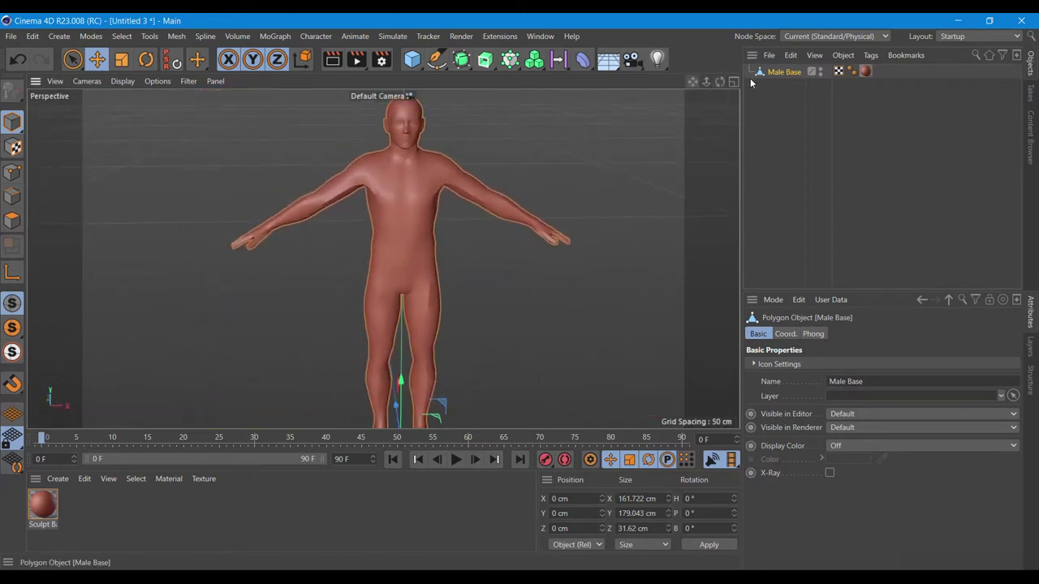
click(865, 72)
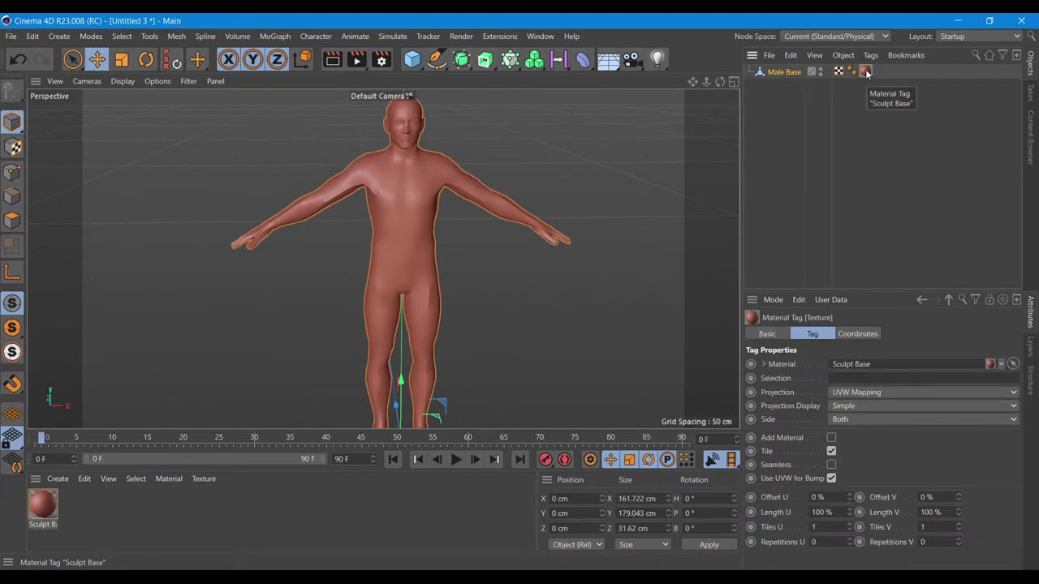
key(Delete)
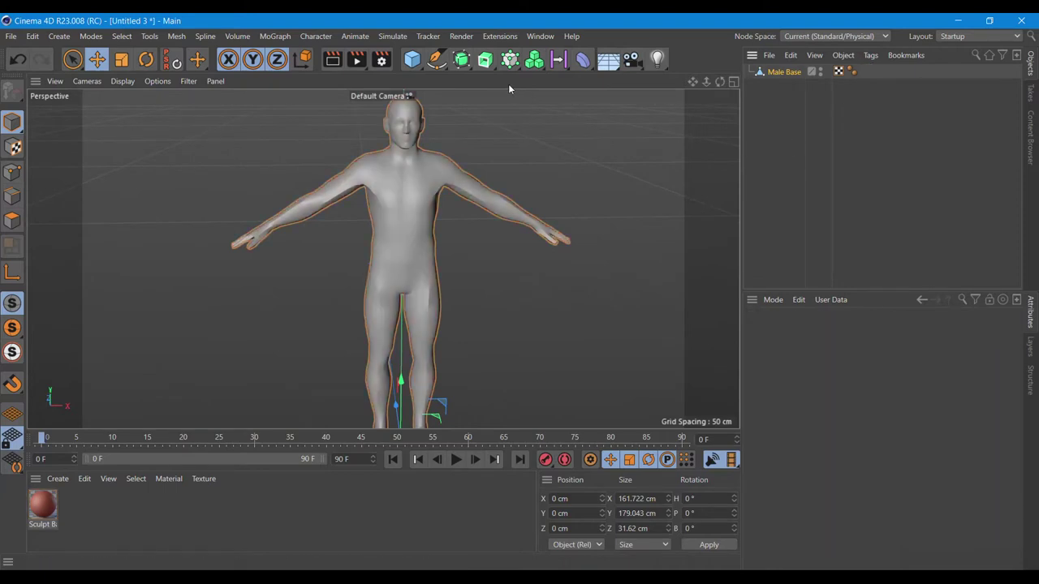
click(462, 60)
- Nest Male Base under a Subdivision Surface, bake it with Current State to Object, delete the original
click(503, 79)
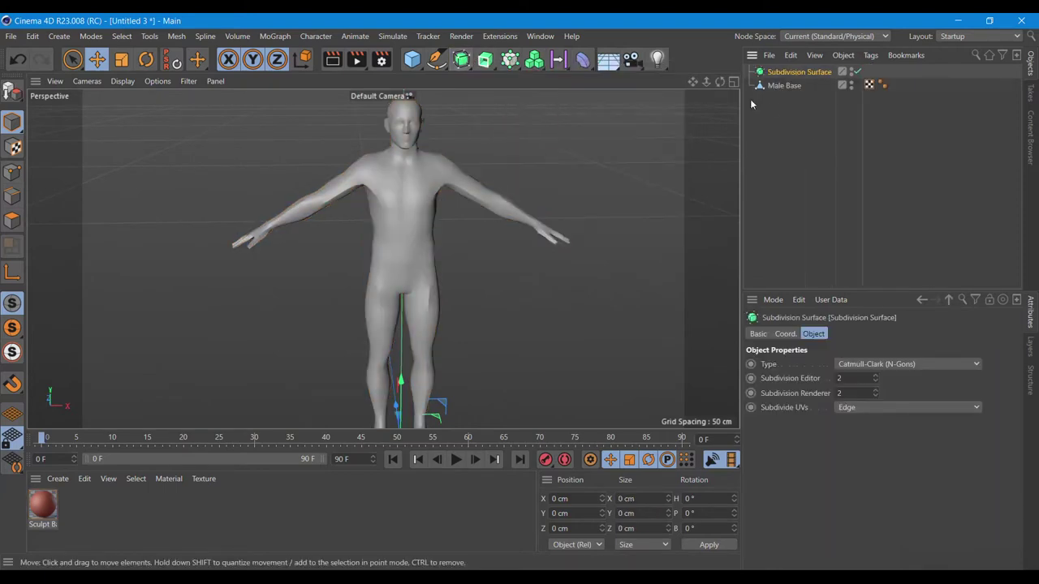
drag(790, 90, 793, 73)
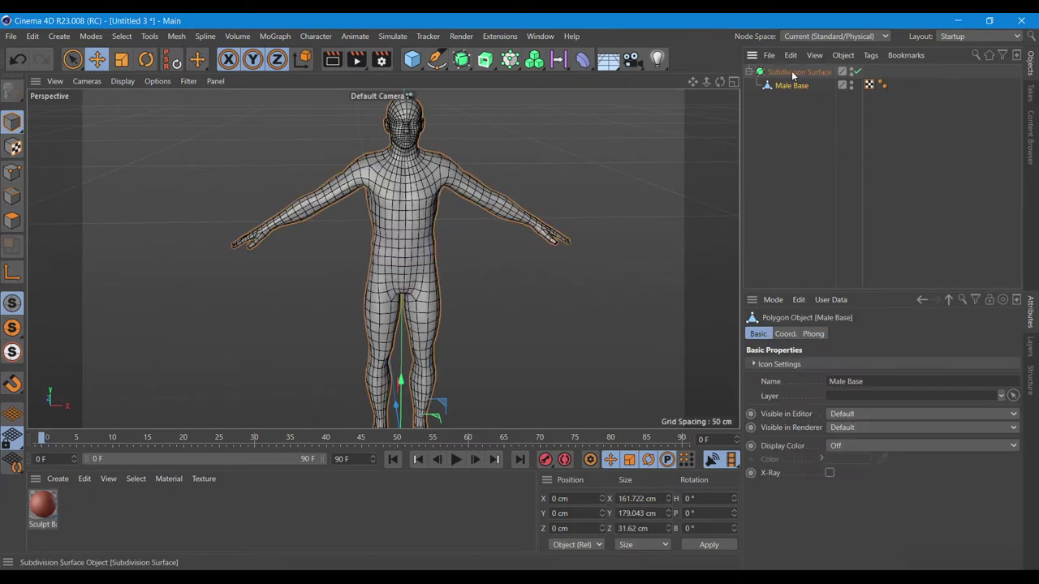
right_click(793, 75)
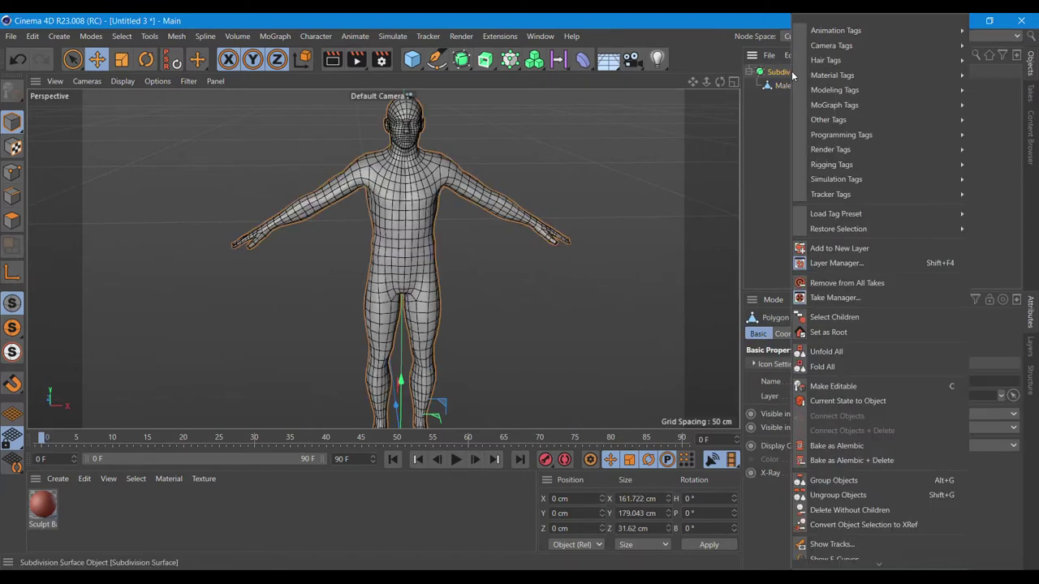
click(836, 401)
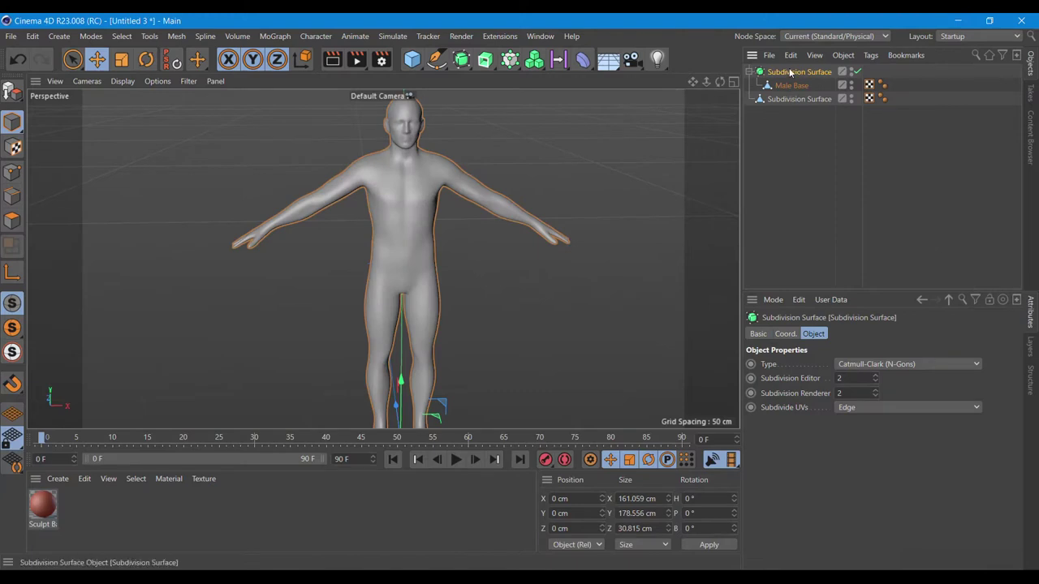
key(Delete)
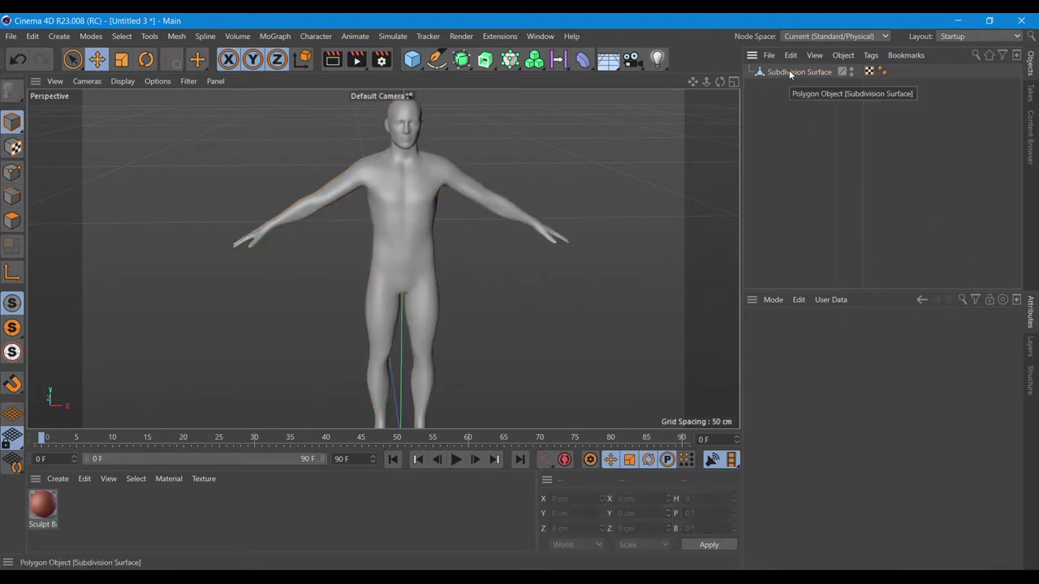
alt+drag(382, 258, 382, 260)
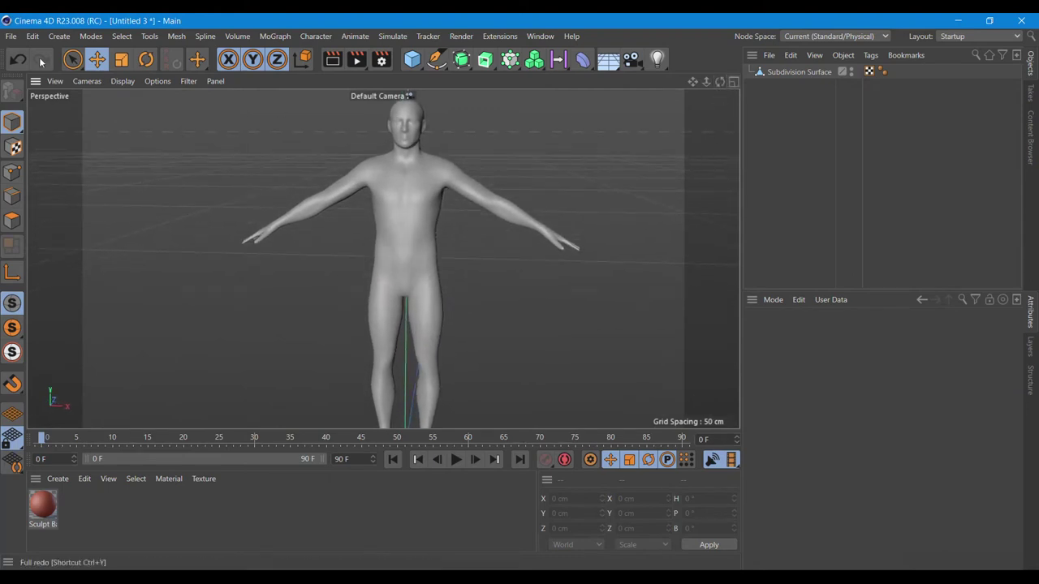
click(58, 36)
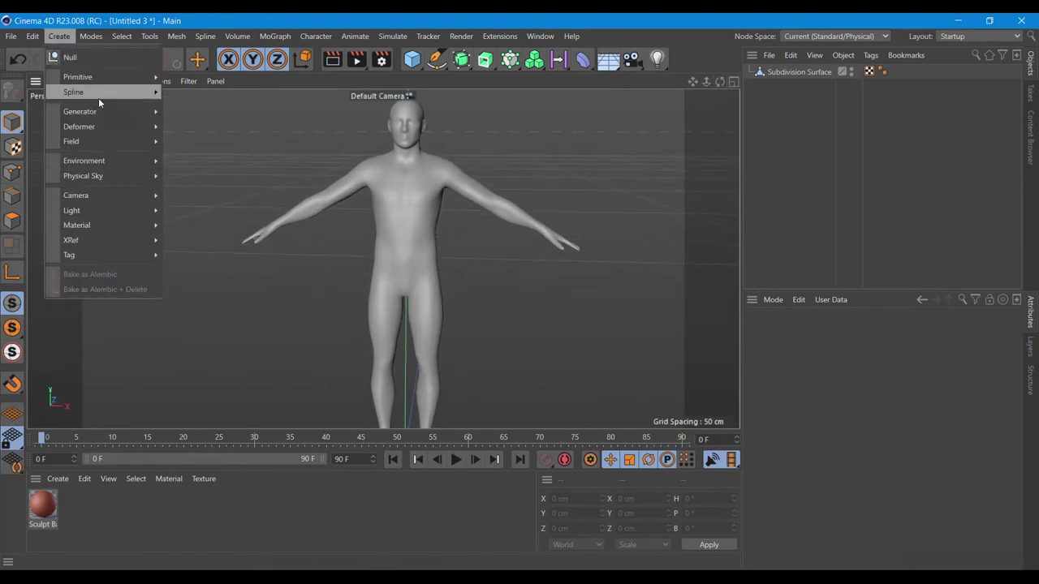
mouse_move(78, 76)
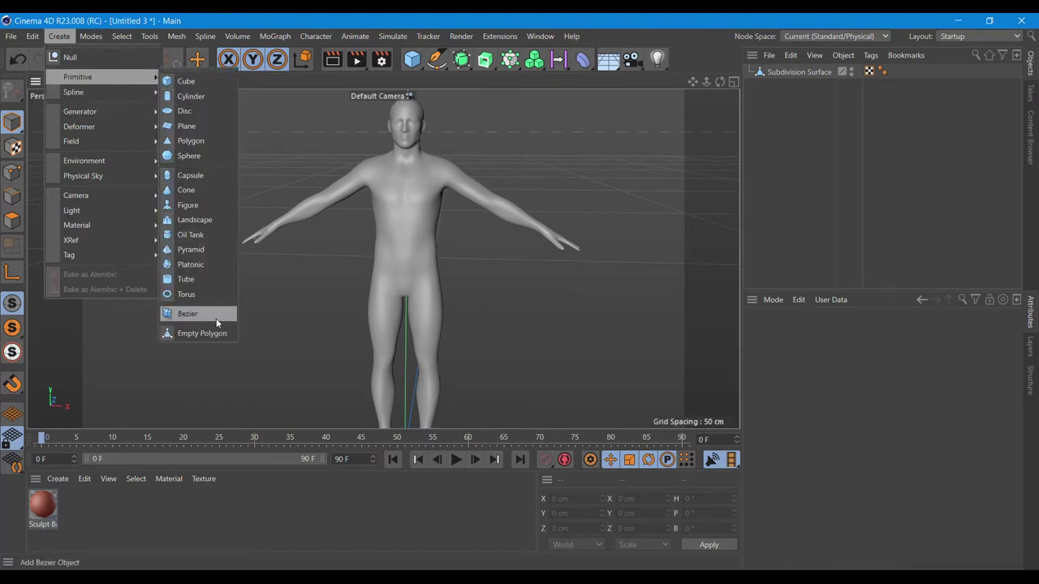
- Add an empty Polygon object and zoom into the maximized Front view
click(202, 334)
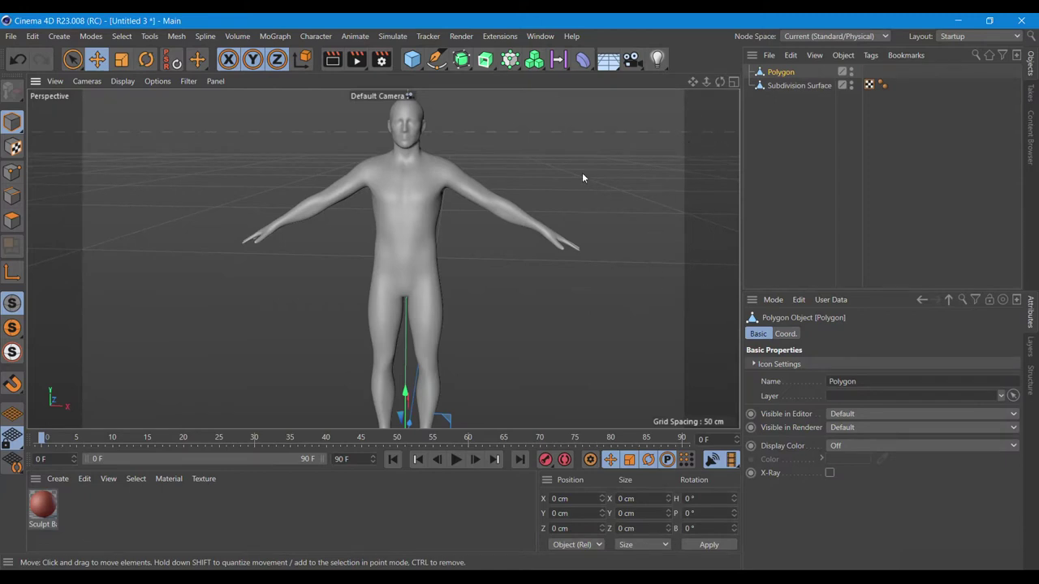
click(731, 82)
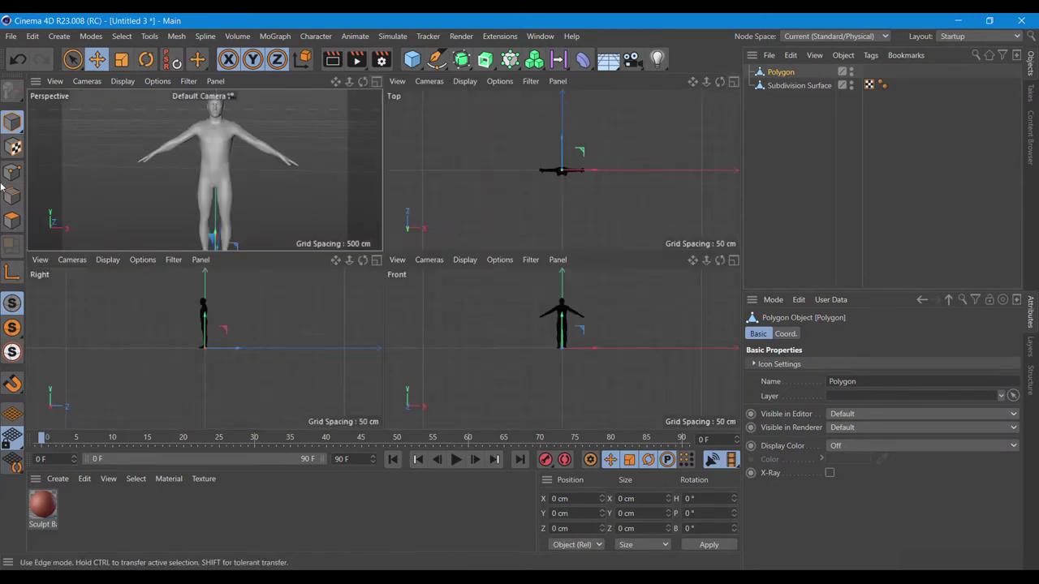
click(734, 259)
scroll(389, 187, up, 2)
scroll(401, 182, up, 3)
scroll(389, 185, up, 5)
- Switch to Live Selection and select the empty Polygon object
click(73, 59)
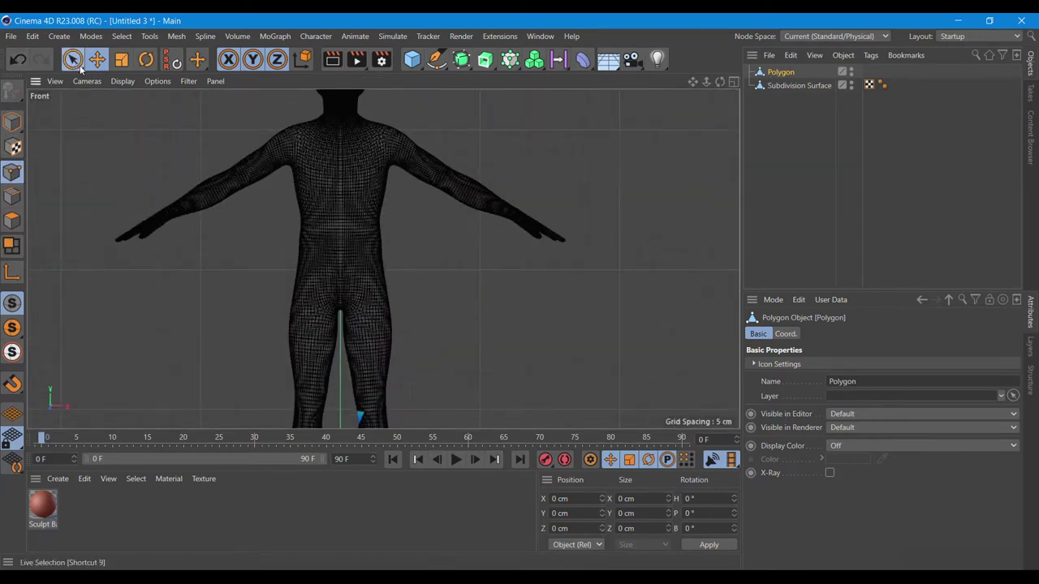
scroll(384, 260, down, 3)
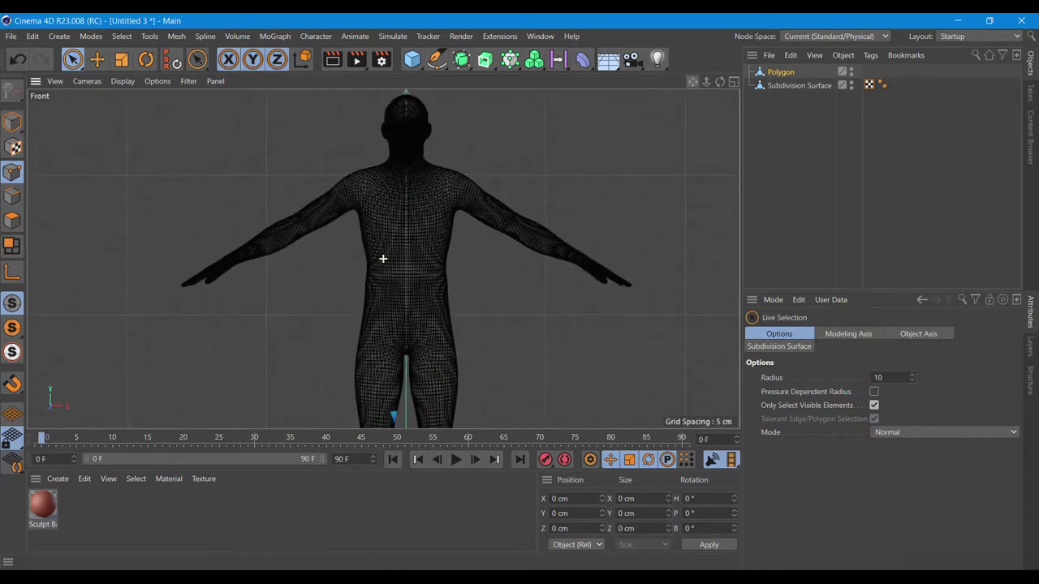
scroll(528, 163, up, 3)
scroll(454, 235, up, 3)
scroll(454, 235, up, 2)
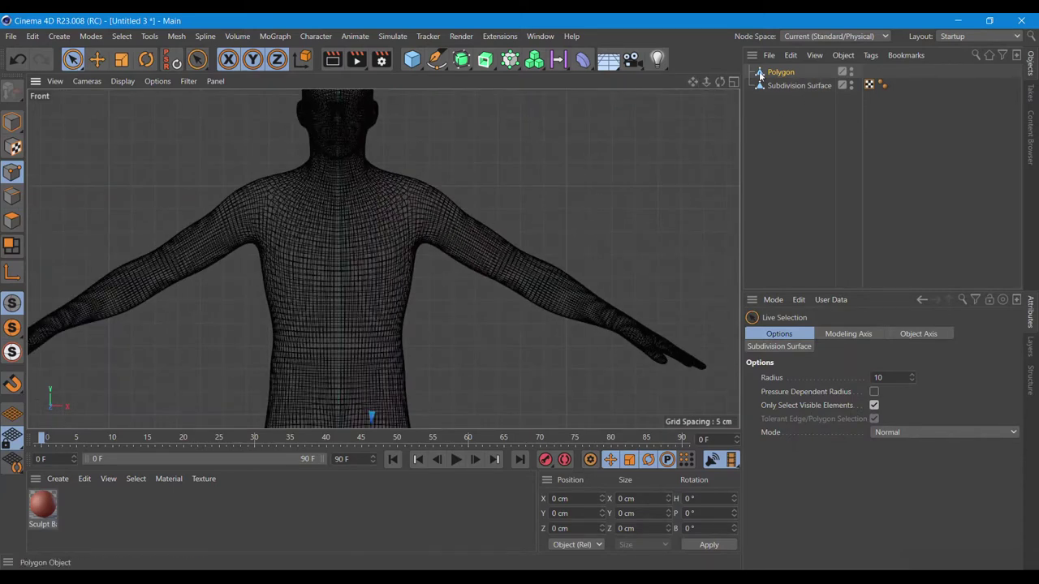
click(781, 71)
- With the Polygon Pen, outline the right shoulder, sleeve and side down to the waist
right_click(271, 188)
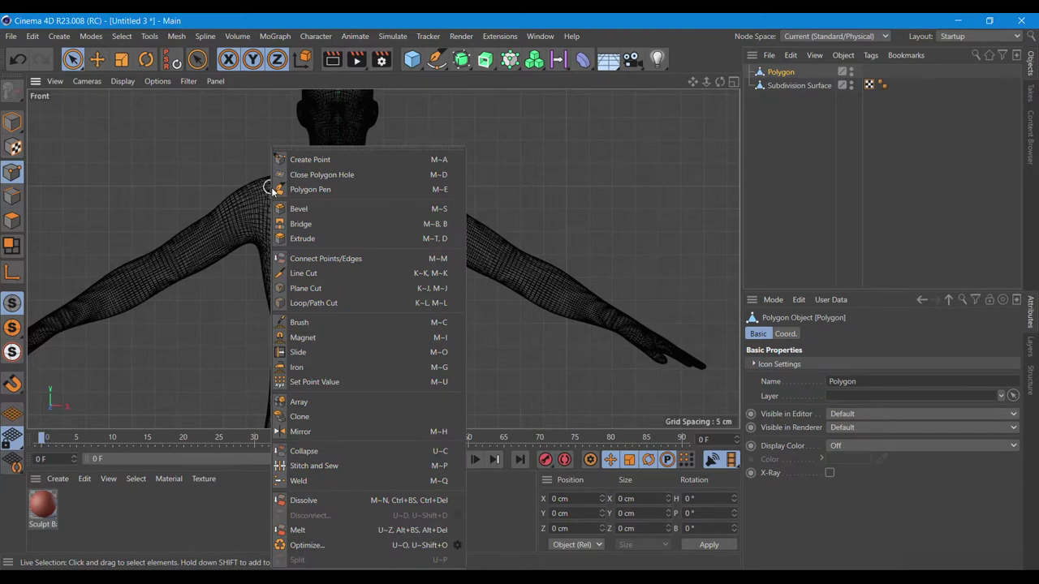
click(308, 190)
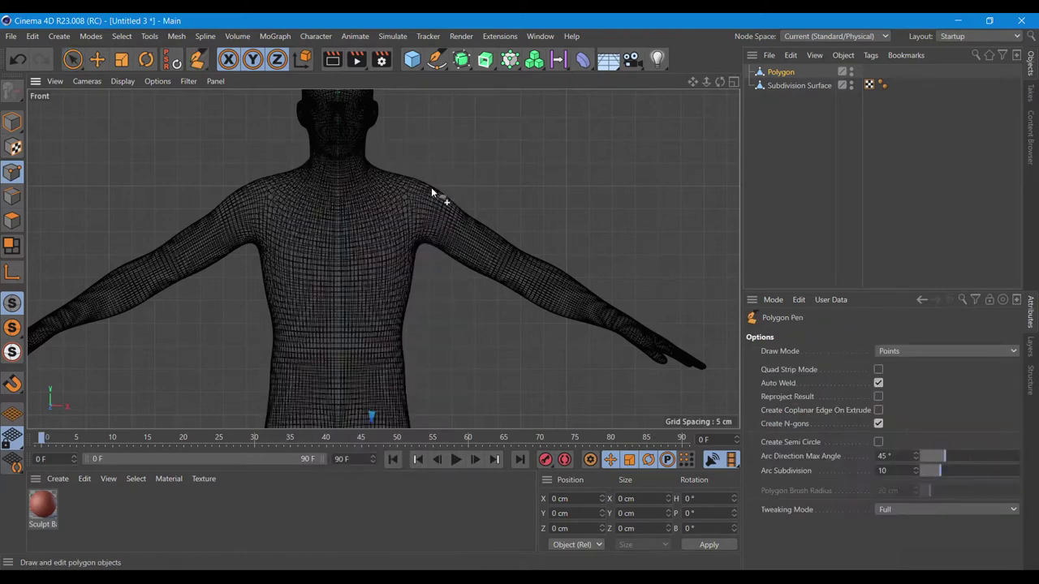
click(382, 159)
click(425, 175)
click(484, 212)
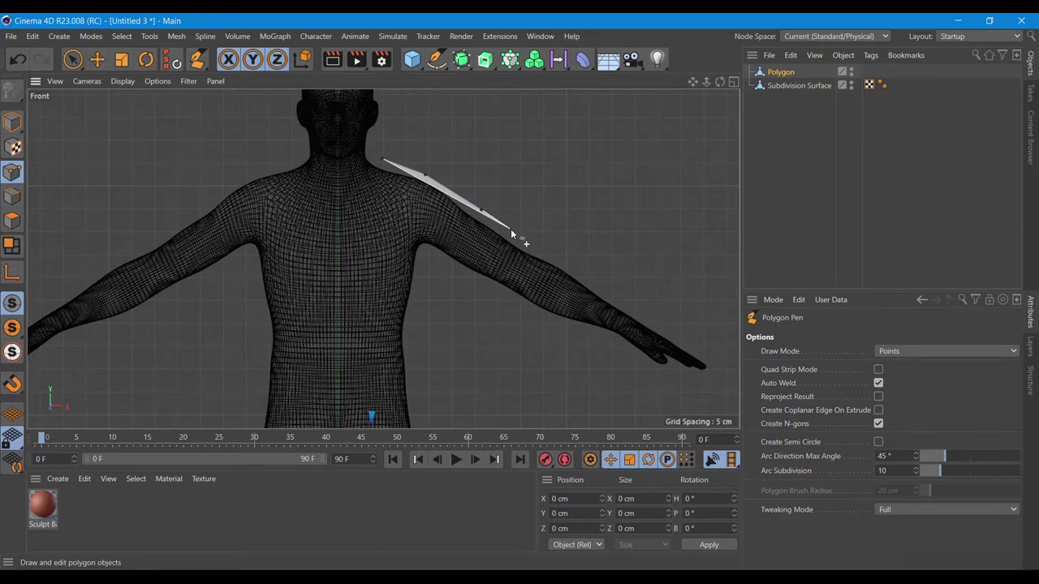
click(510, 229)
click(482, 284)
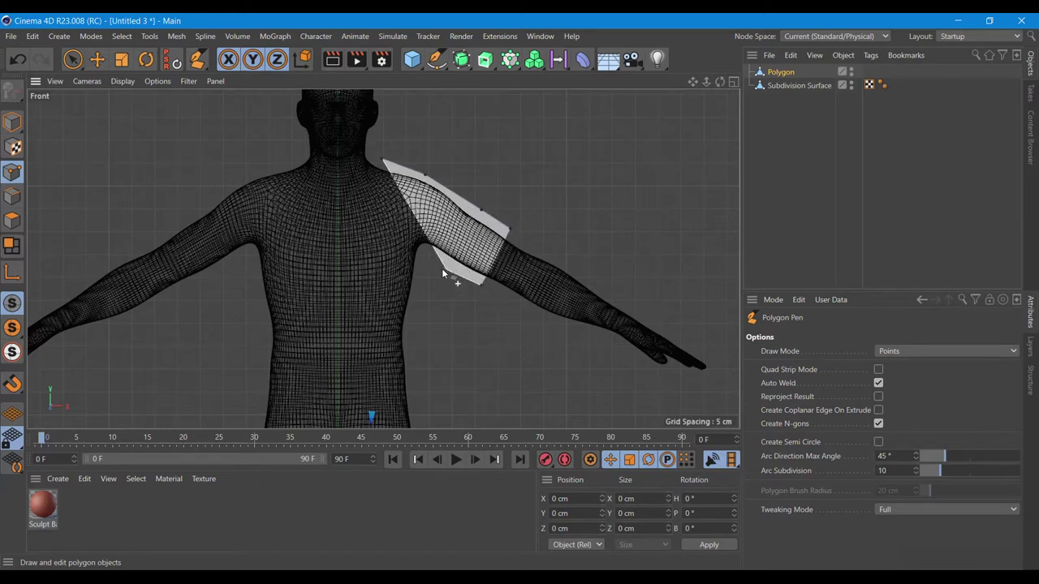
click(425, 249)
click(413, 340)
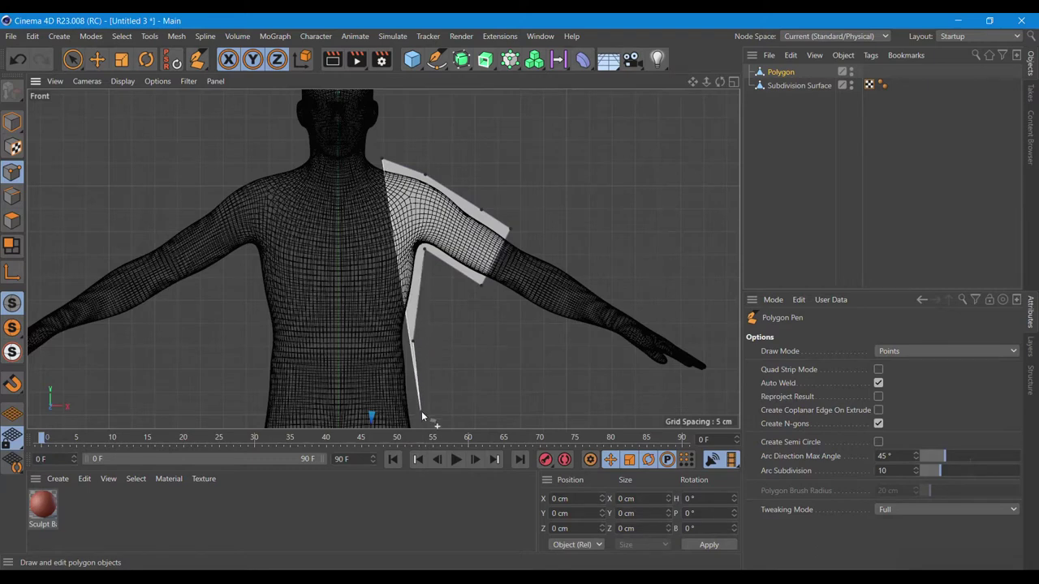
click(421, 416)
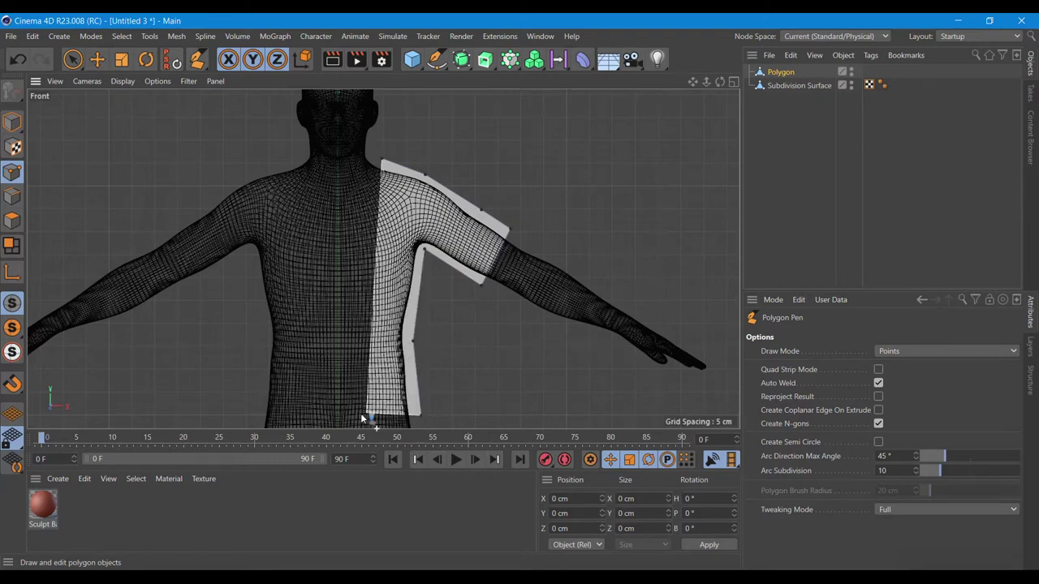
- Continue the outline across the waist, up the left side and around the left sleeve
click(253, 416)
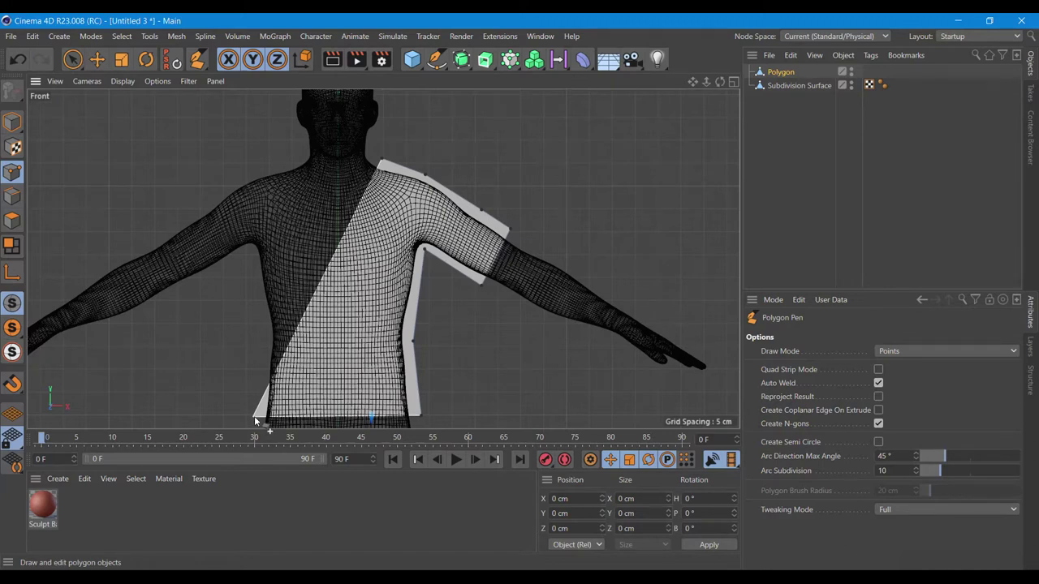
click(265, 349)
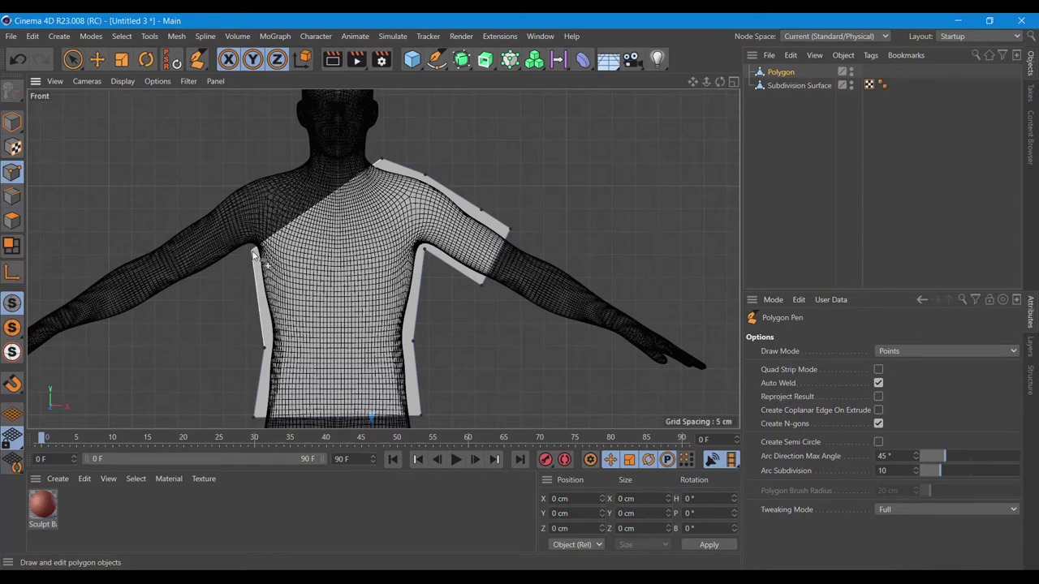
click(254, 255)
click(180, 287)
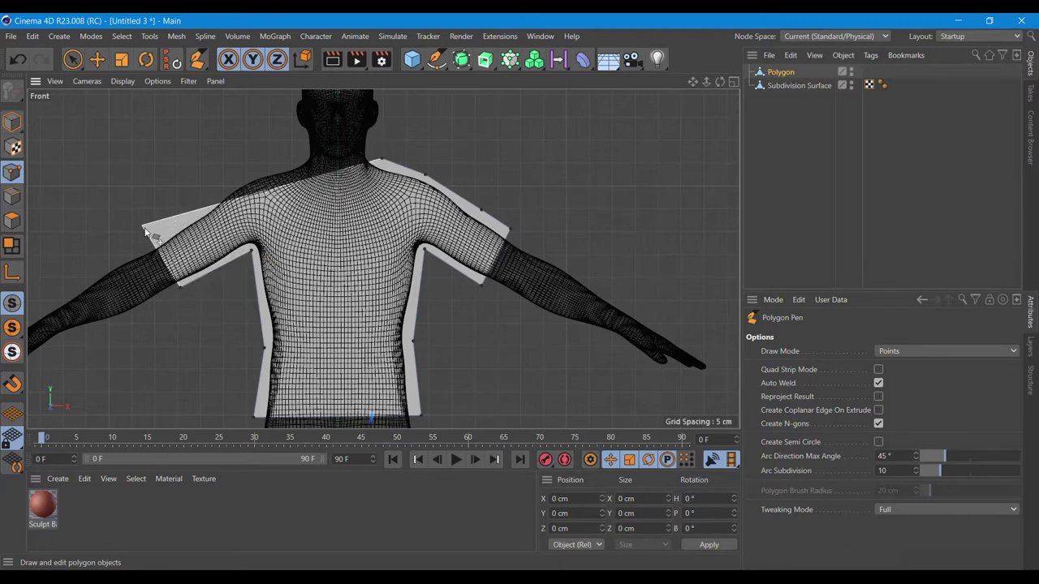
click(151, 236)
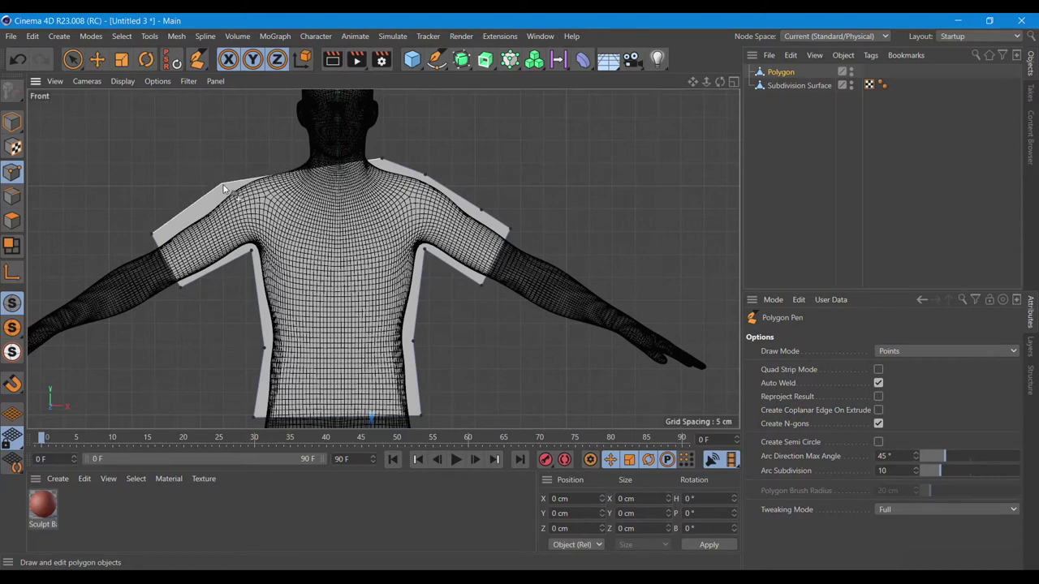
click(224, 187)
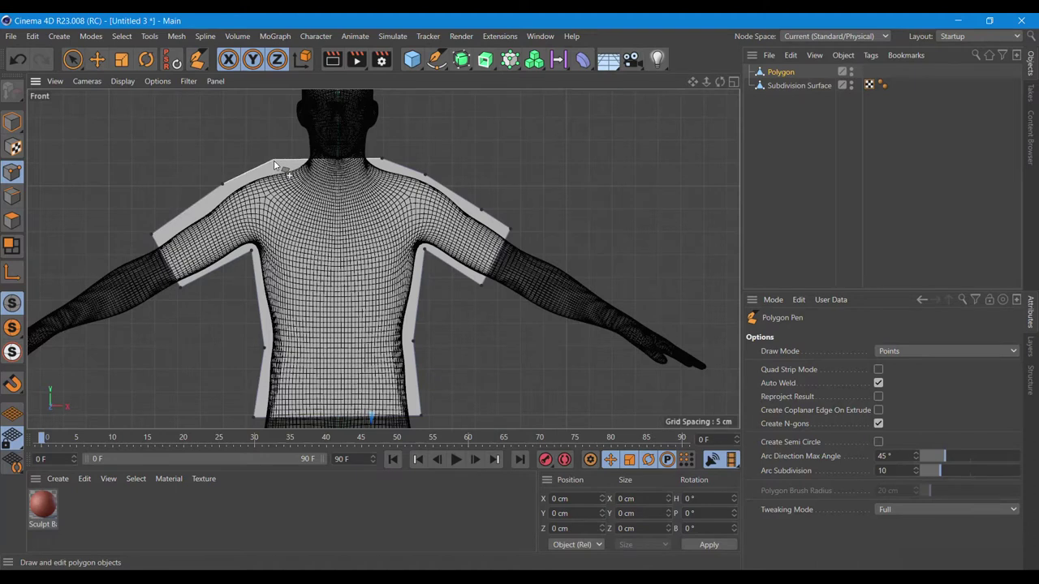
click(274, 161)
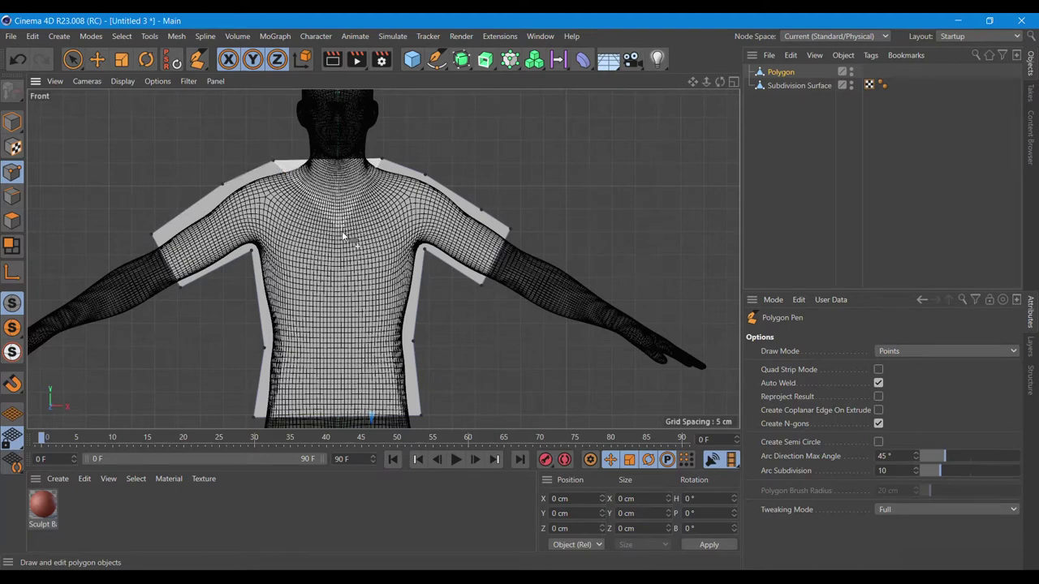
- Undo the stray neck point, add neck and V-neck chest points, and close the polygon
click(21, 61)
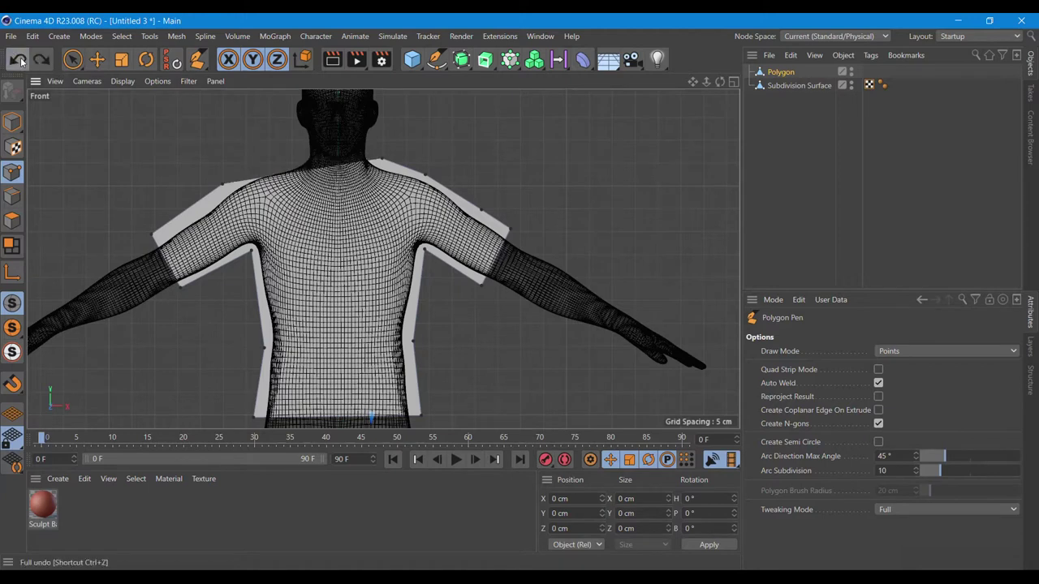
click(278, 165)
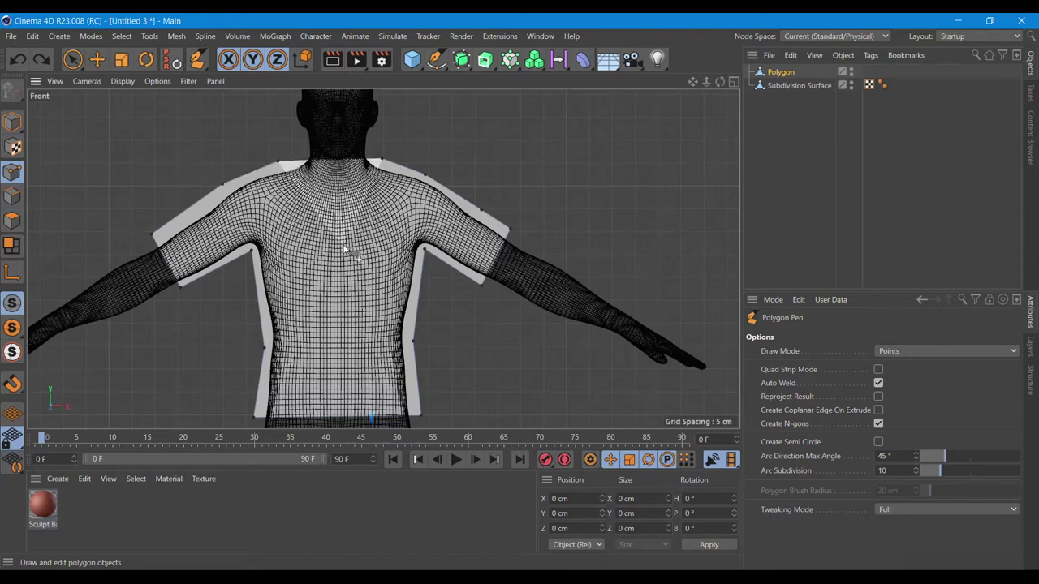
click(344, 248)
click(378, 162)
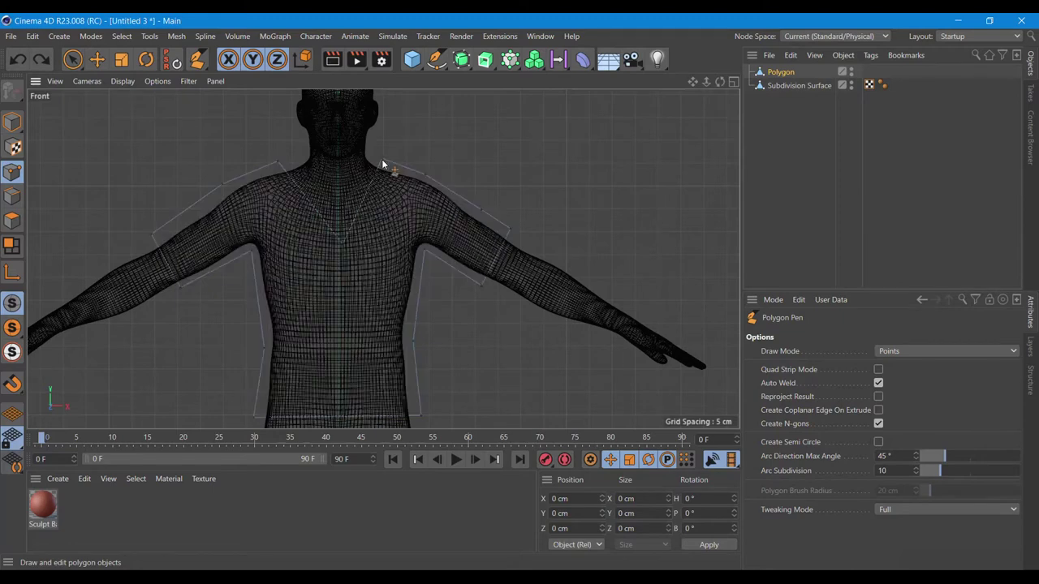
- In Polygon mode, select the shirt panel and activate the Line Cut tool
click(15, 221)
click(72, 58)
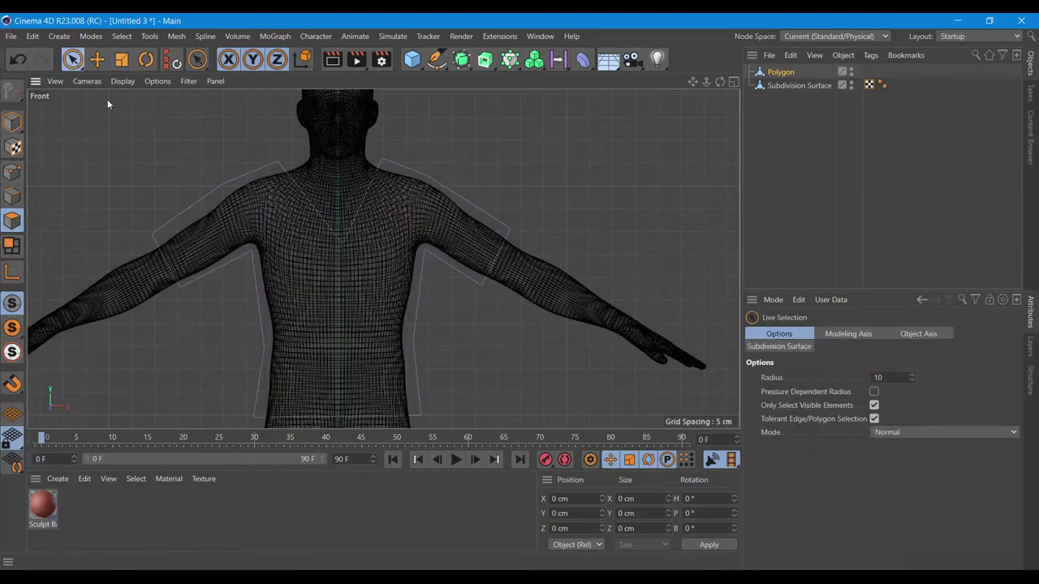
click(288, 276)
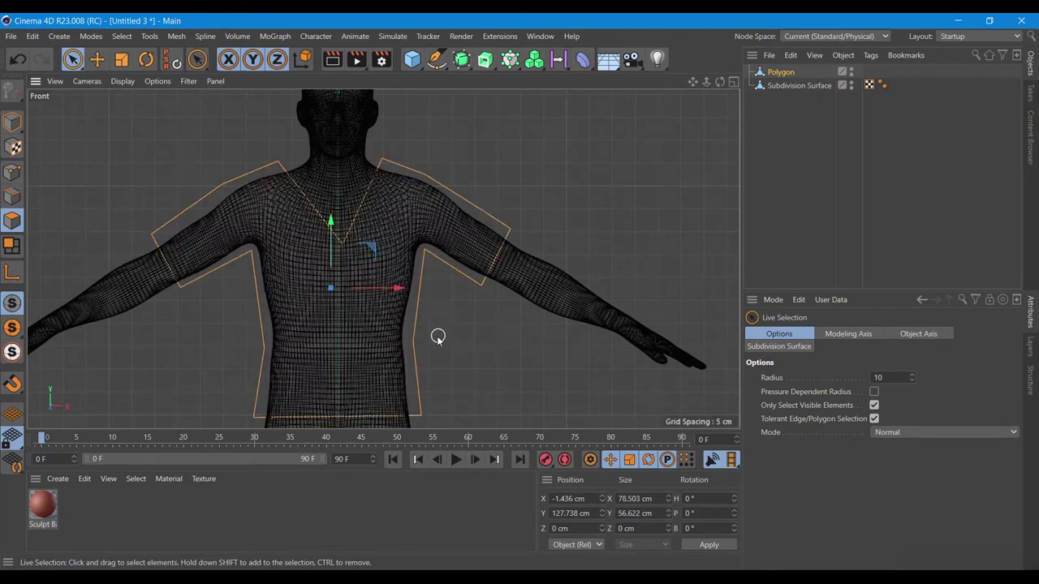
right_click(353, 338)
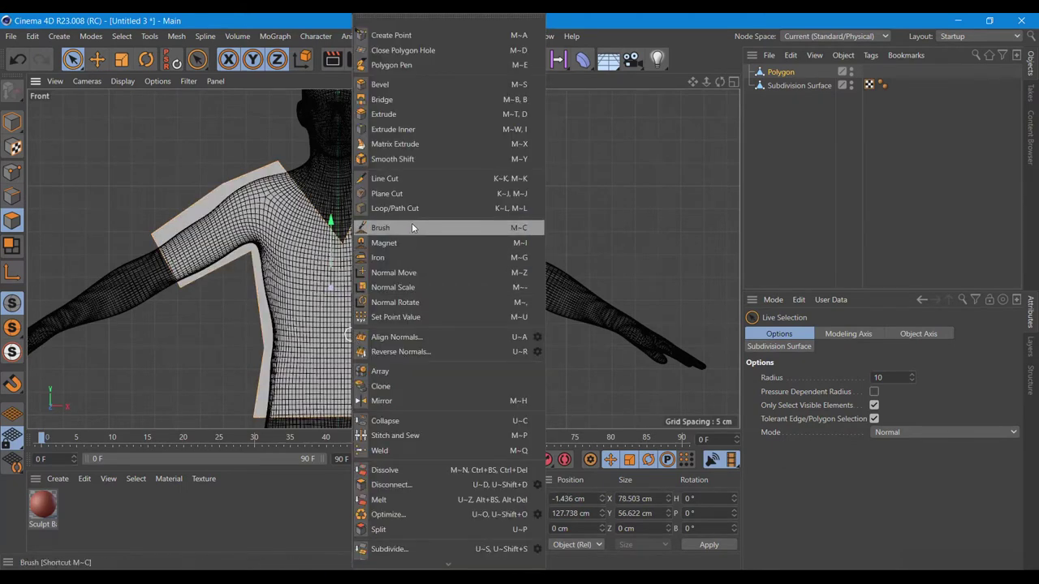
click(385, 179)
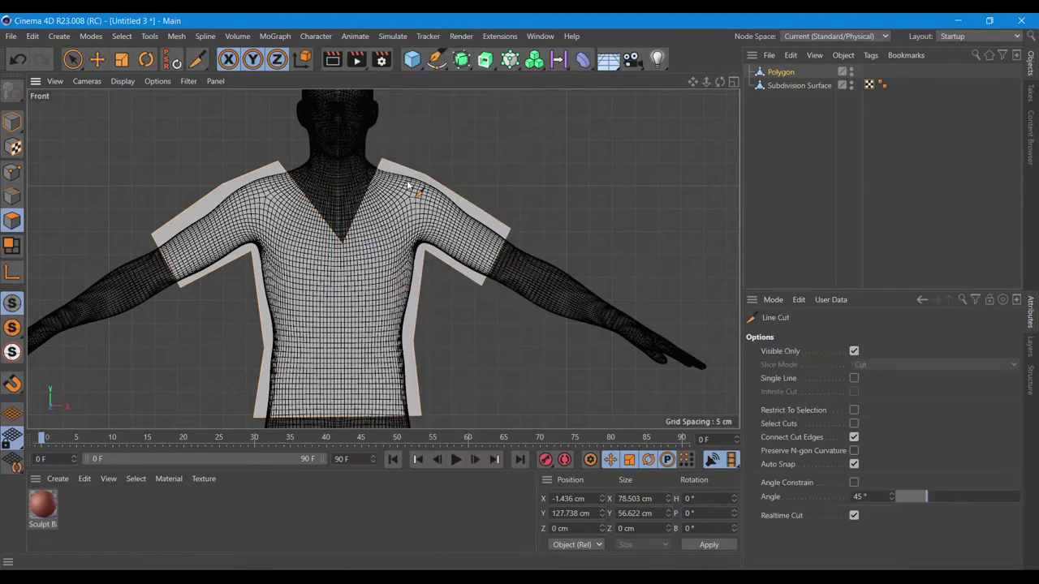
click(222, 185)
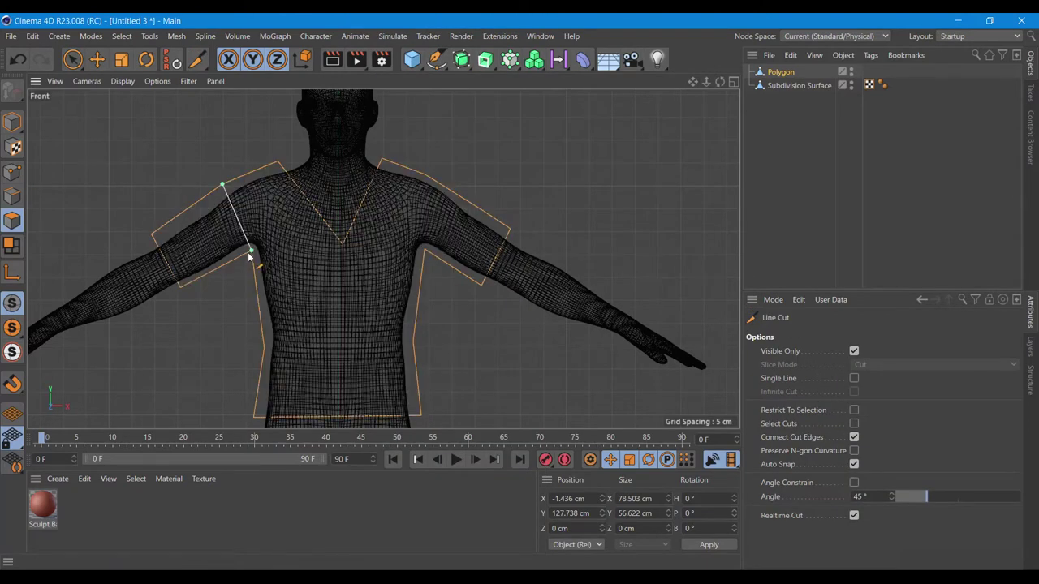
key(Escape)
click(665, 258)
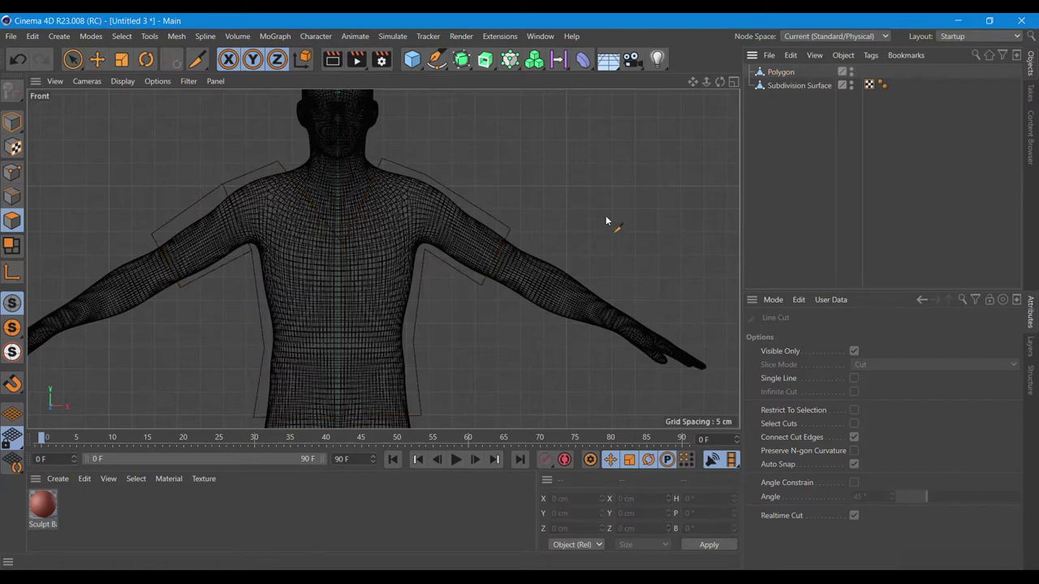
click(456, 191)
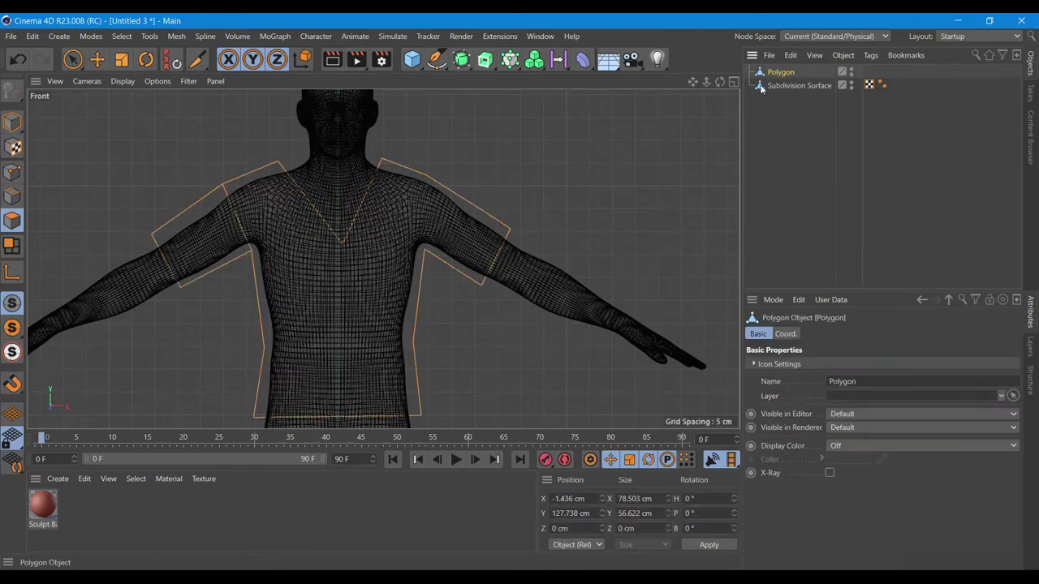
- Cut across the right shoulder toward the armpit
click(443, 187)
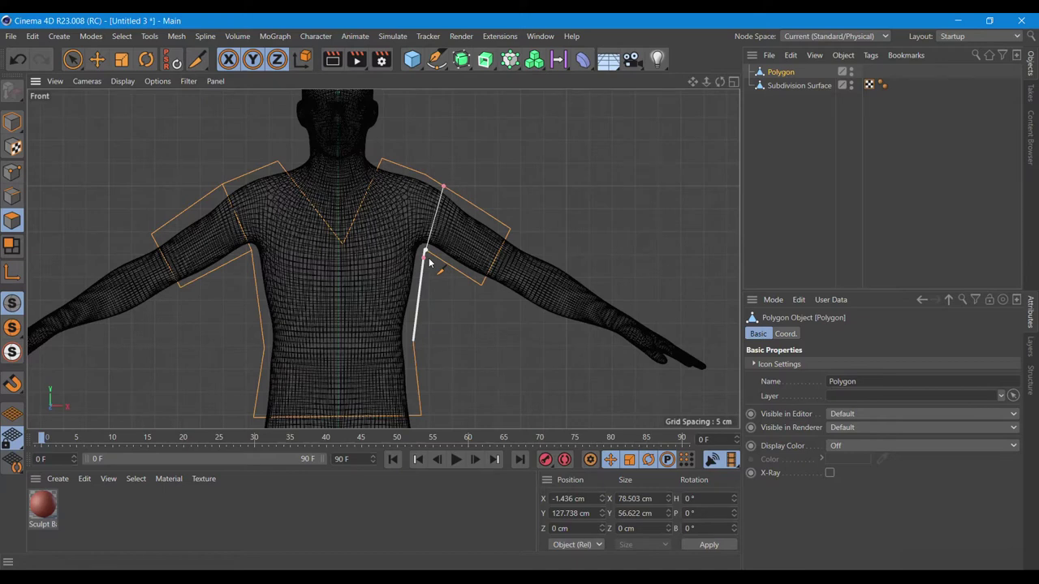
click(425, 253)
click(883, 190)
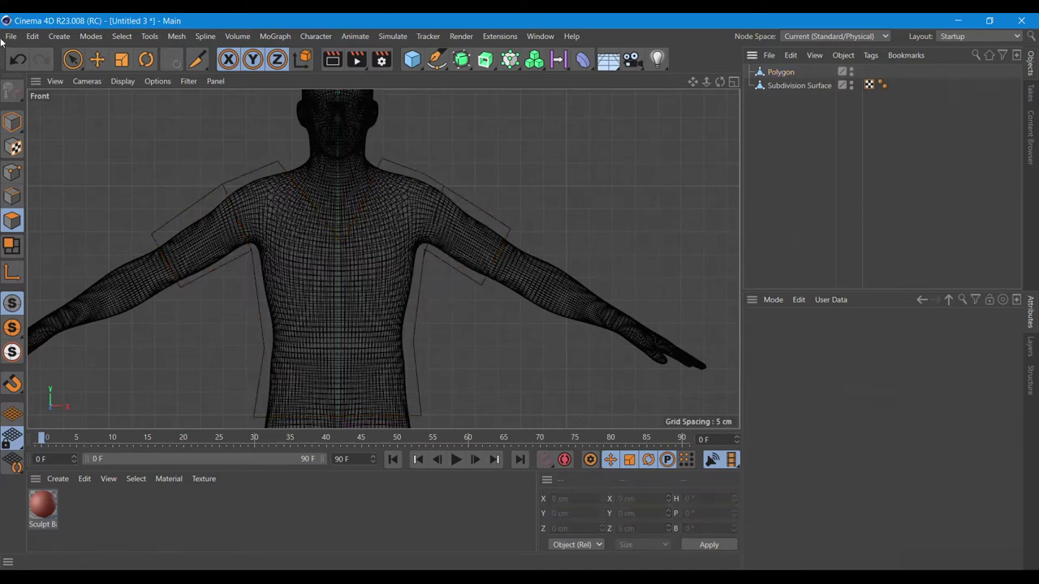
click(17, 60)
click(18, 60)
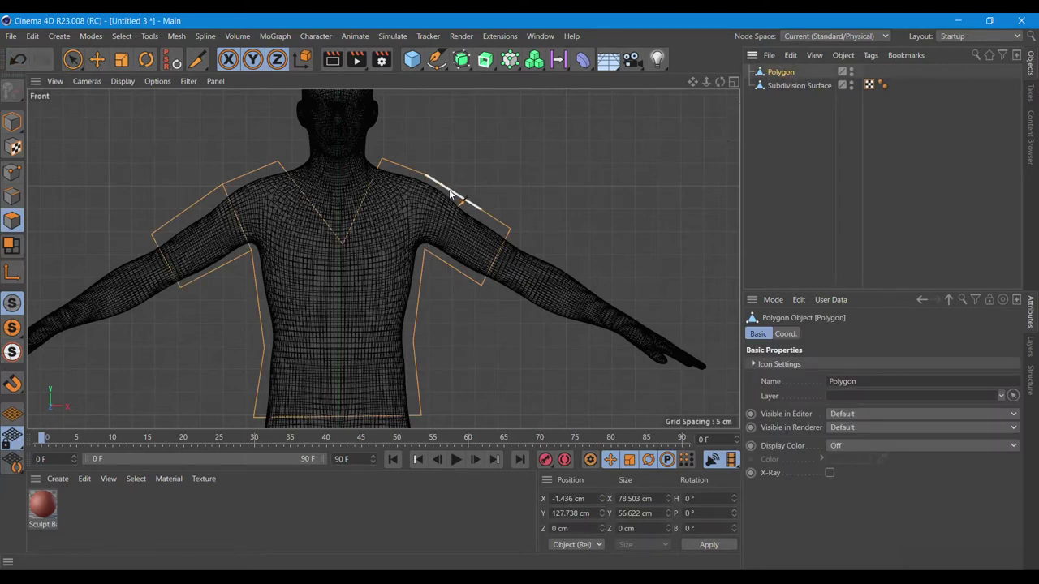
drag(449, 190, 424, 249)
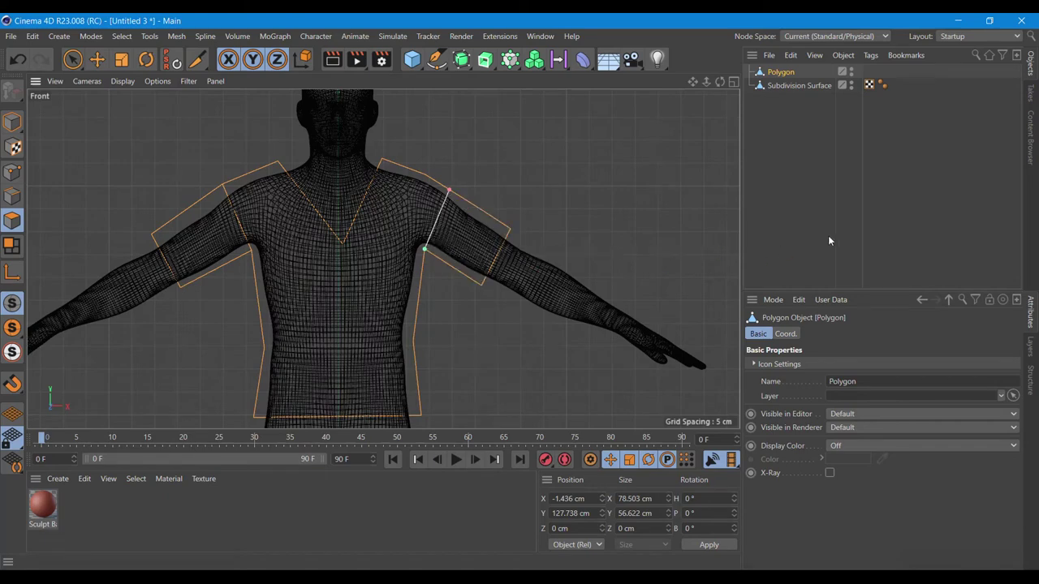
click(846, 212)
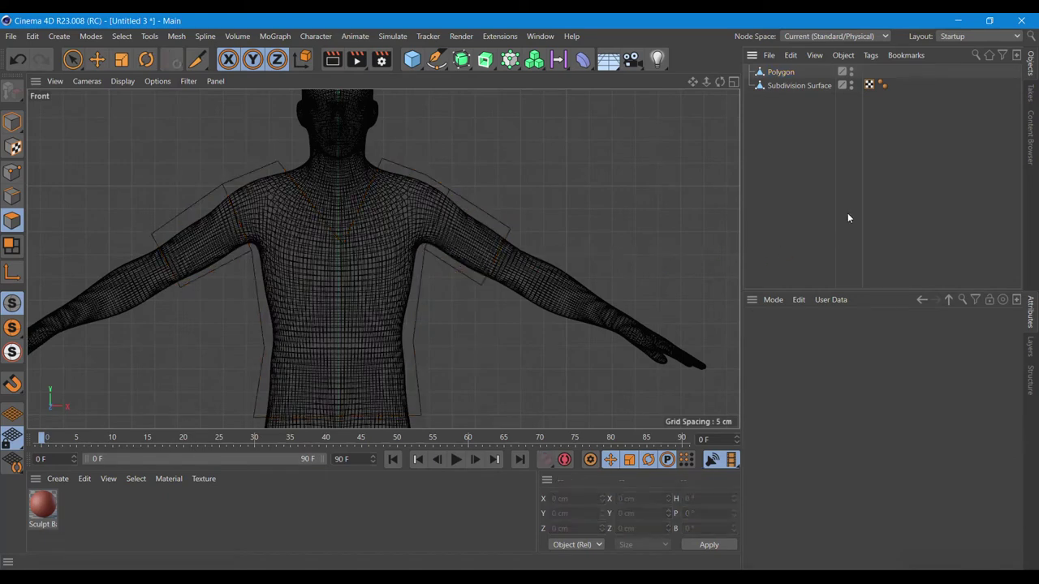
click(782, 73)
- Cut from the left shoulder straight down to the hem
drag(278, 163, 293, 420)
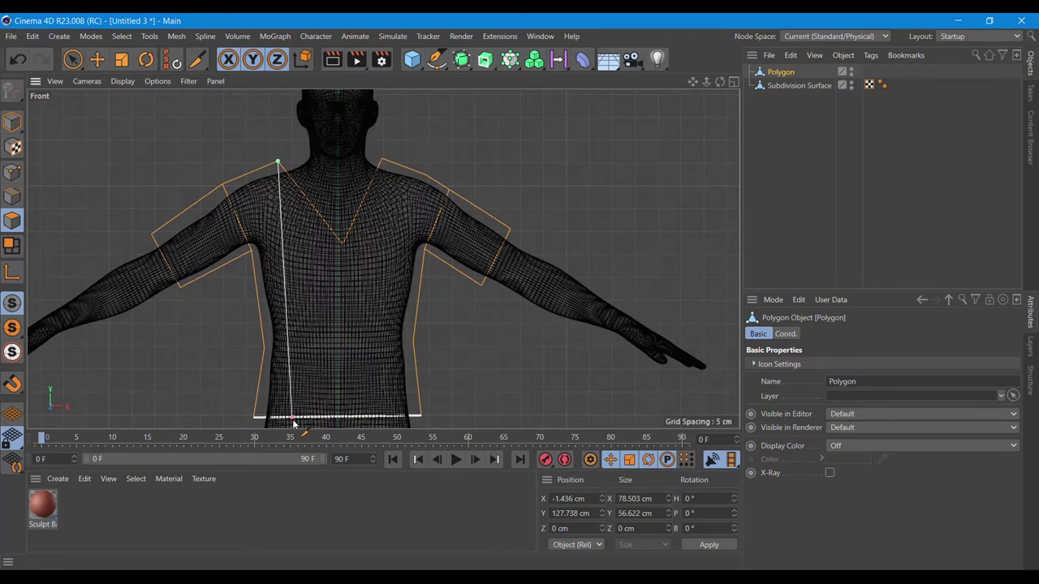
drag(293, 422, 285, 423)
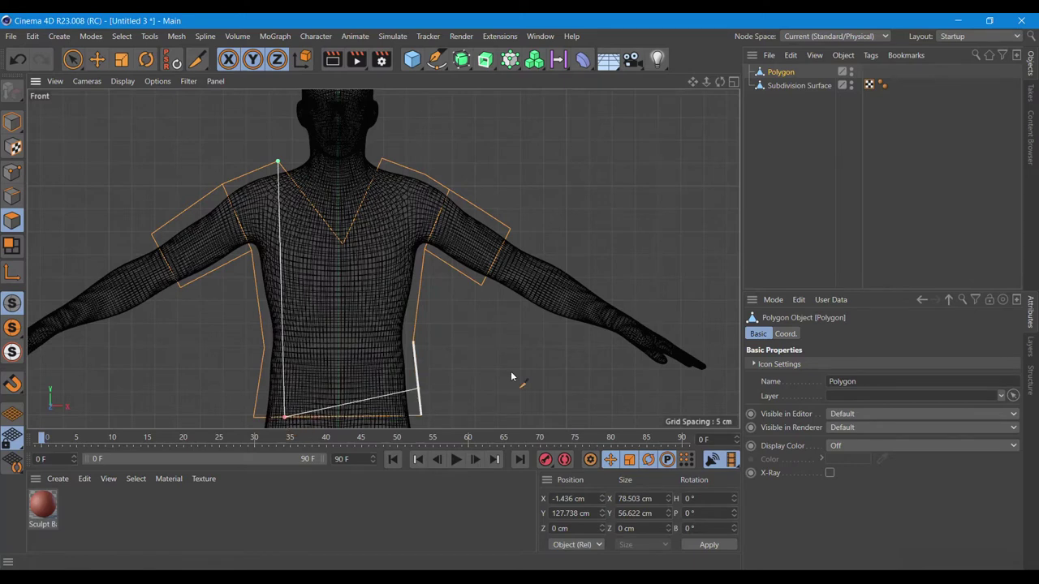
click(827, 208)
click(781, 73)
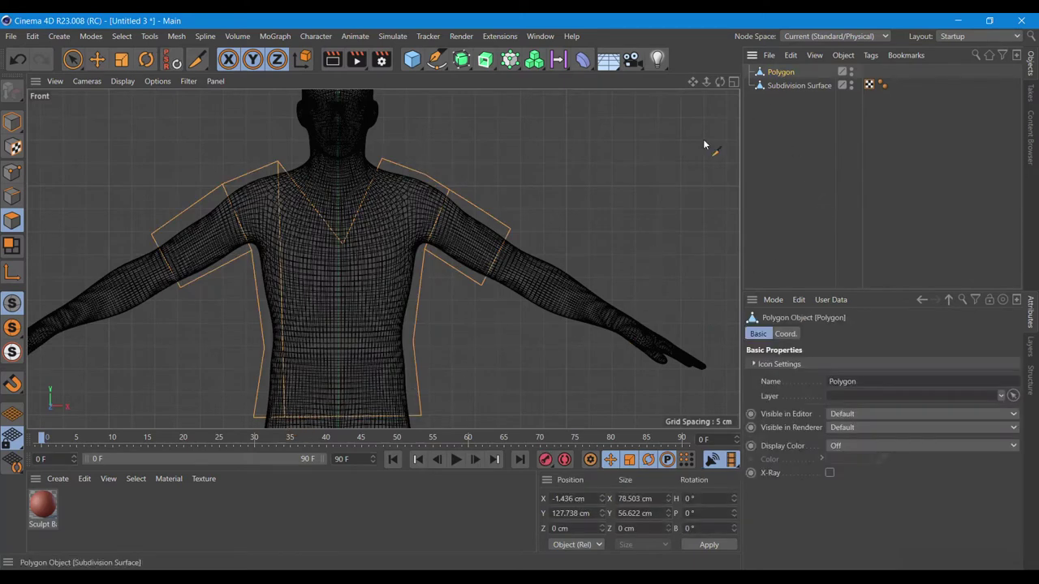
- Cut from the right shoulder point straight down to the hem
click(381, 159)
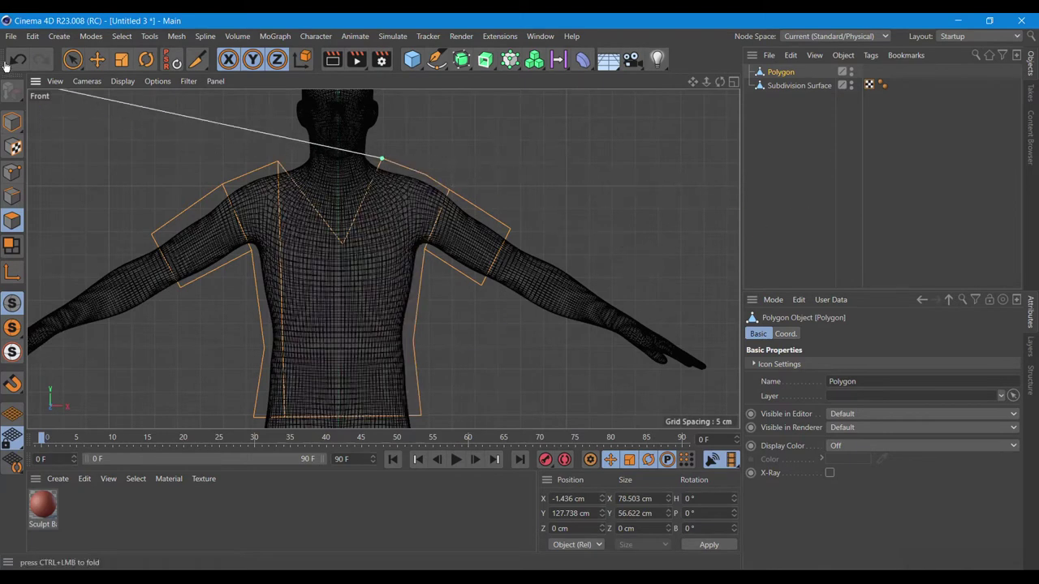
key(Escape)
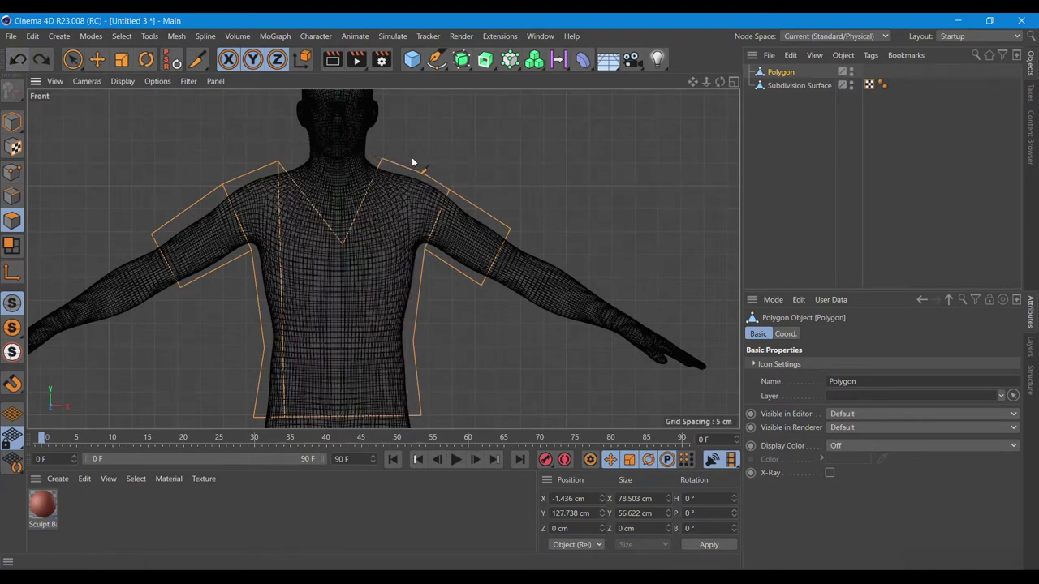
click(381, 159)
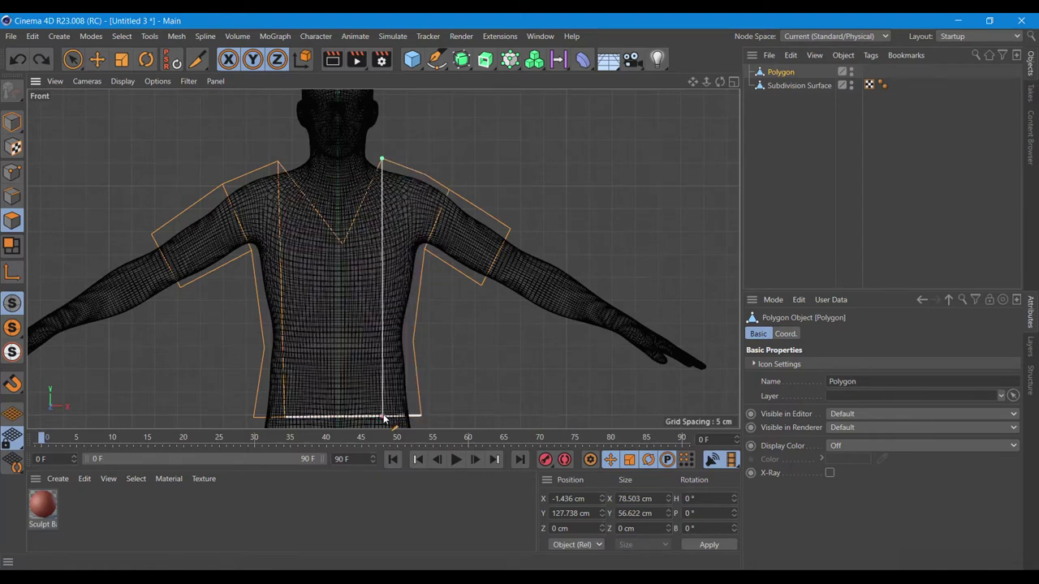
click(385, 419)
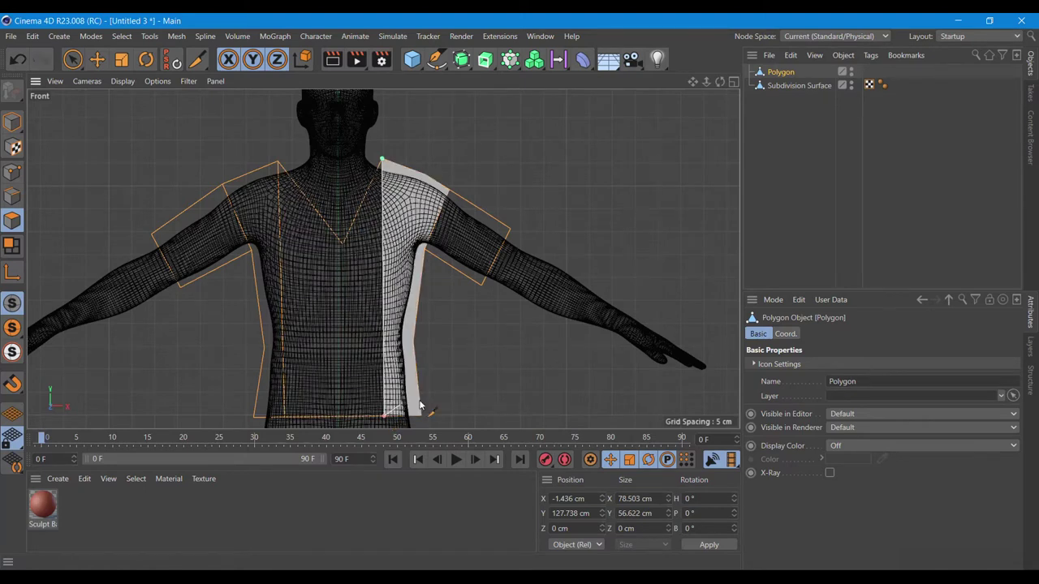
click(797, 164)
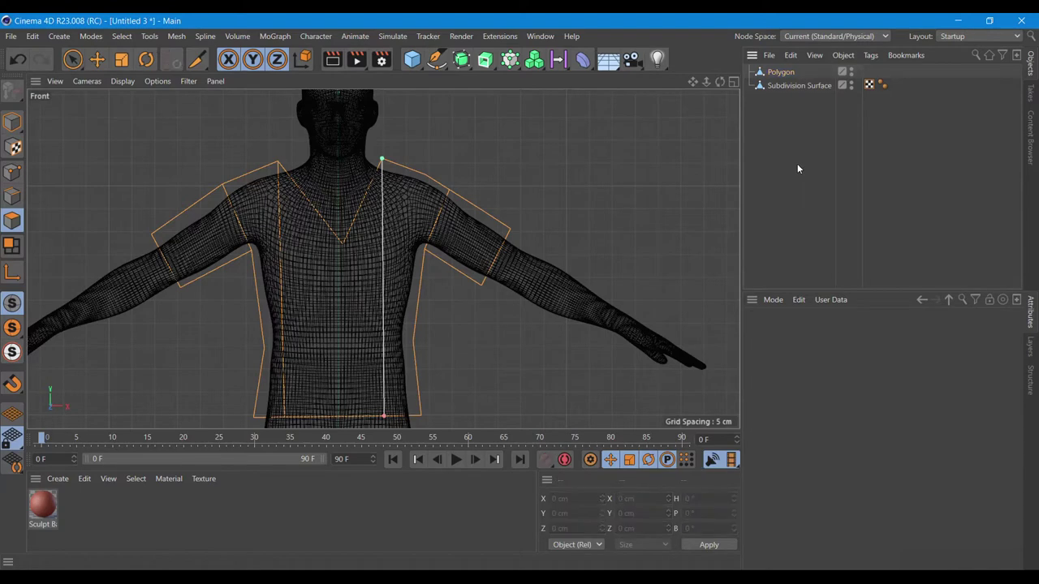
click(778, 71)
- Add a centre cut from the V-neck point to the waist and return to Model mode
click(343, 244)
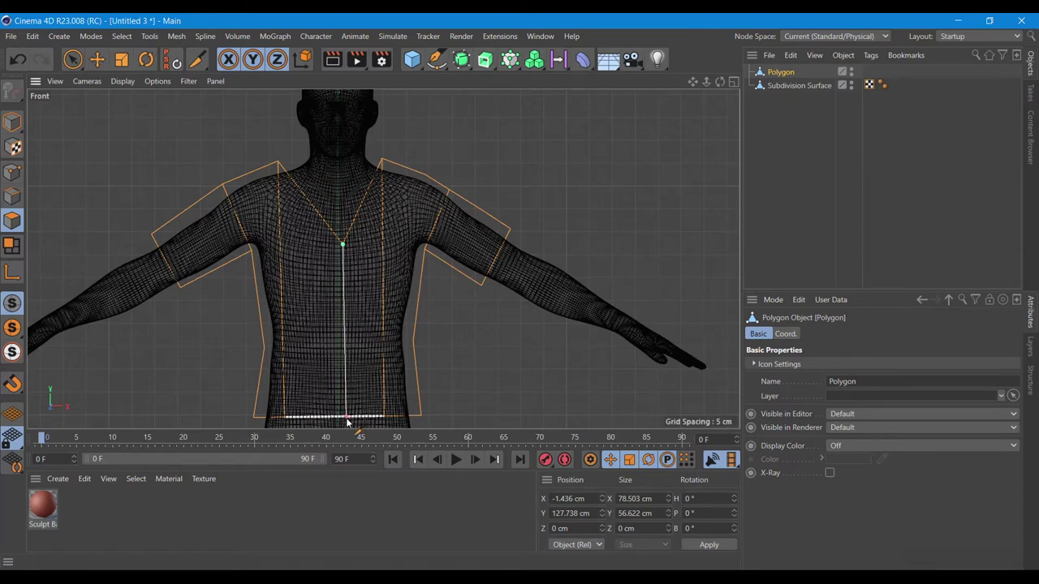
click(798, 194)
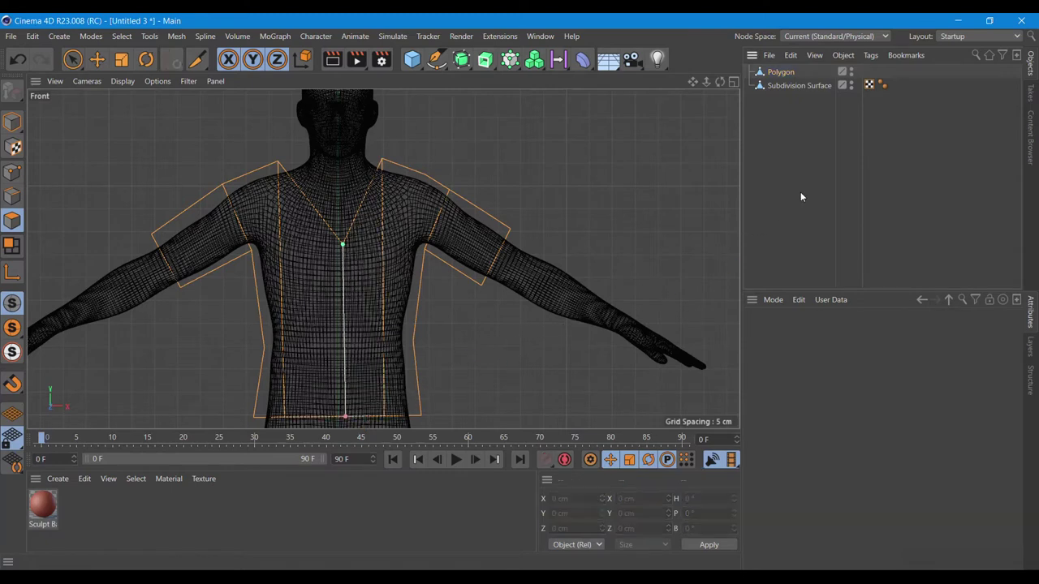
click(779, 71)
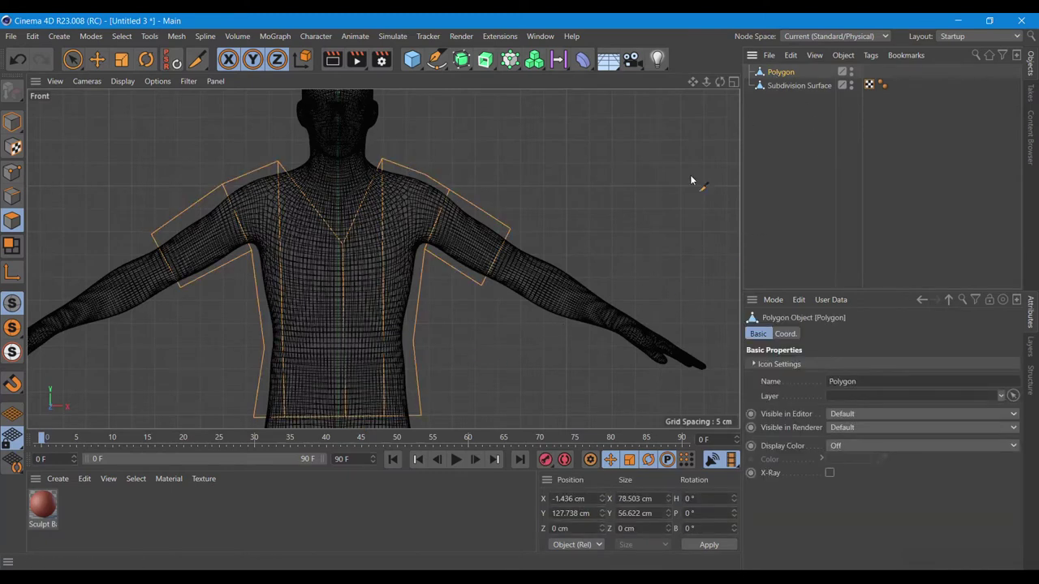
click(12, 122)
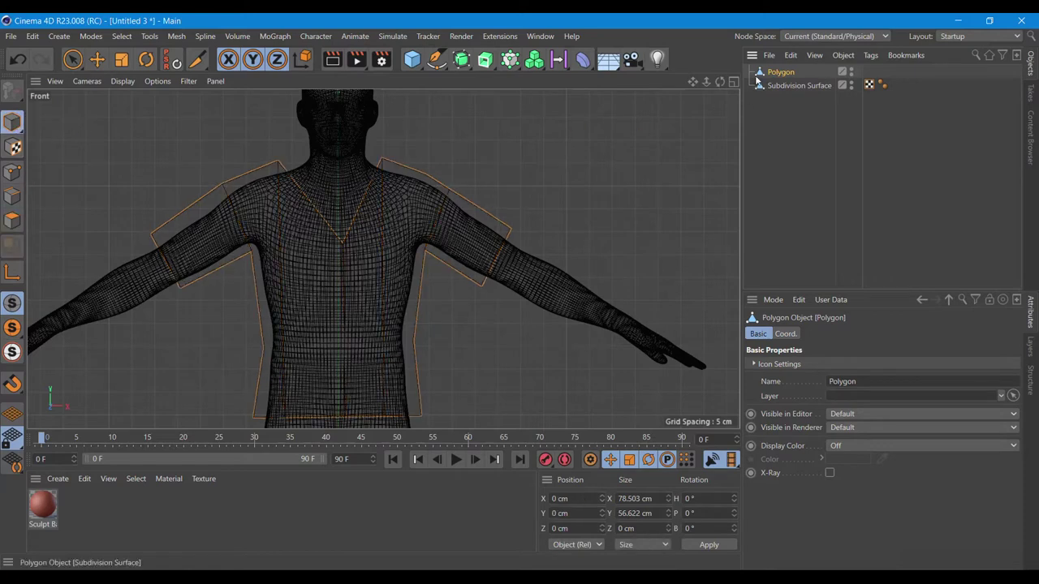
click(733, 83)
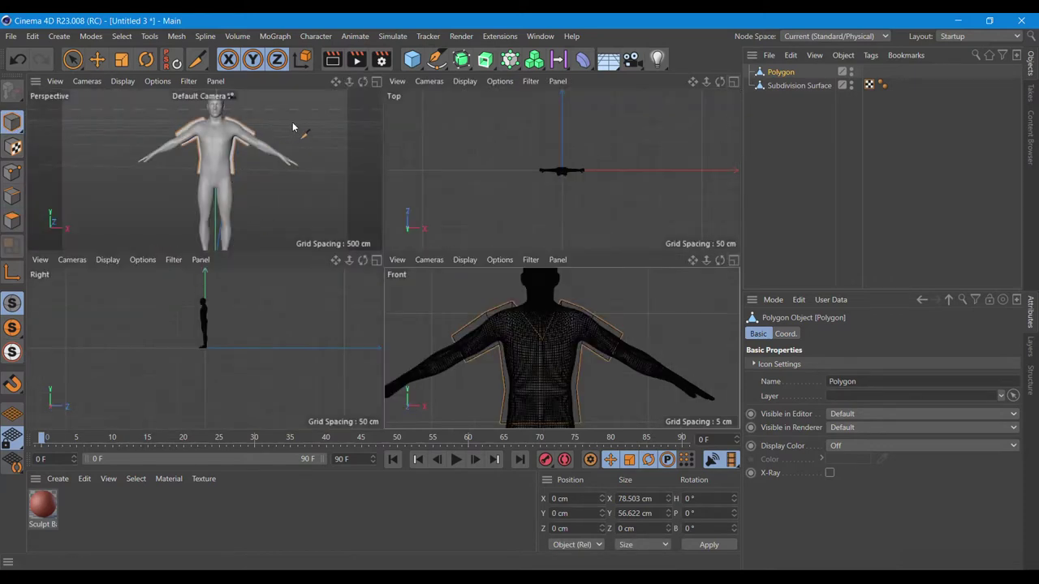
- In a maximized Perspective view, move the shirt panel along Z to -18.652 cm
click(375, 82)
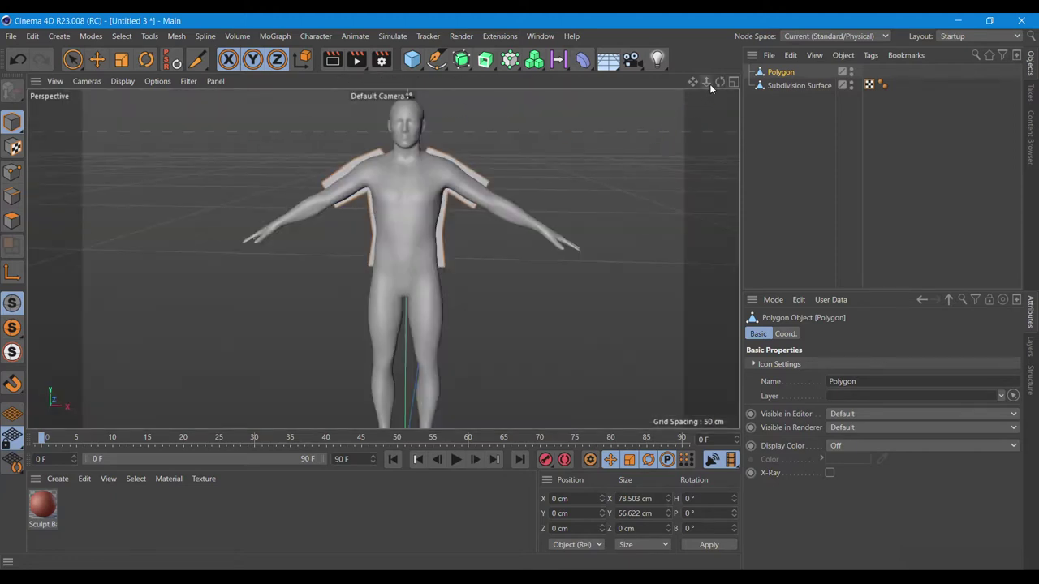
alt+drag(382, 254, 111, 217)
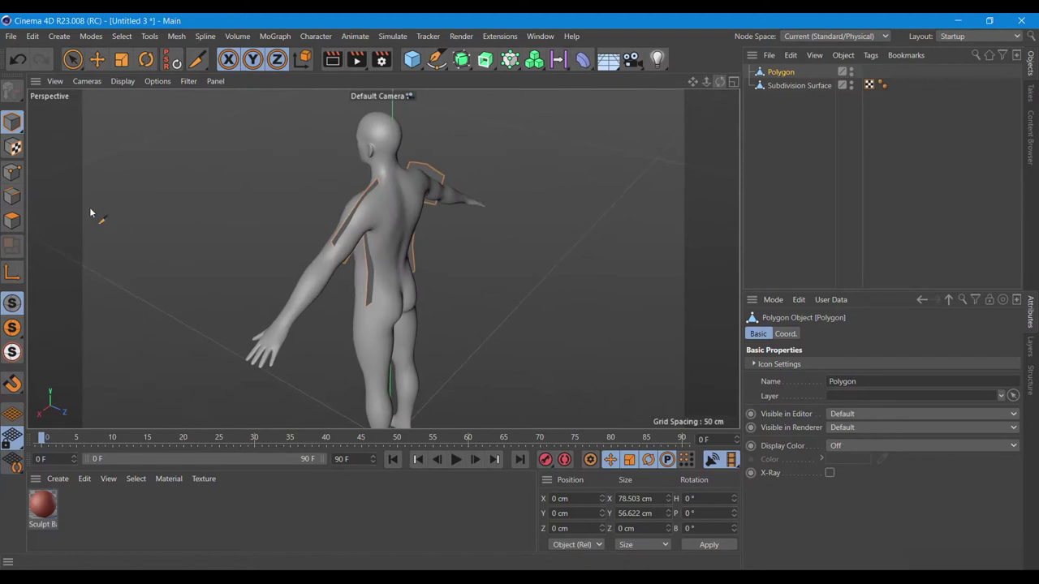
click(96, 59)
mouse_move(438, 319)
alt+mouse_down()
mouse_move(471, 254)
mouse_move(469, 339)
alt+mouse_up()
mouse_move(438, 421)
mouse_down()
mouse_move(404, 416)
mouse_move(424, 424)
mouse_up()
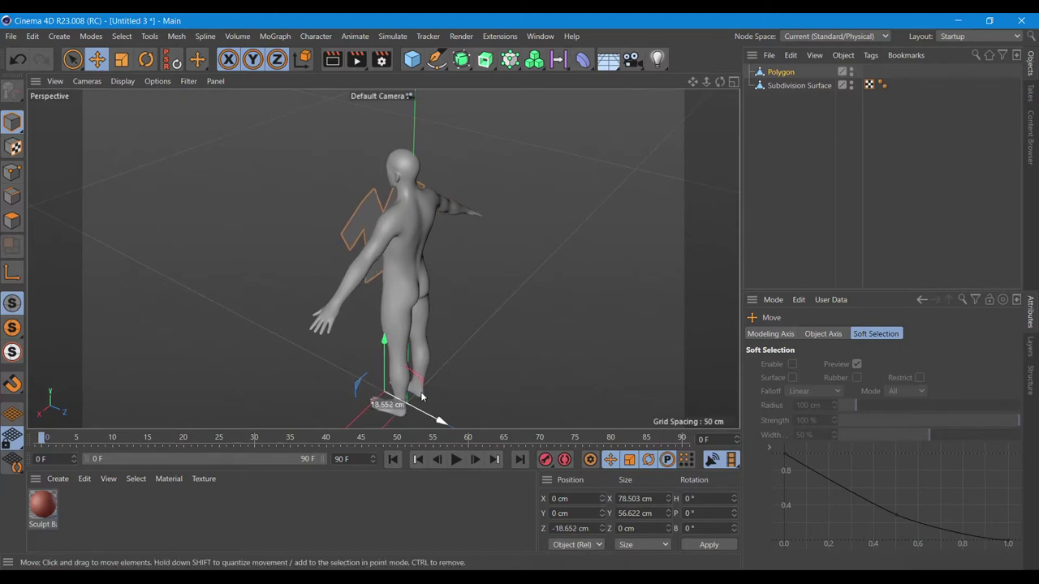
drag(720, 82, 617, 90)
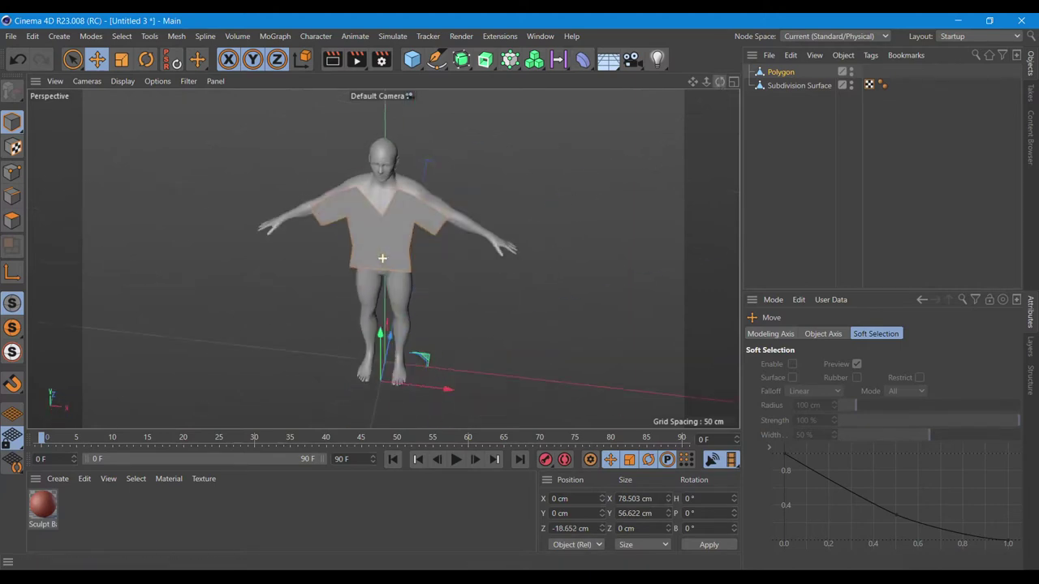
- Select all shirt polygons with Select Connected and subdivide them from 38 to 152
scroll(378, 233, up, 3)
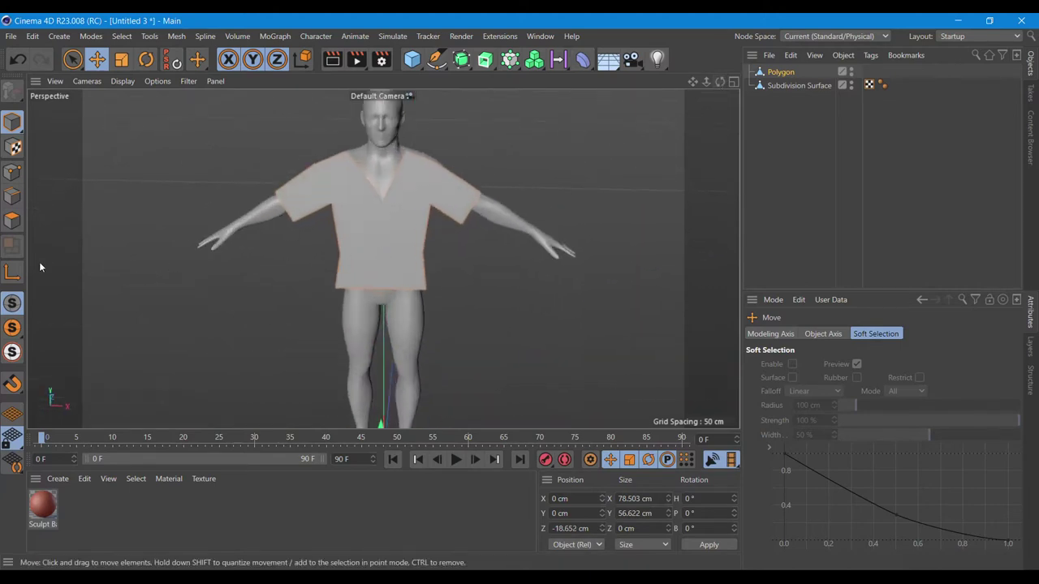
click(11, 222)
double_click(370, 241)
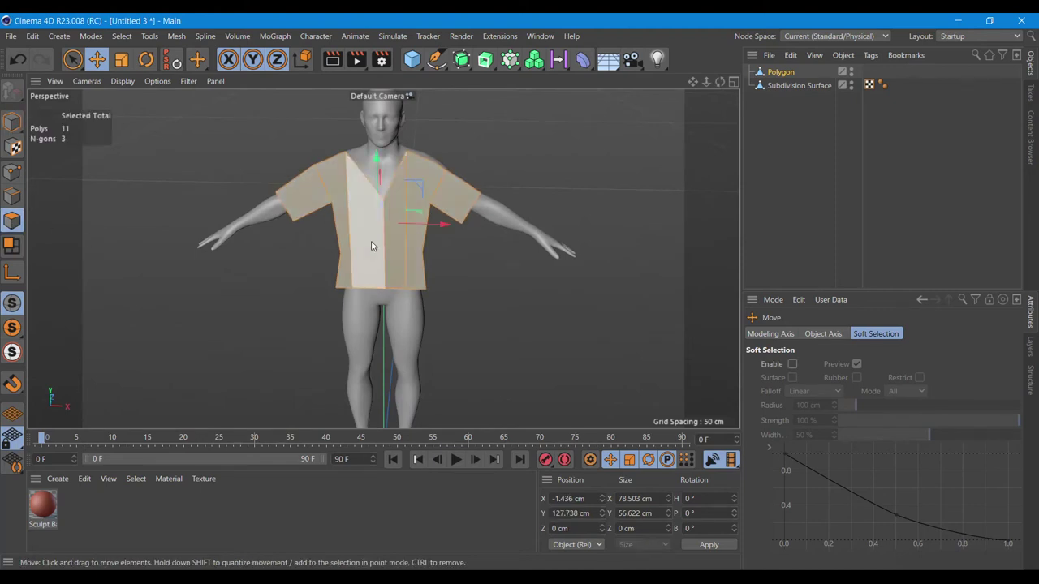
right_click(372, 246)
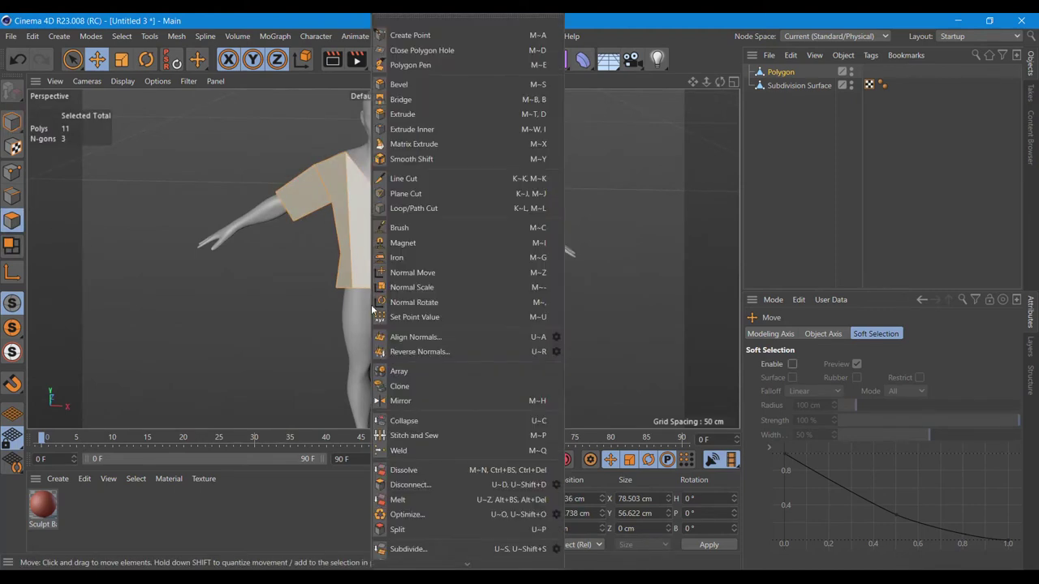
click(402, 549)
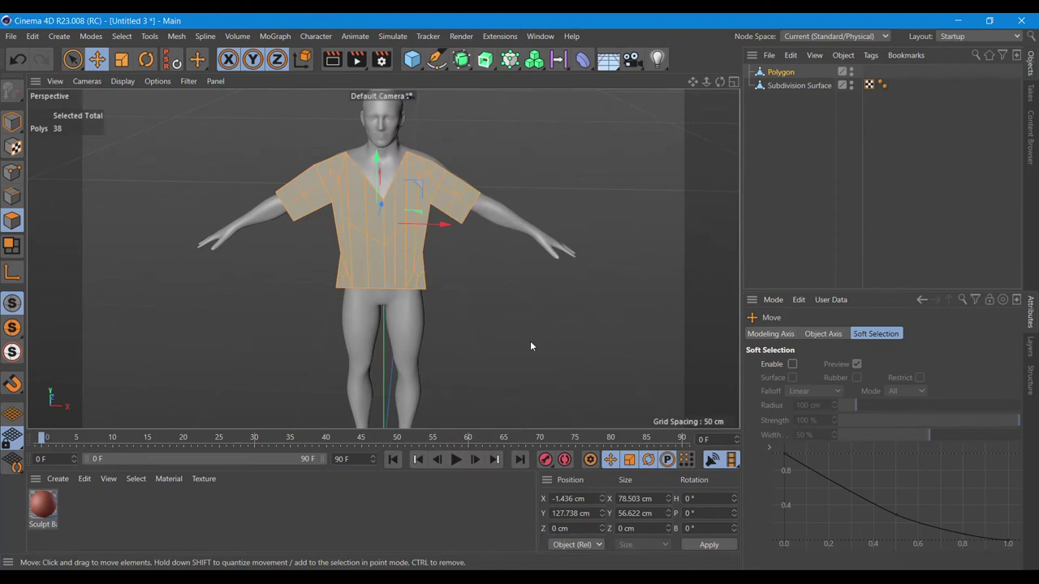
right_click(380, 275)
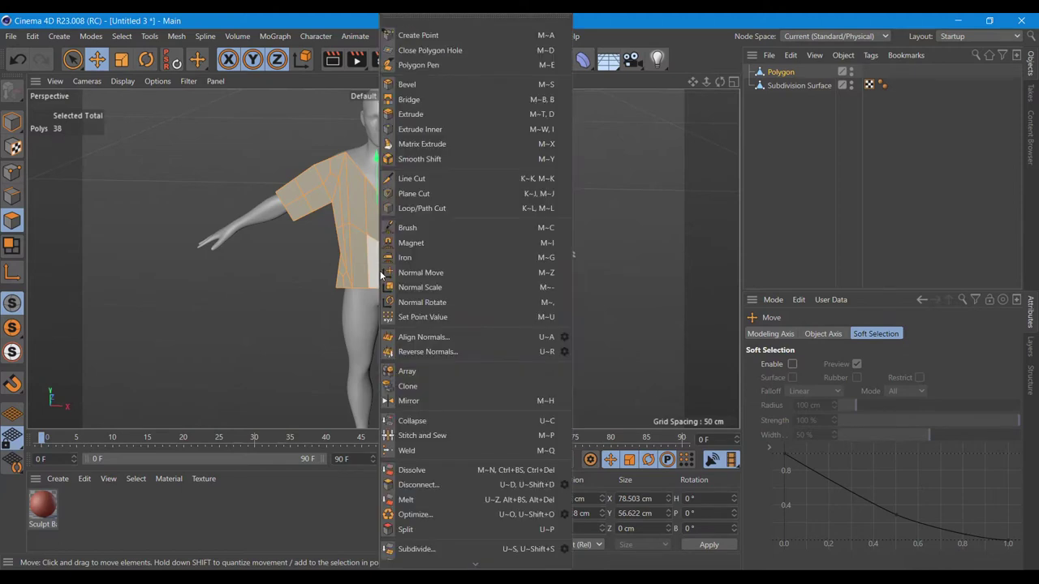
click(417, 548)
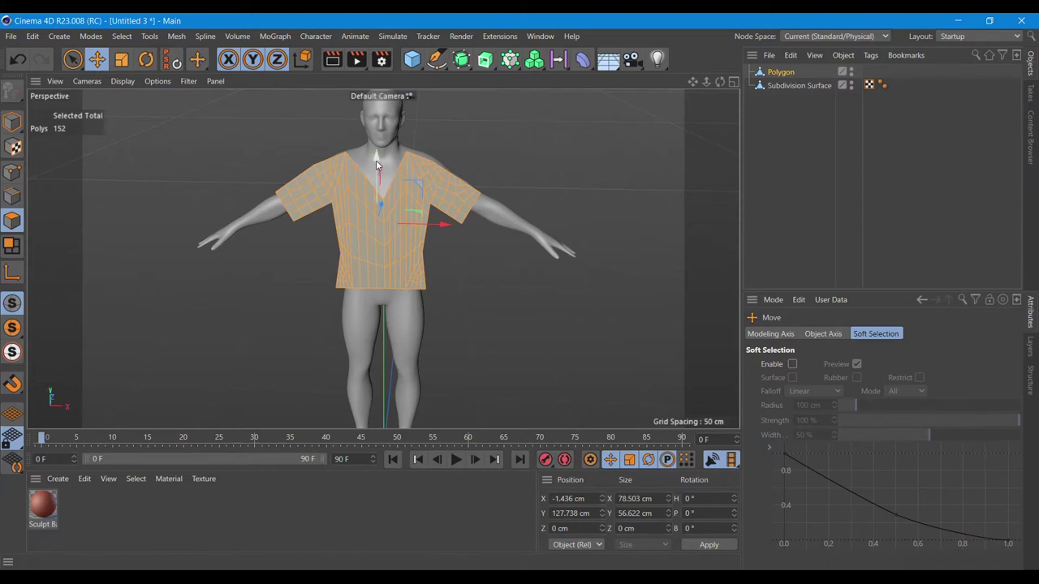
click(12, 121)
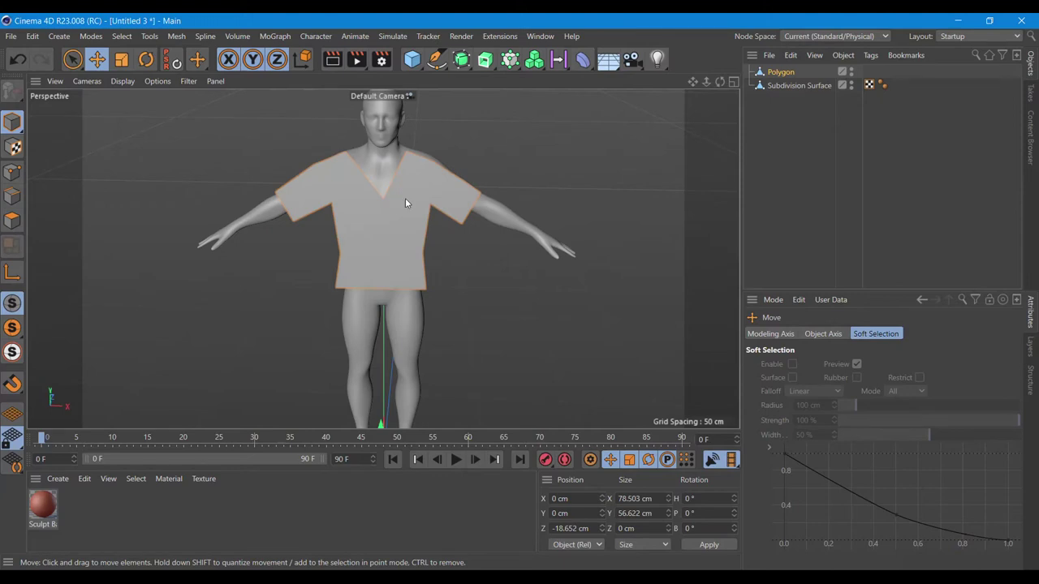
- Raise the shirt slightly and Ctrl-drag a copy behind the body as the back panel
click(389, 215)
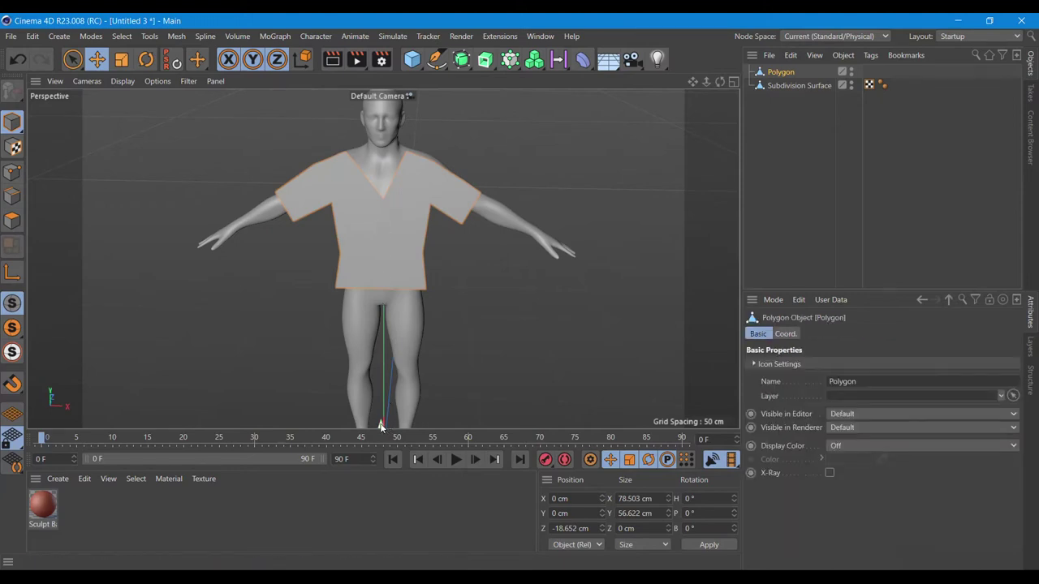
drag(380, 427, 381, 419)
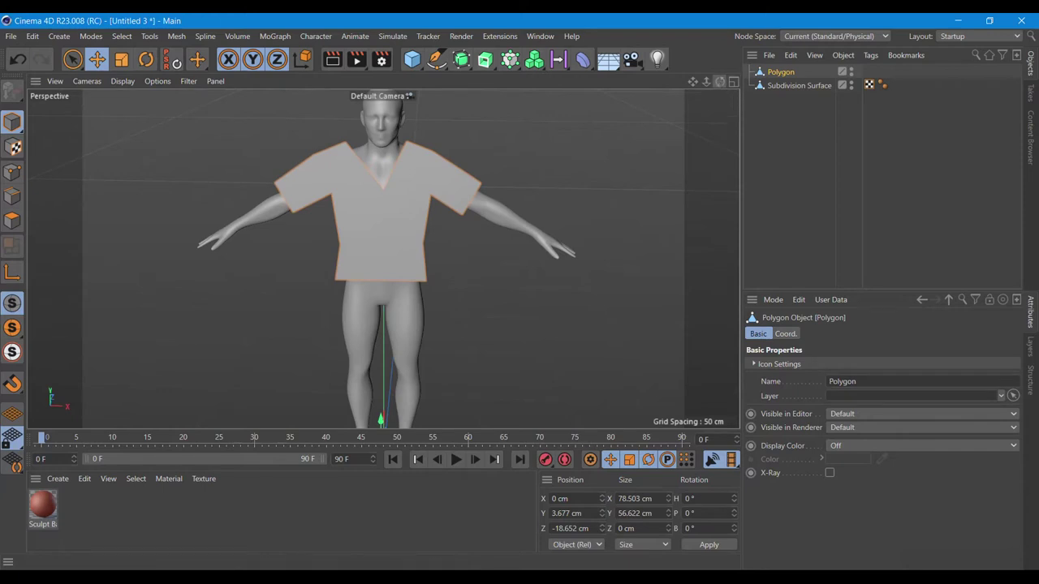
drag(718, 81, 570, 251)
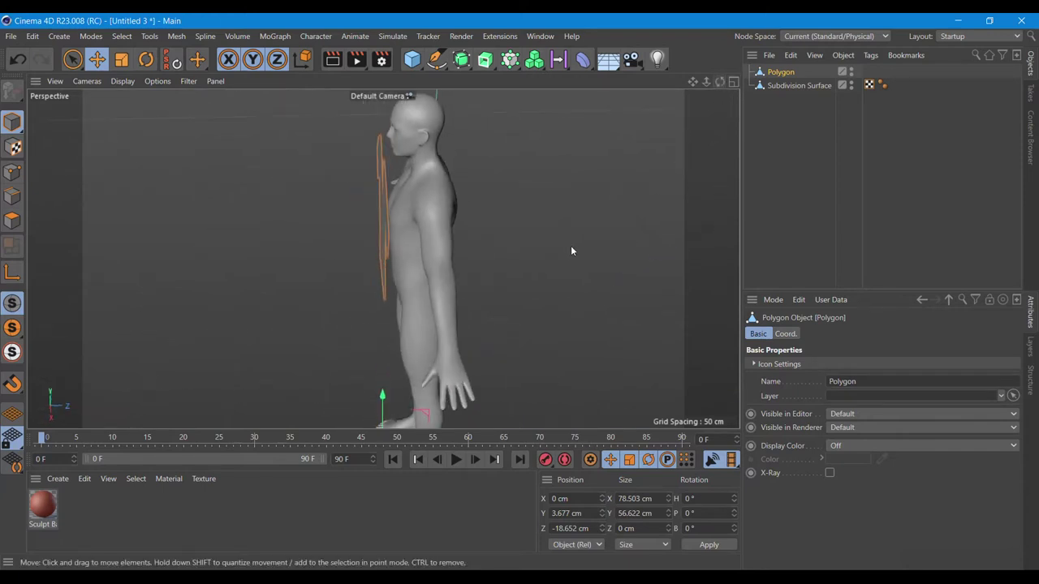
ctrl+drag(483, 406, 538, 407)
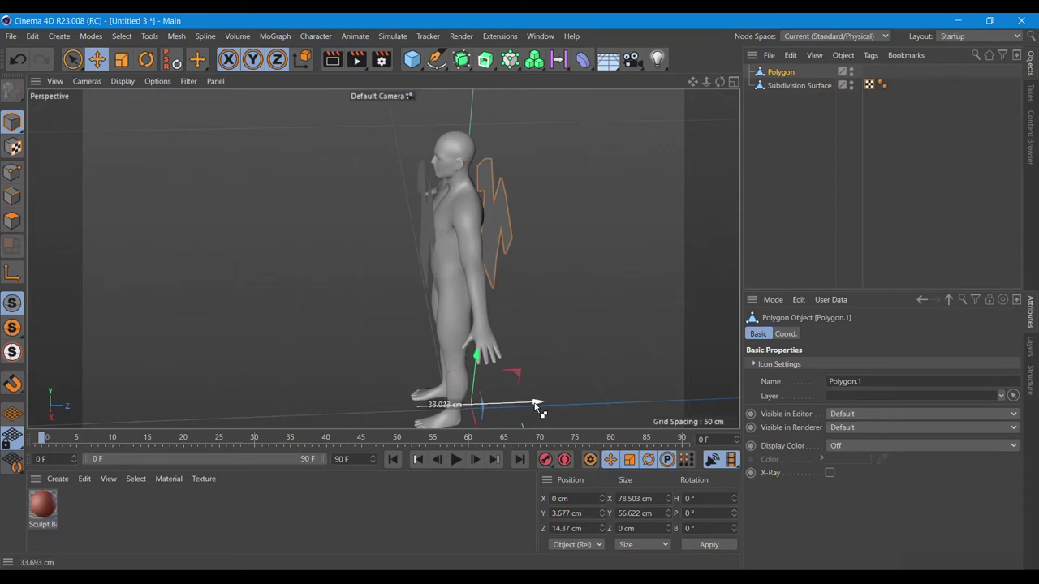
ctrl+drag(536, 405, 537, 406)
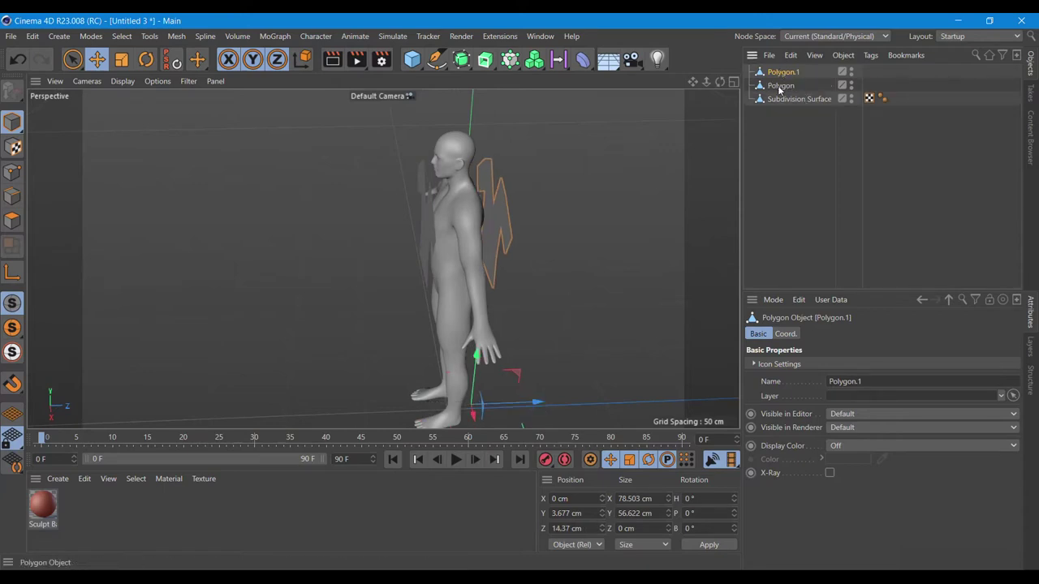
drag(720, 82, 382, 258)
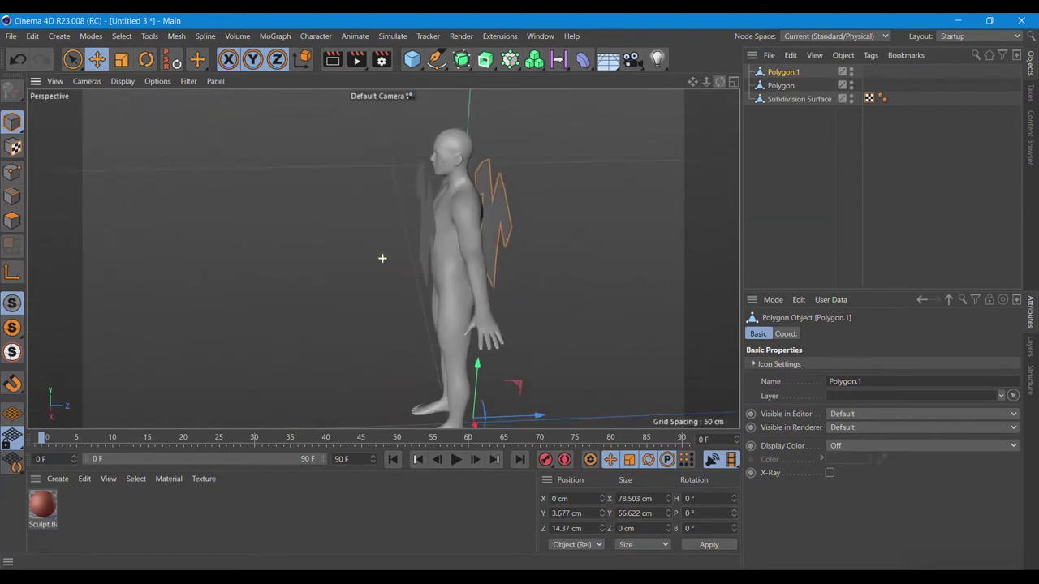
- Merge the front and back panels with Connect Objects + Delete into Polygon.1
ctrl+click(780, 85)
right_click(782, 86)
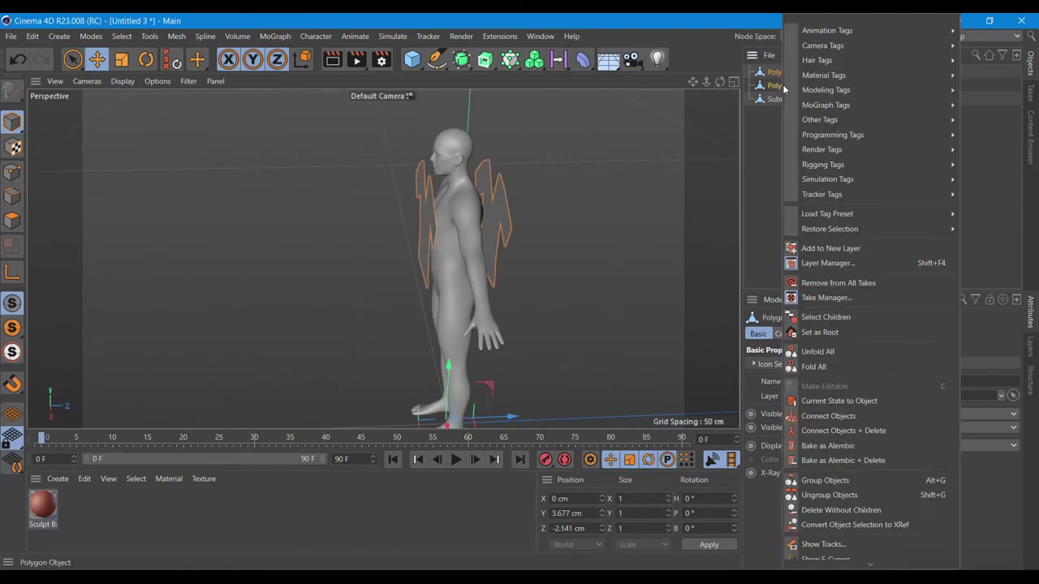
click(833, 431)
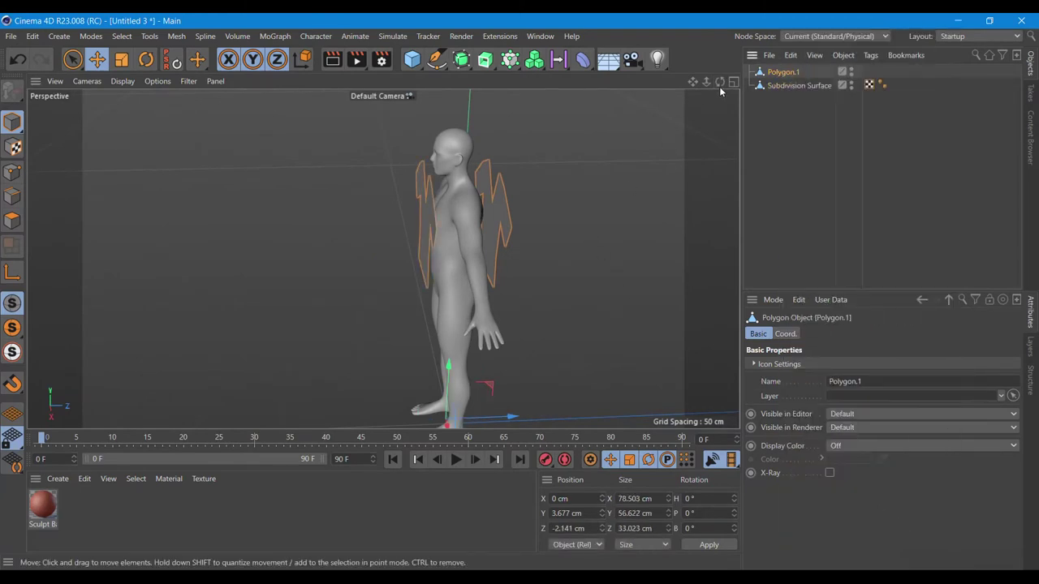
mouse_move(719, 82)
mouse_down()
mouse_move(382, 258)
mouse_move(828, 234)
mouse_up()
mouse_move(692, 82)
mouse_down()
mouse_move(383, 258)
mouse_move(334, 263)
mouse_up()
- Create a blue material Mat (H 195°, S 88%, V 80%) and apply it to Polygon.1
click(58, 478)
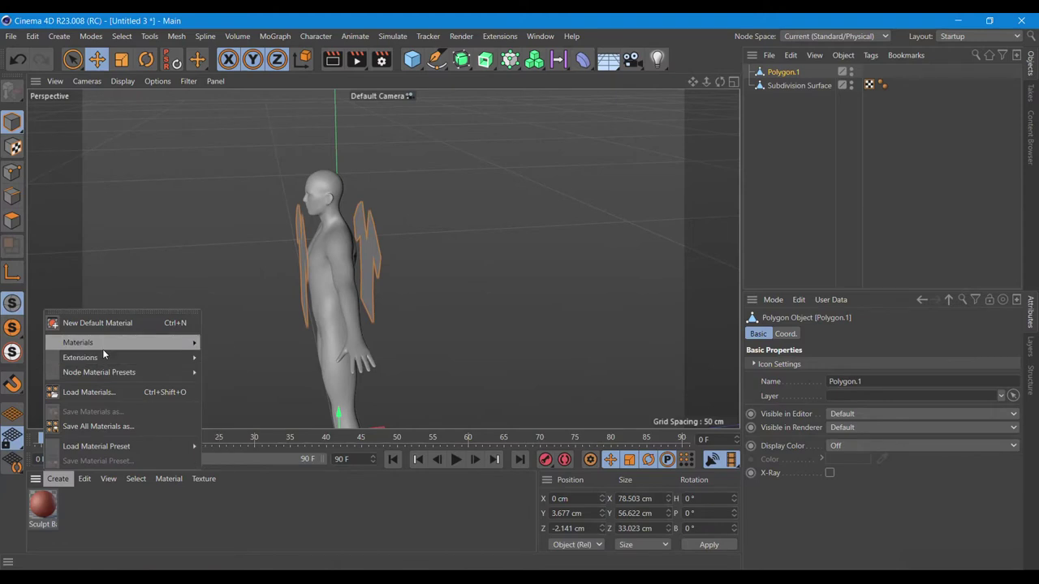
click(243, 360)
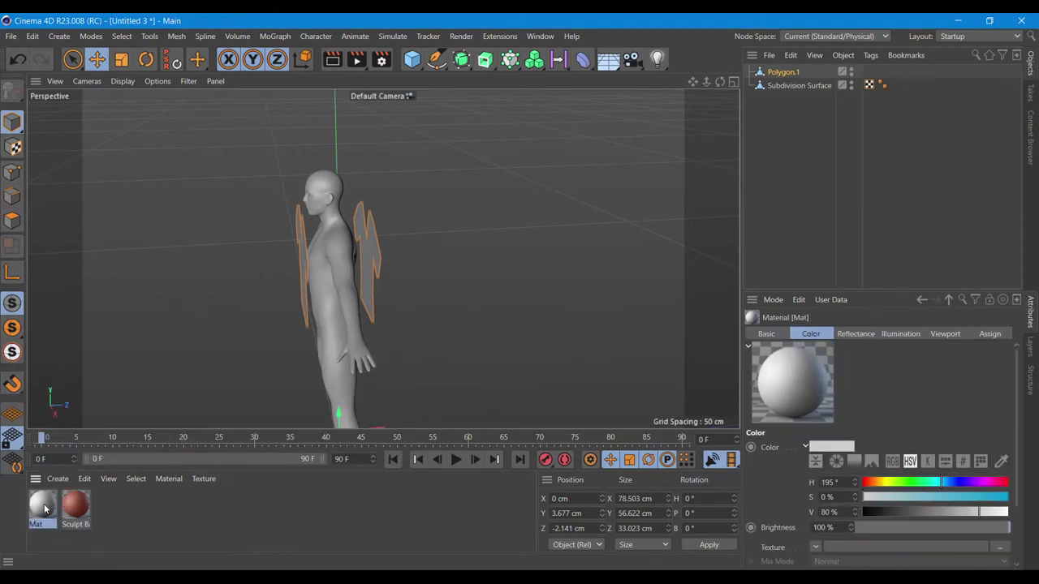
double_click(45, 509)
click(626, 170)
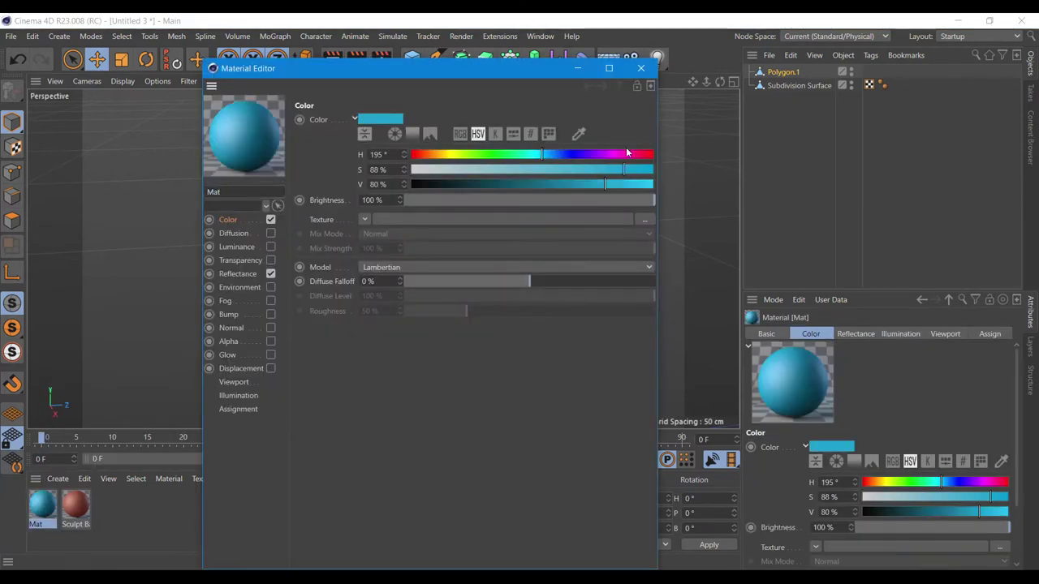
click(641, 69)
drag(51, 494, 432, 294)
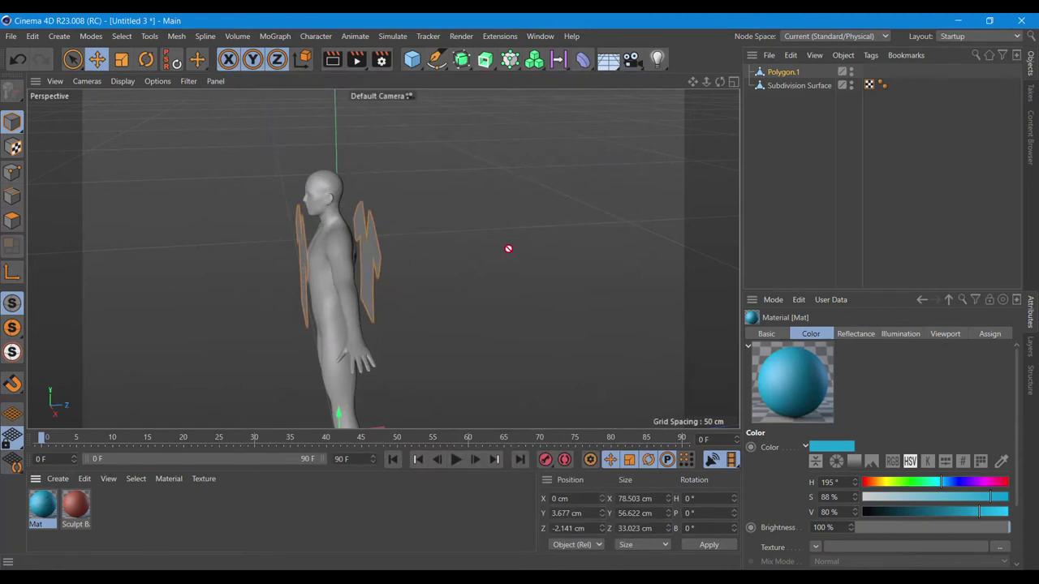
drag(791, 76, 783, 74)
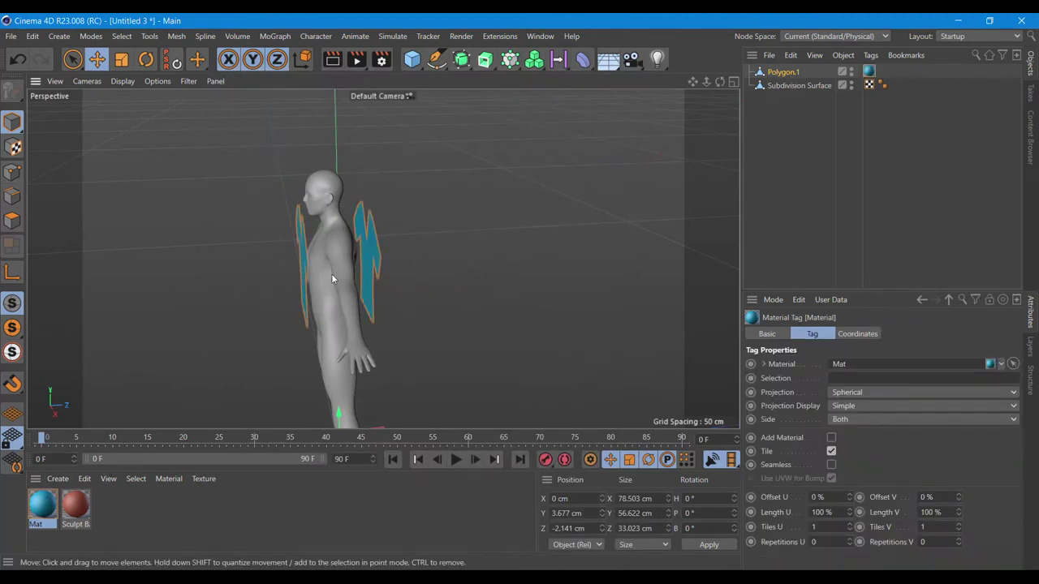
- Zoom close to the shoulder gap in Points mode and select the front panel's shoulder-tip point
scroll(331, 279, up, 2)
click(12, 171)
scroll(278, 248, up, 3)
scroll(354, 243, up, 2)
scroll(352, 240, up, 2)
mouse_move(382, 258)
alt+mouse_down()
mouse_move(706, 82)
mouse_move(580, 147)
alt+mouse_up()
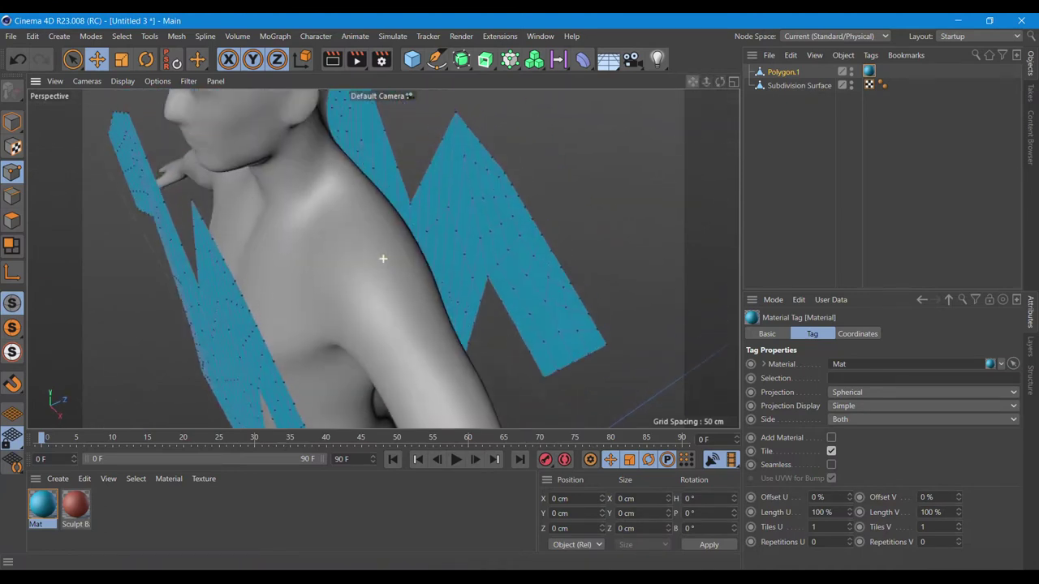
click(72, 59)
click(240, 237)
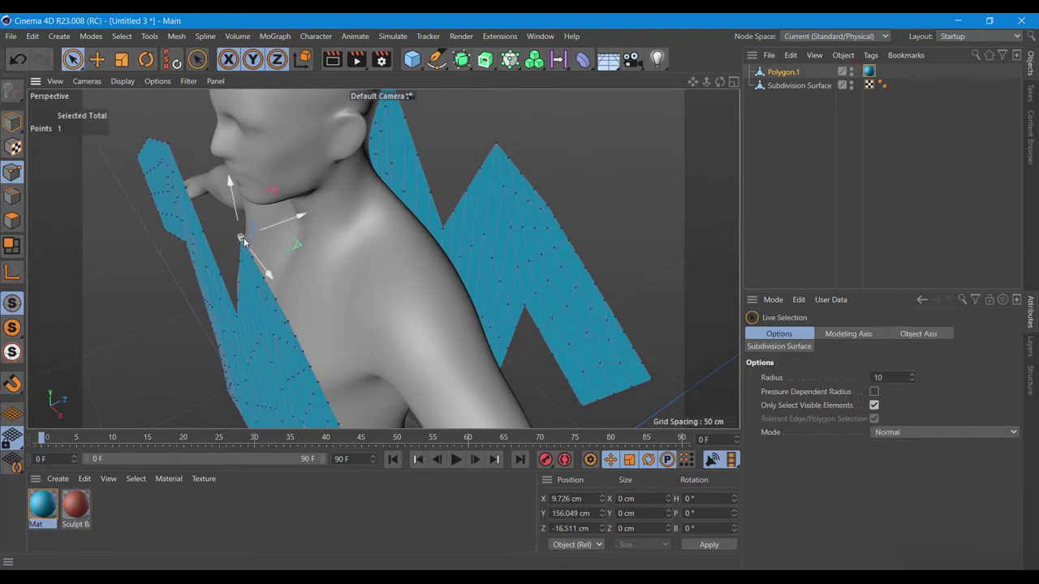
- Bridge the first row of front-panel shoulder points across to the back panel
right_click(241, 237)
click(267, 227)
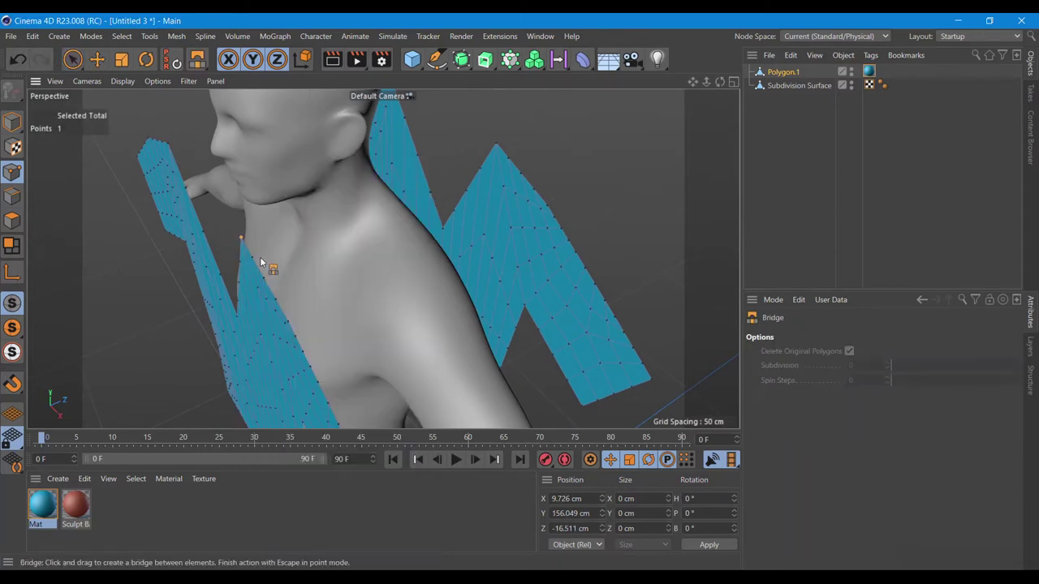
drag(243, 237, 492, 149)
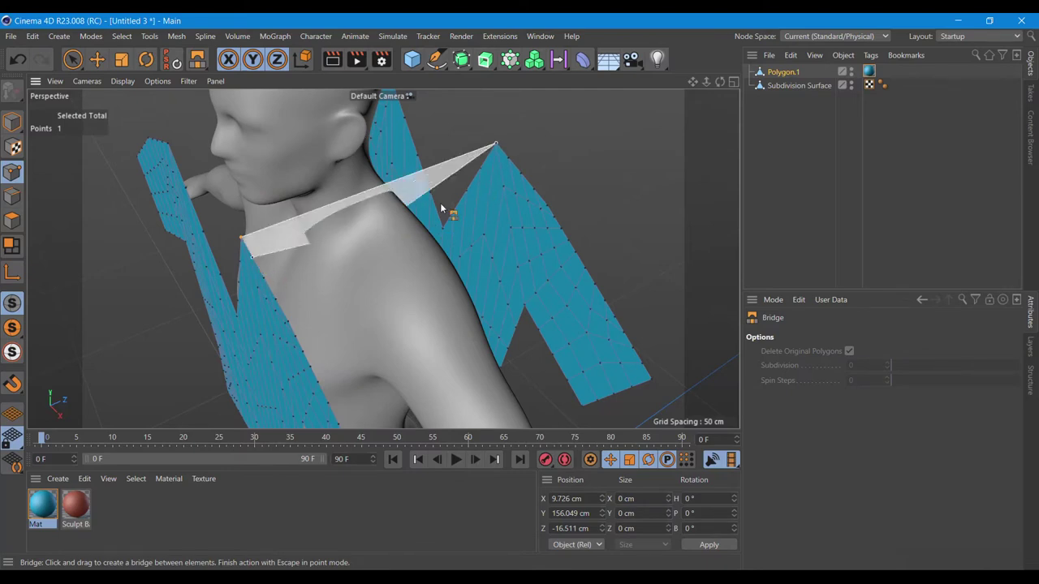
drag(254, 259, 521, 173)
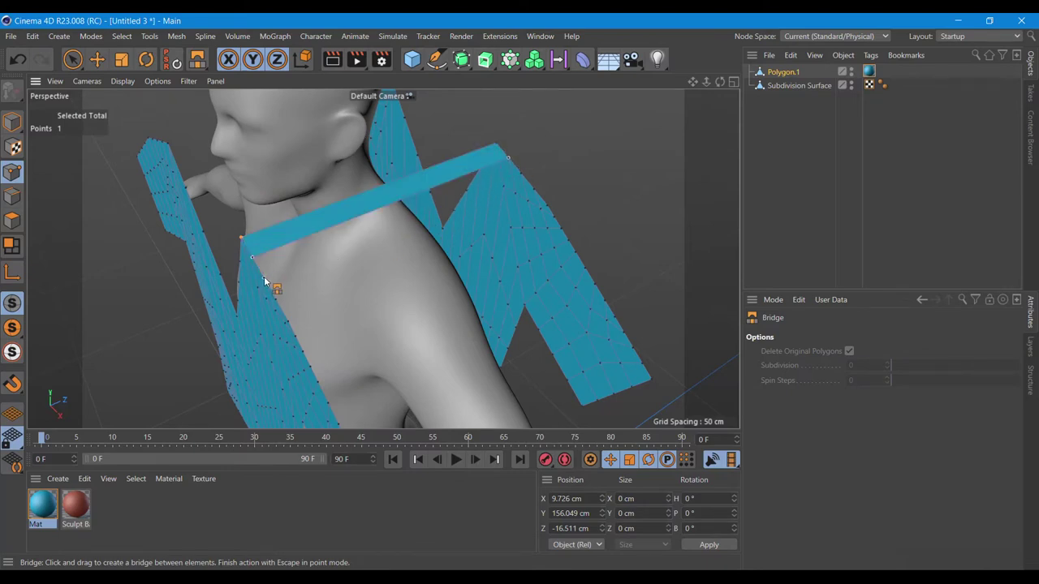
drag(264, 281, 528, 181)
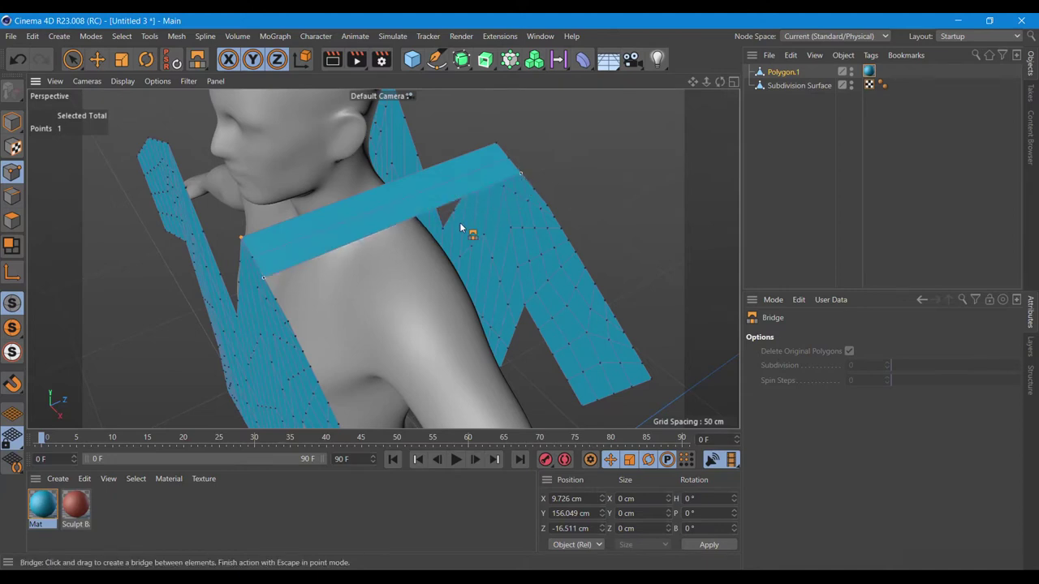
drag(280, 297, 536, 191)
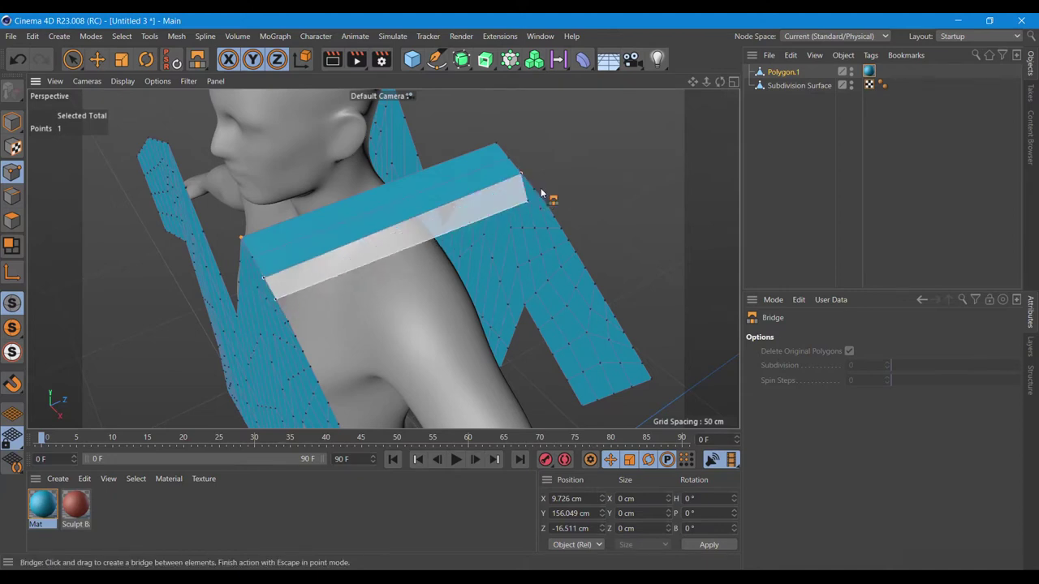
drag(288, 321, 548, 208)
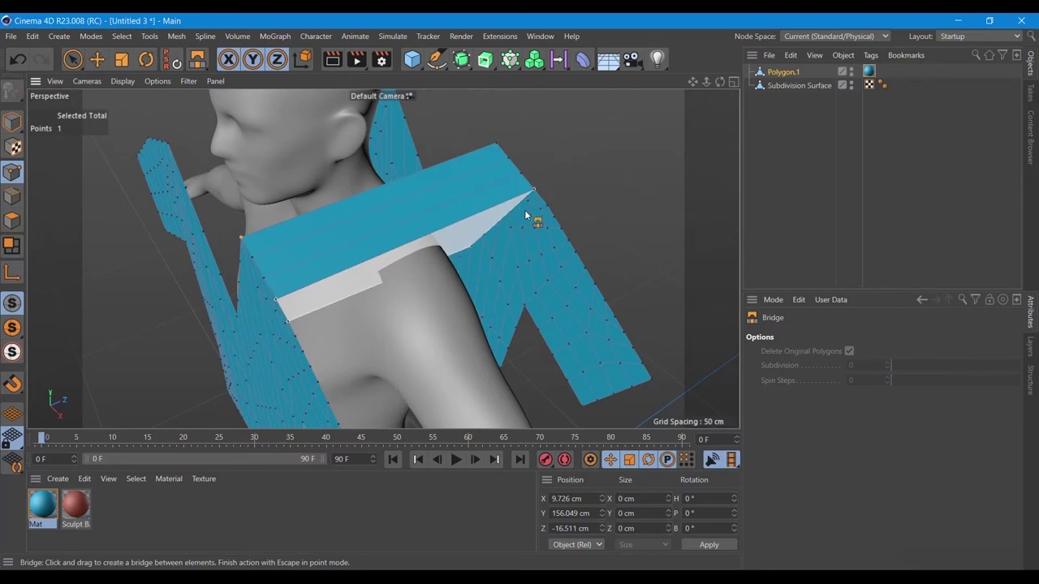
drag(297, 337, 562, 218)
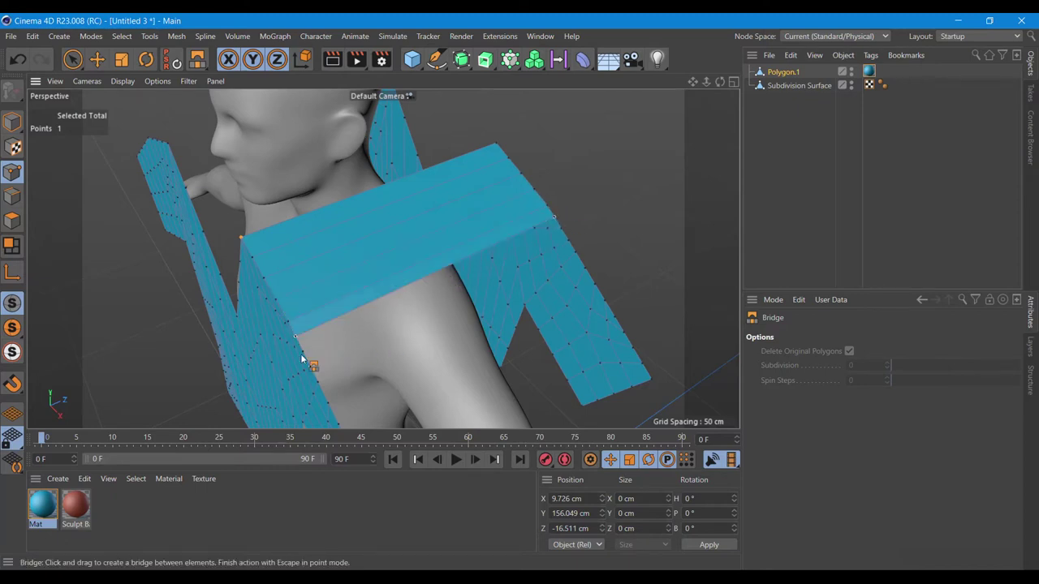
drag(305, 349, 560, 229)
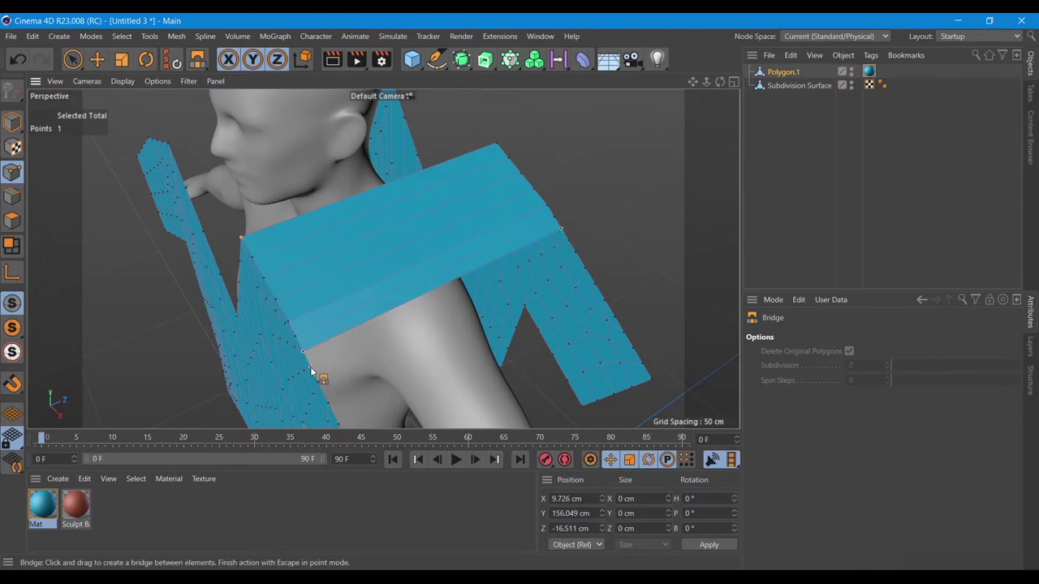
drag(310, 367, 568, 240)
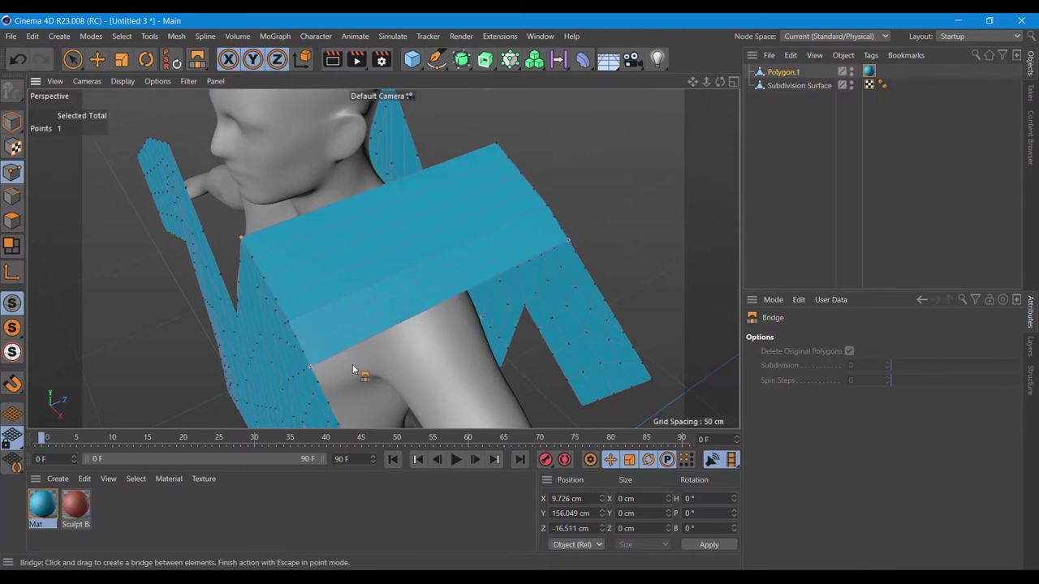
drag(322, 380, 576, 255)
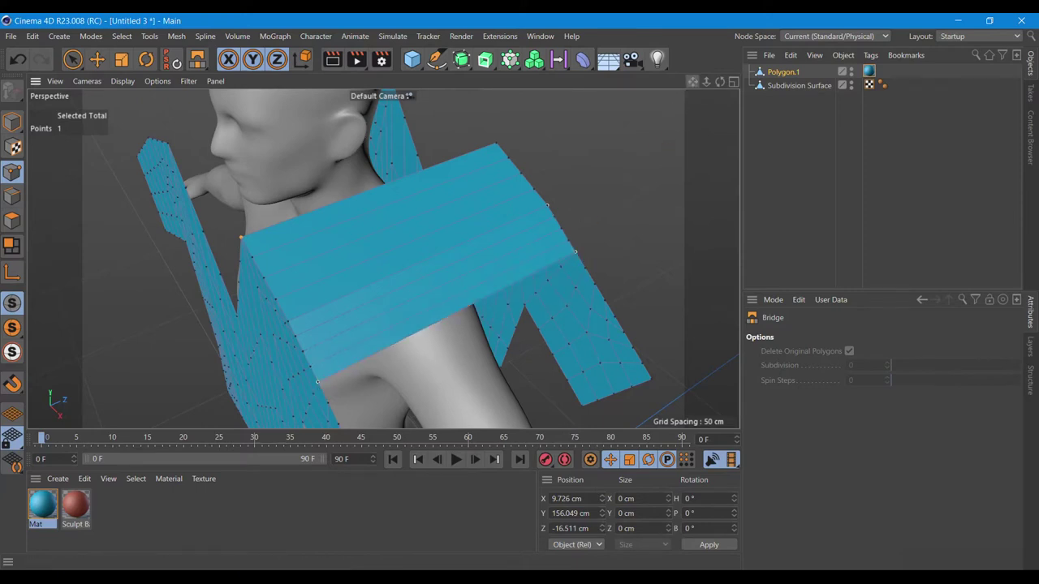
drag(691, 81, 691, 85)
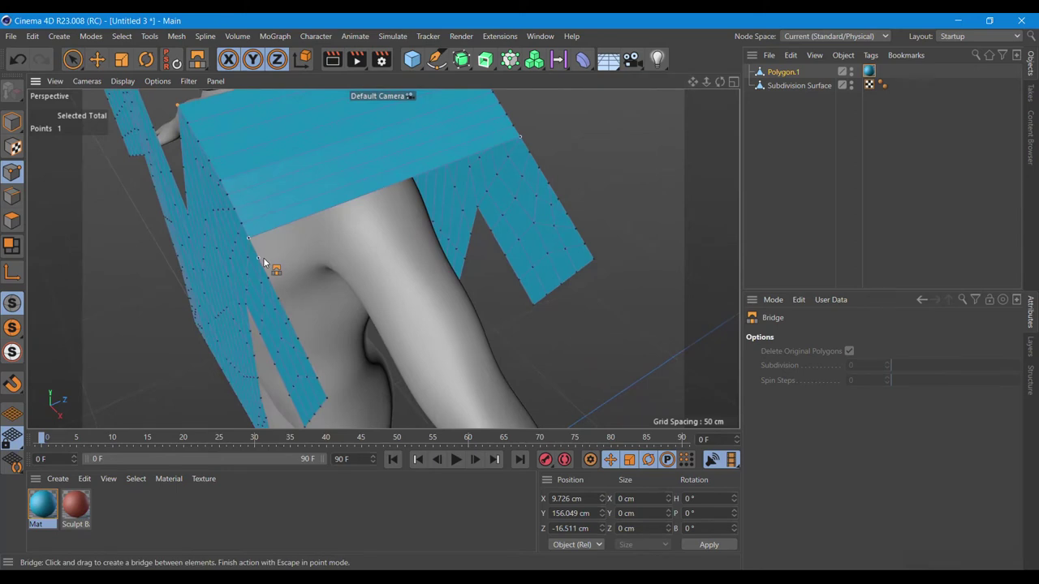
- Bridge the remaining shoulder edge points to the back panel, closing the shoulder top
drag(259, 258, 532, 152)
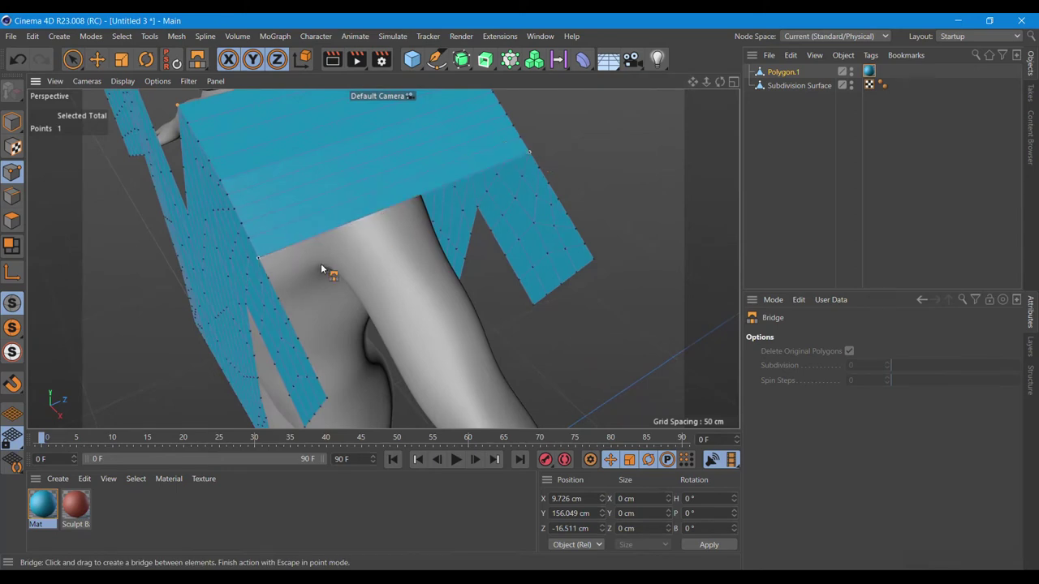
drag(269, 280, 538, 168)
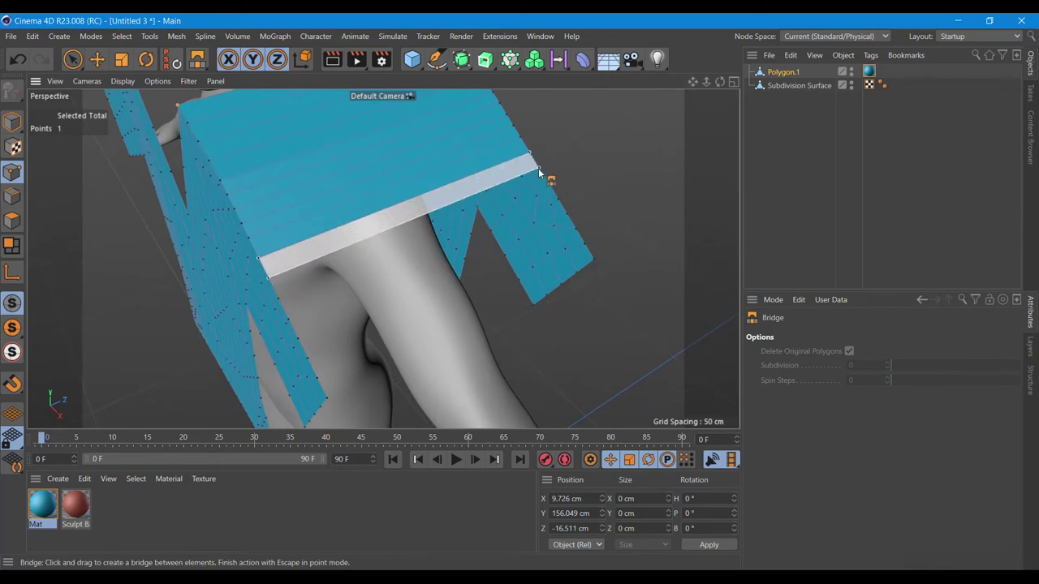
drag(278, 299, 549, 183)
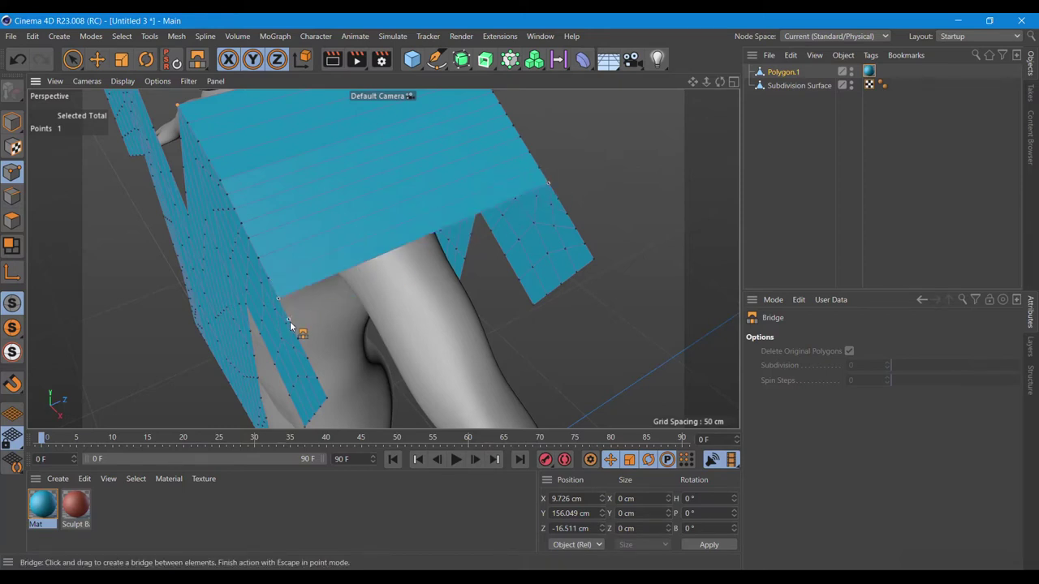
drag(288, 319, 557, 198)
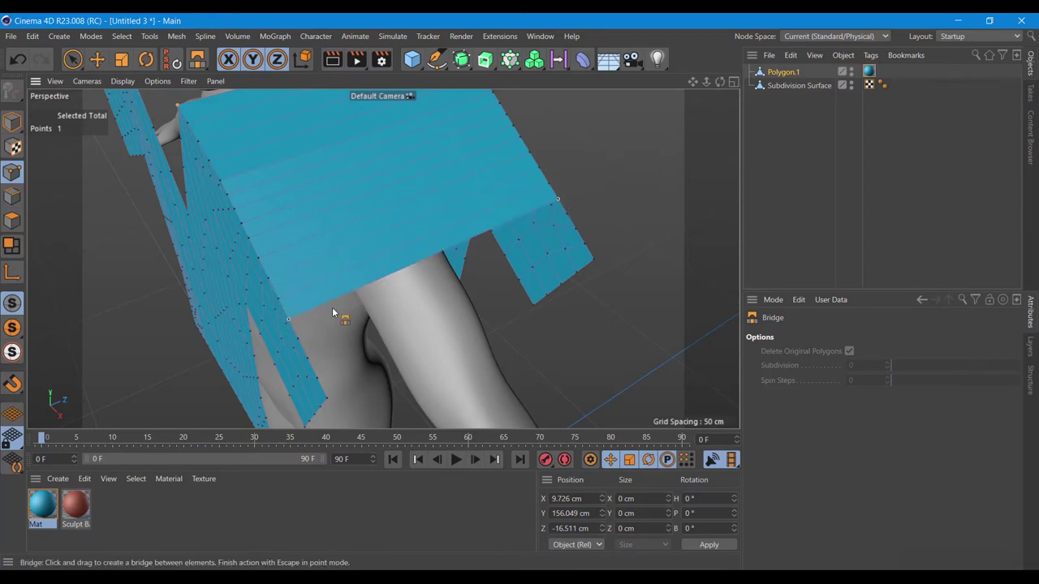
drag(298, 338, 566, 214)
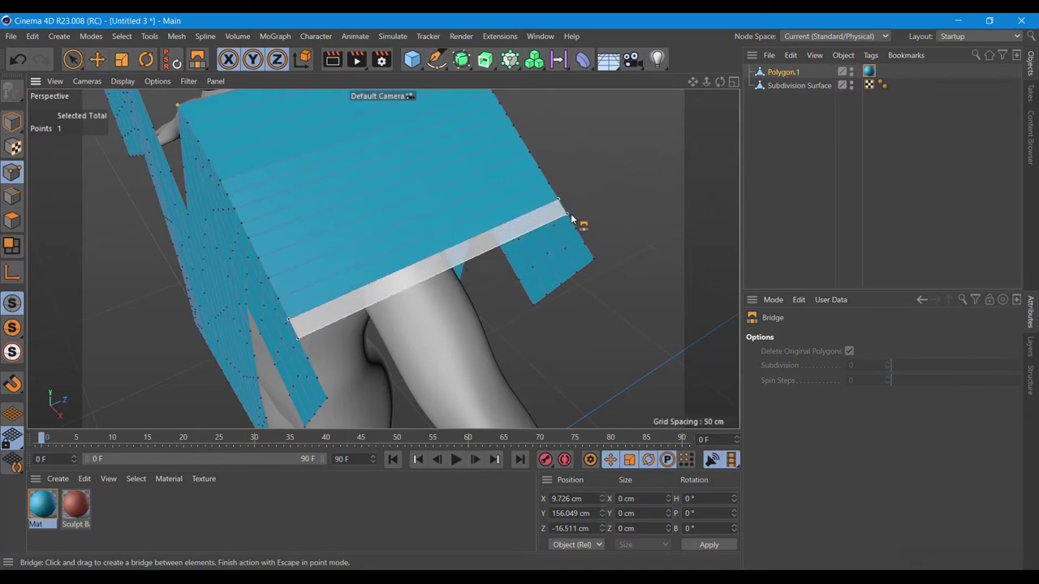
drag(307, 357, 574, 231)
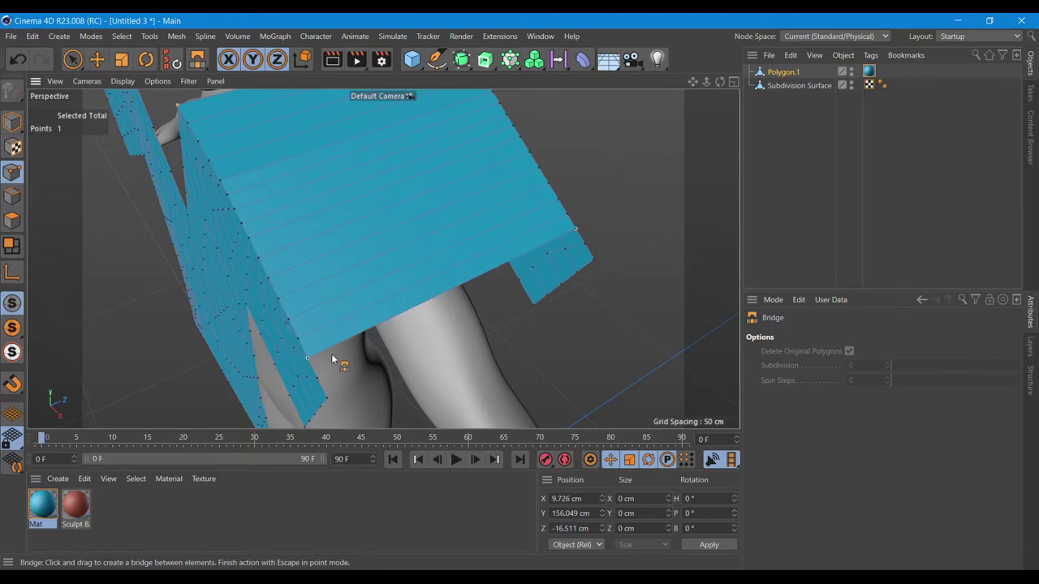
drag(317, 378, 584, 242)
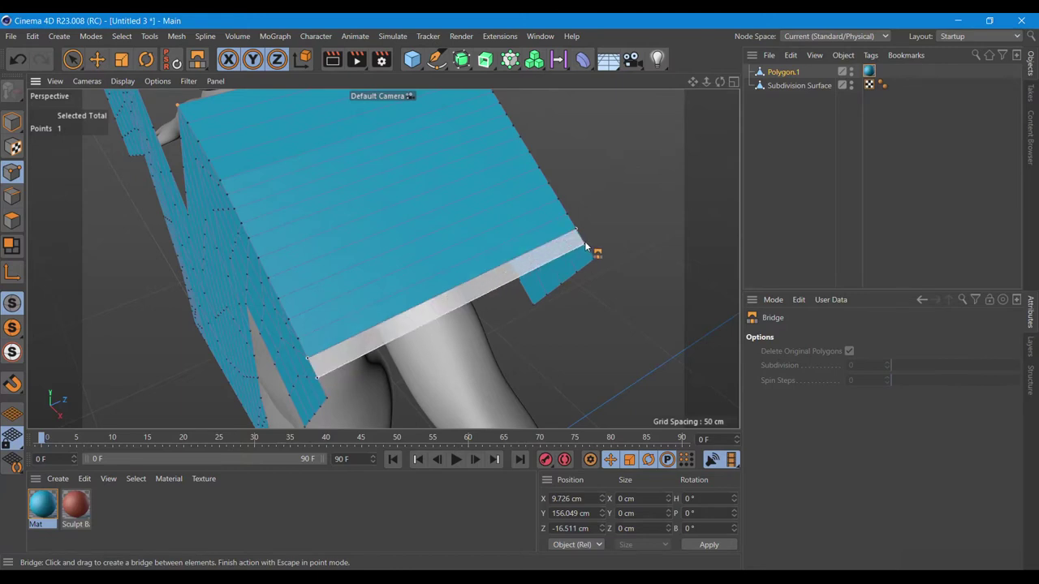
drag(327, 398, 592, 259)
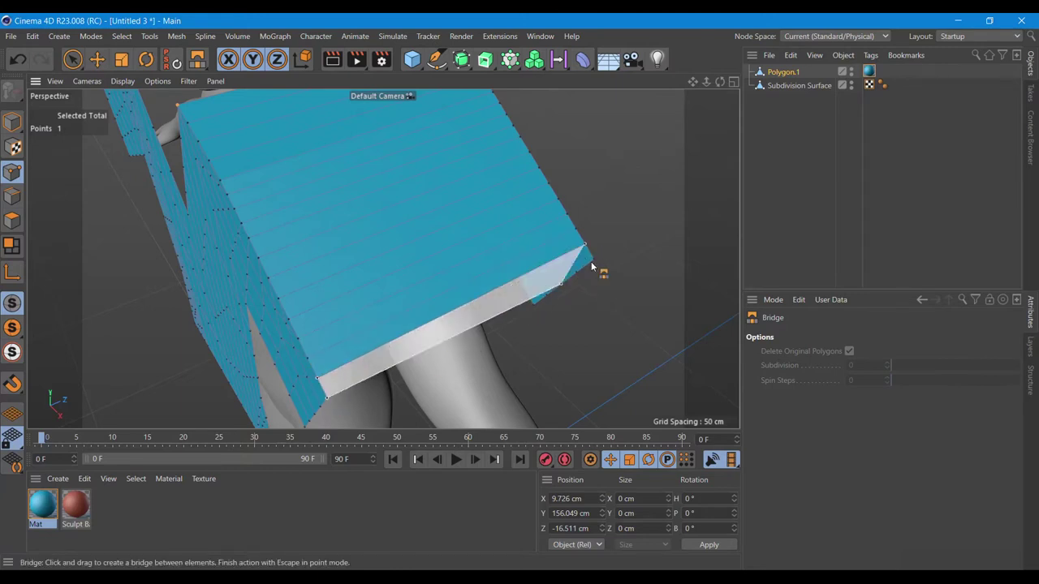
drag(719, 82, 382, 258)
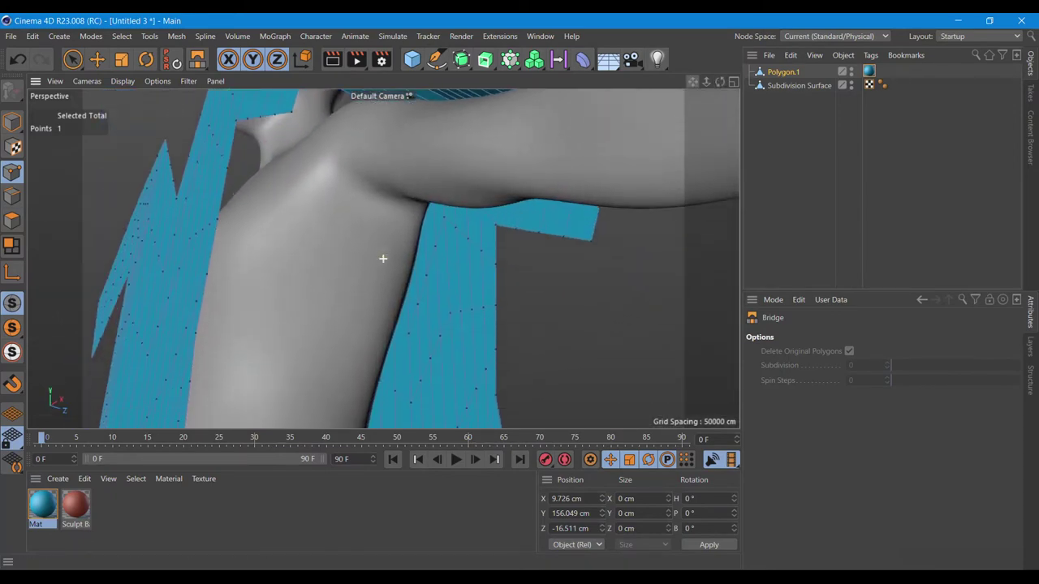
- Select the armpit corner point and start the Bridge command
click(72, 60)
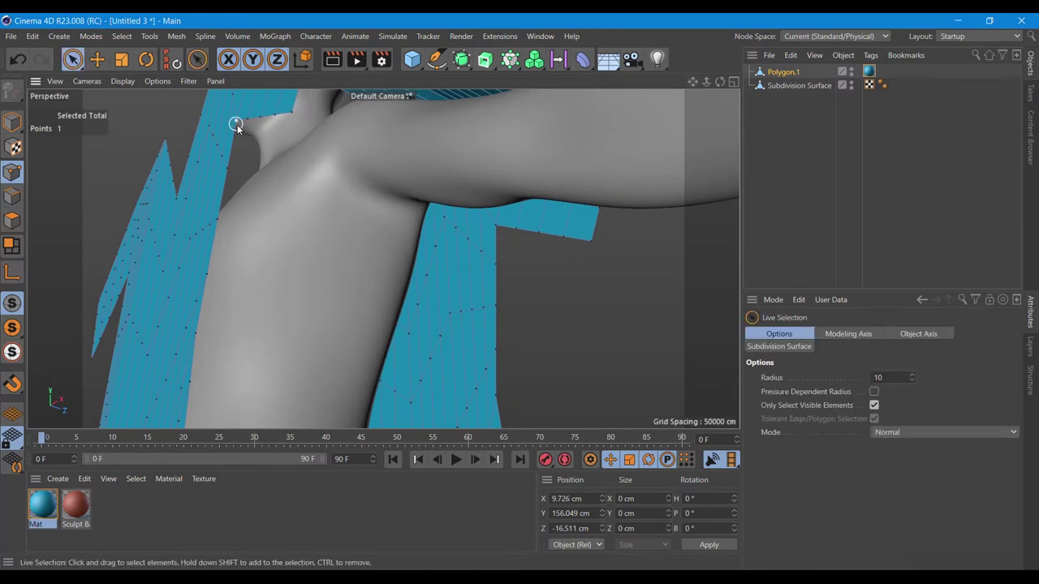
click(235, 124)
right_click(236, 124)
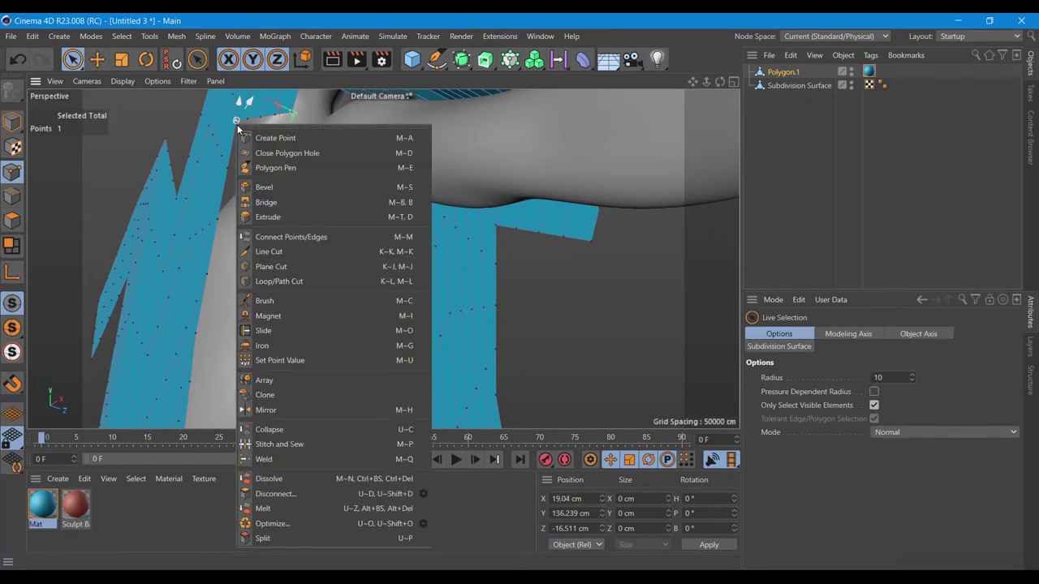
click(265, 203)
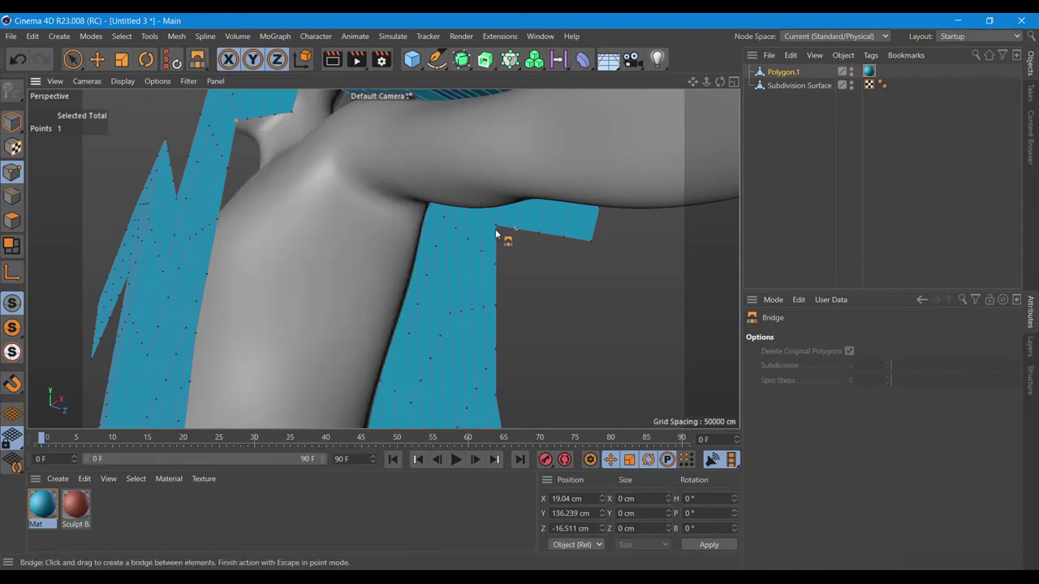
- Bridge five strips from the armpit edge to the back panel under the arm
drag(234, 122, 495, 224)
drag(247, 122, 520, 228)
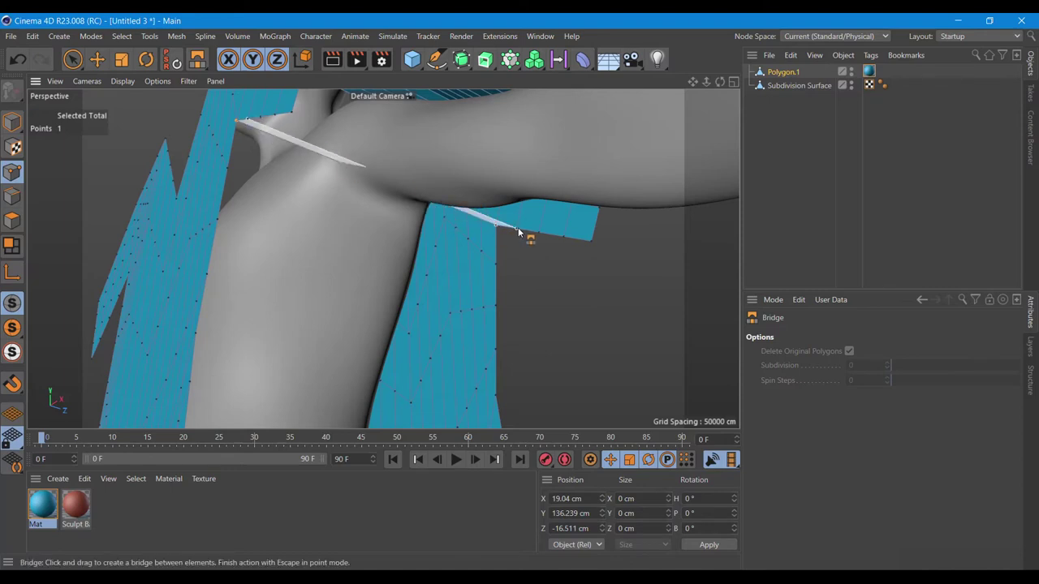
drag(272, 121, 538, 236)
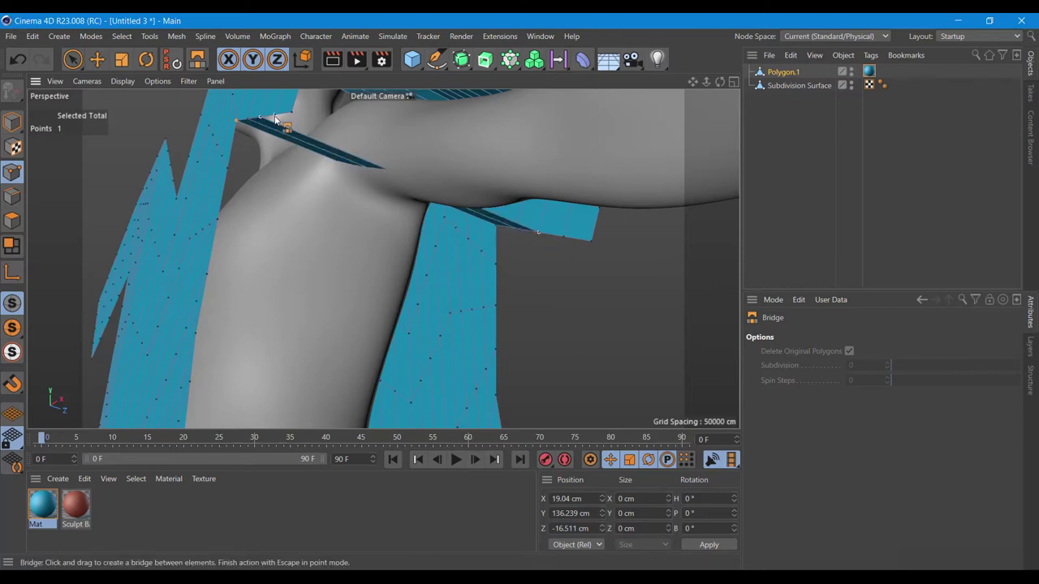
drag(274, 118, 562, 236)
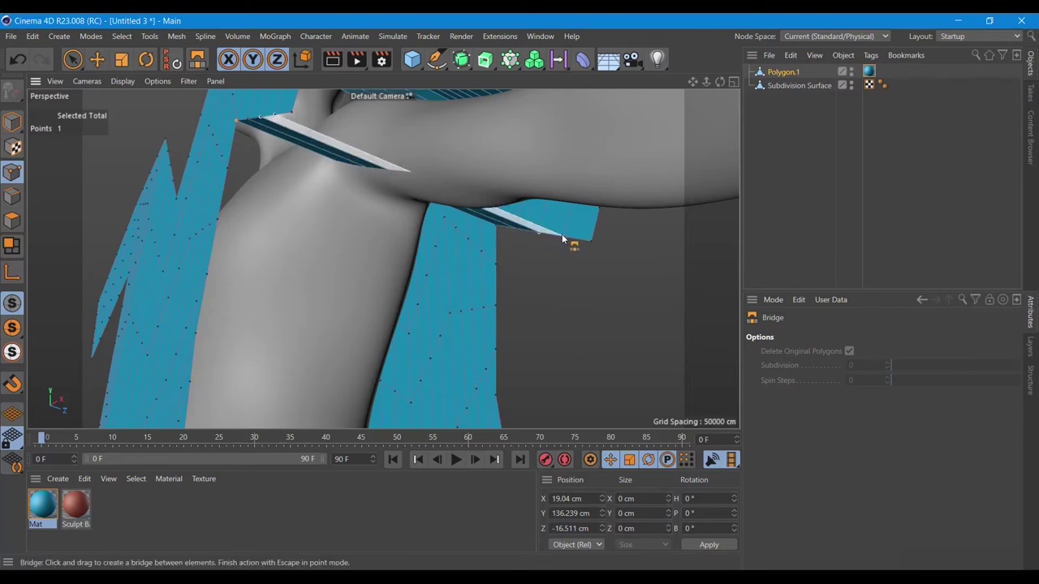
drag(290, 110, 591, 240)
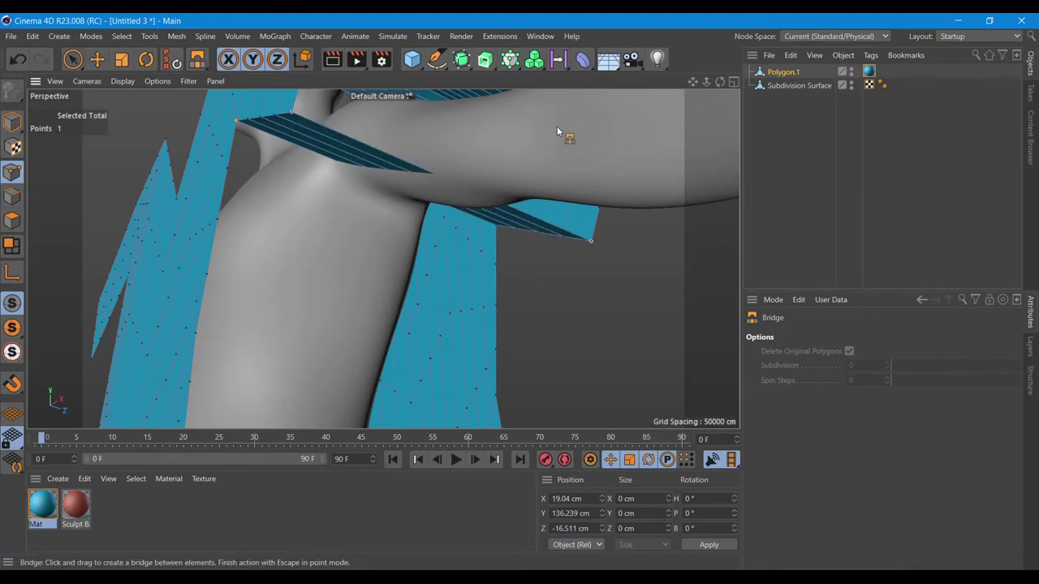
drag(720, 81, 698, 113)
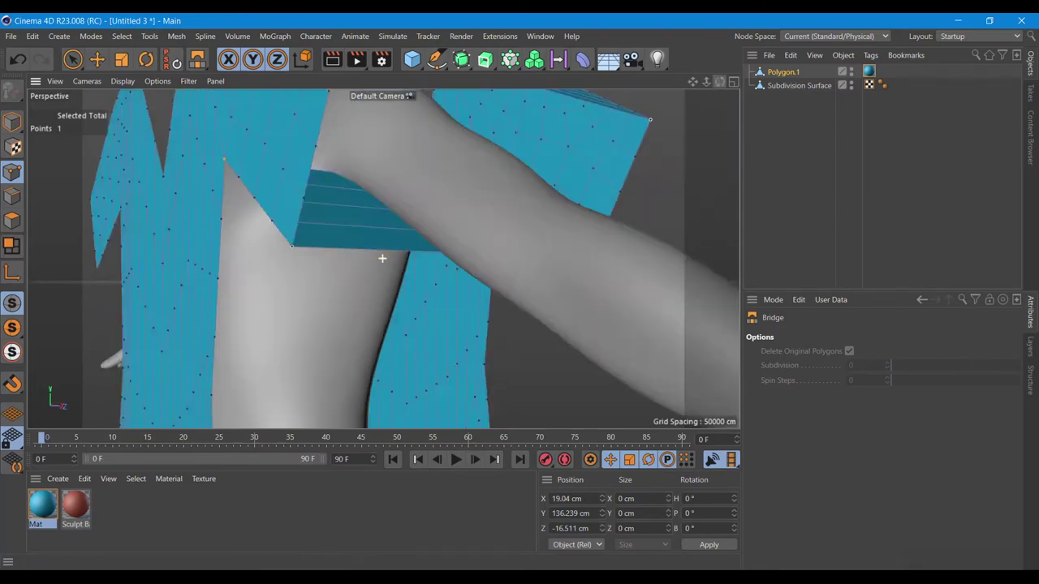
drag(382, 258, 382, 258)
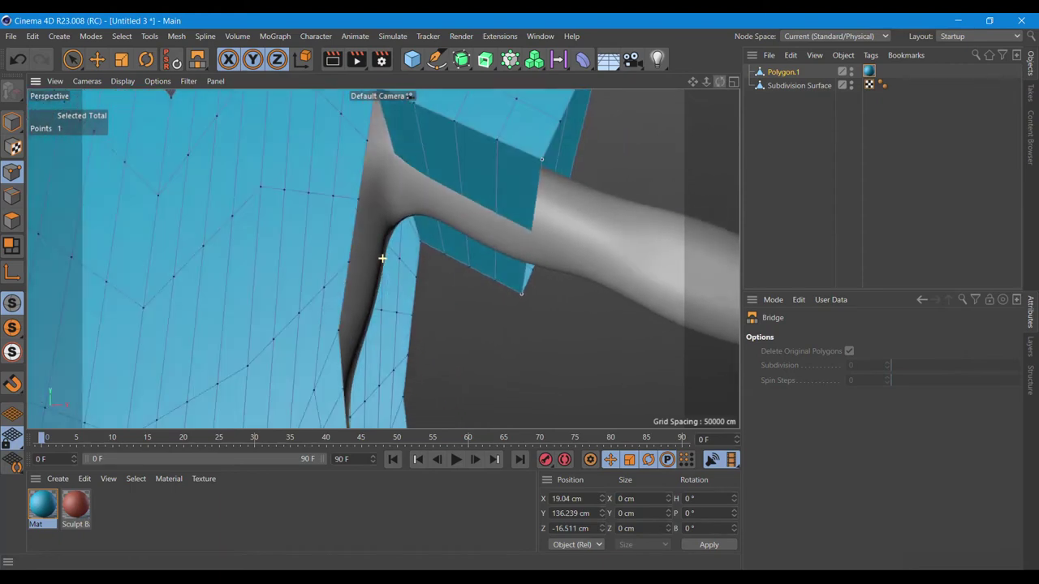
scroll(382, 258, down, 3)
scroll(480, 268, down, 2)
scroll(408, 294, down, 3)
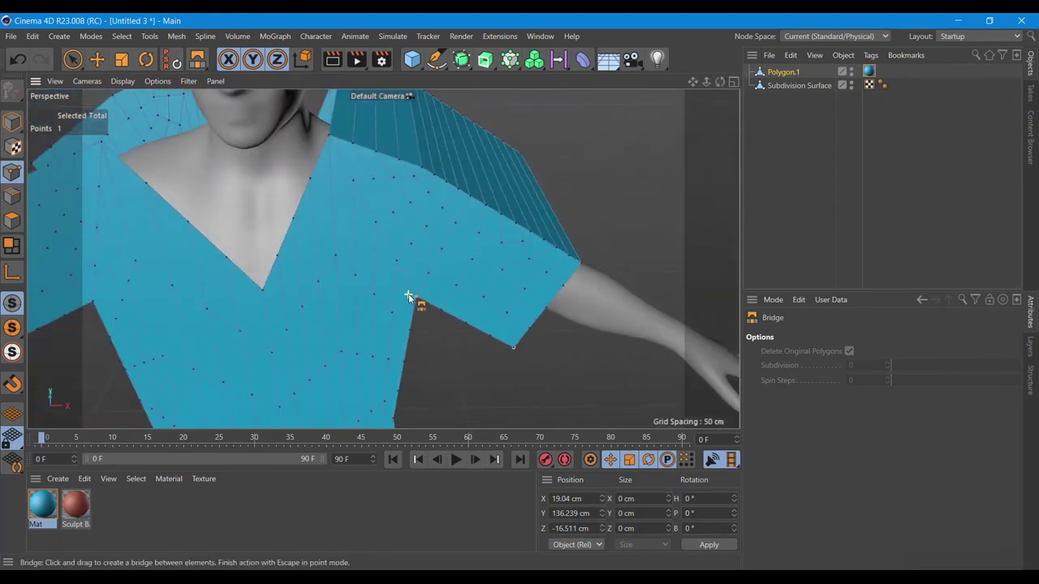
scroll(408, 294, down, 3)
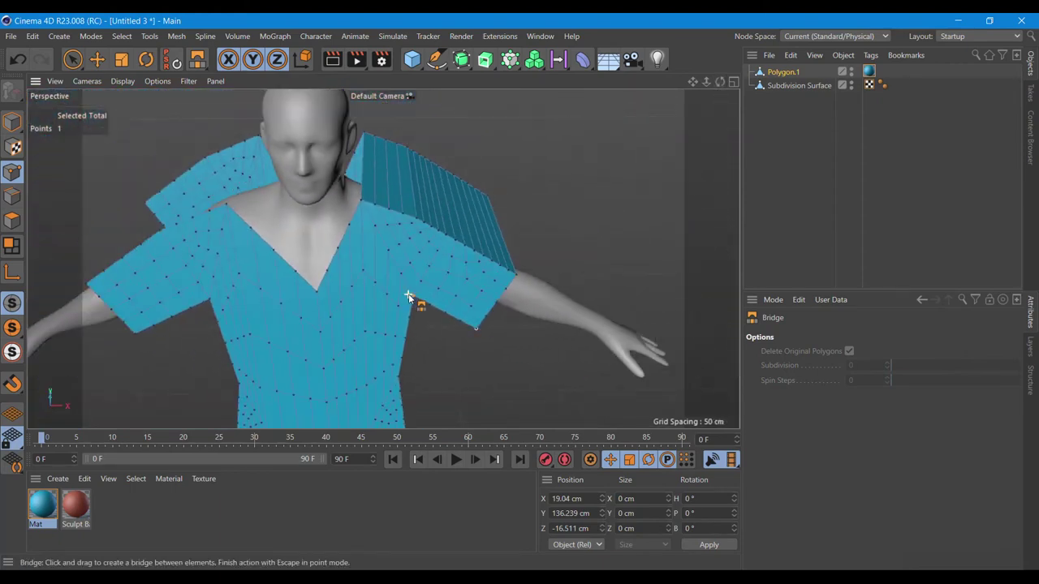
- Move the whole shirt down along Y to 0.306 cm, then return to Points mode
click(11, 121)
click(97, 62)
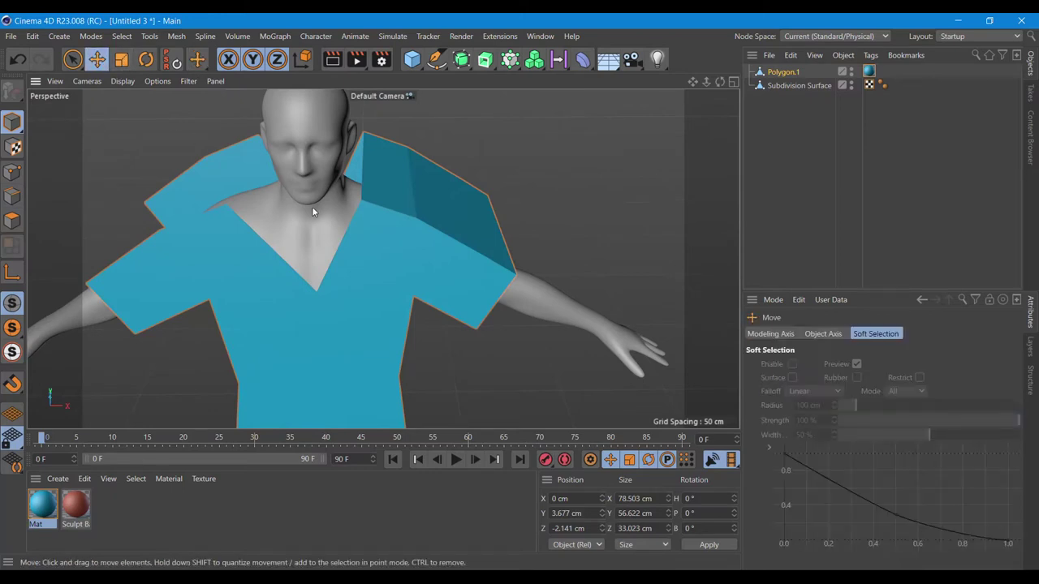
scroll(311, 206, down, 2)
scroll(311, 206, down, 2)
drag(325, 387, 326, 395)
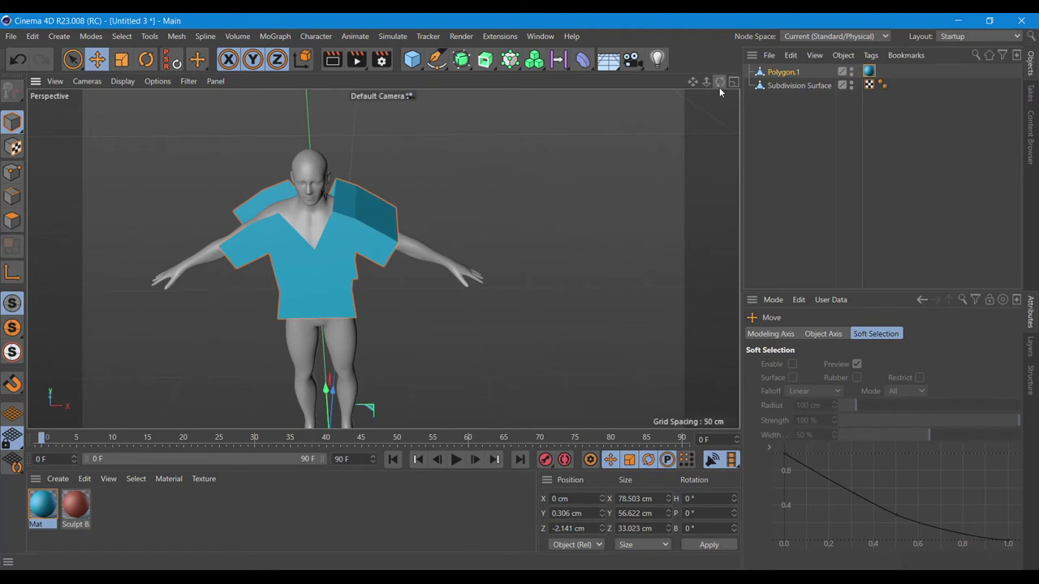
drag(719, 82, 382, 258)
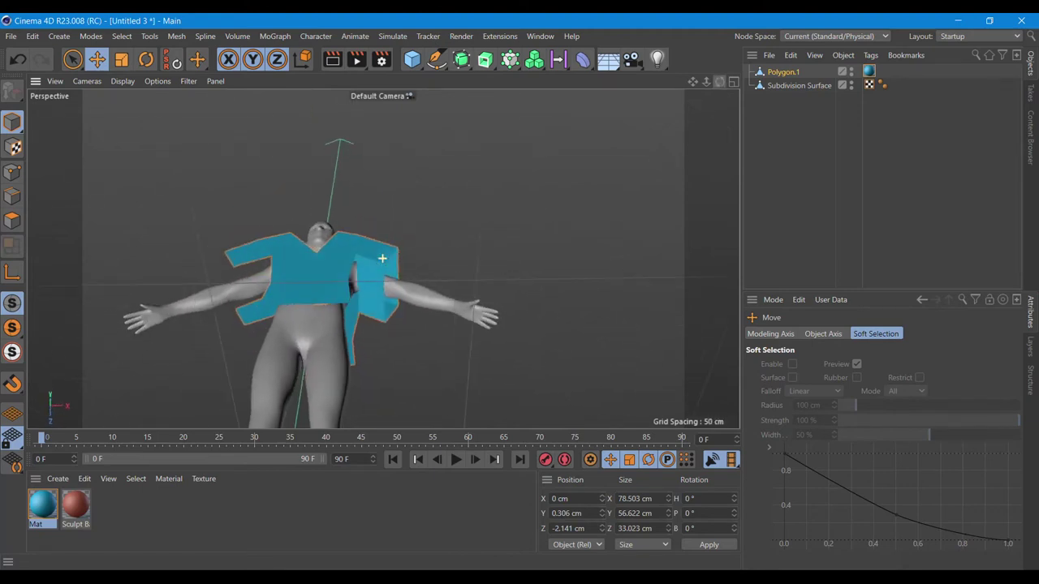
click(12, 171)
scroll(370, 313, up, 3)
scroll(374, 303, up, 4)
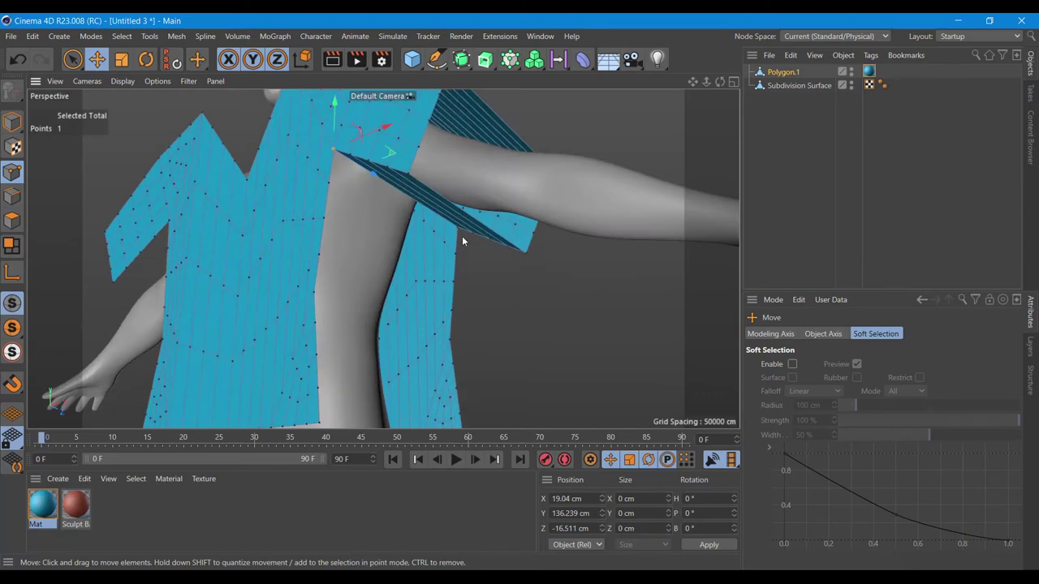
- Bridge the side gap rows below the armpit from front panel to back panel
mouse_move(718, 82)
mouse_down()
mouse_move(382, 258)
mouse_move(562, 178)
mouse_up()
key(9)
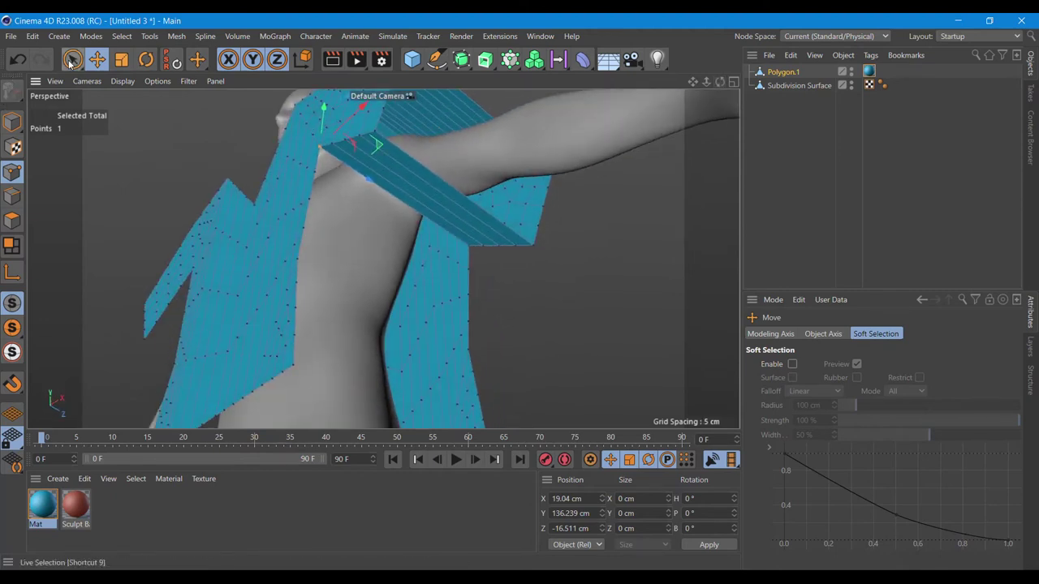
click(317, 174)
right_click(316, 173)
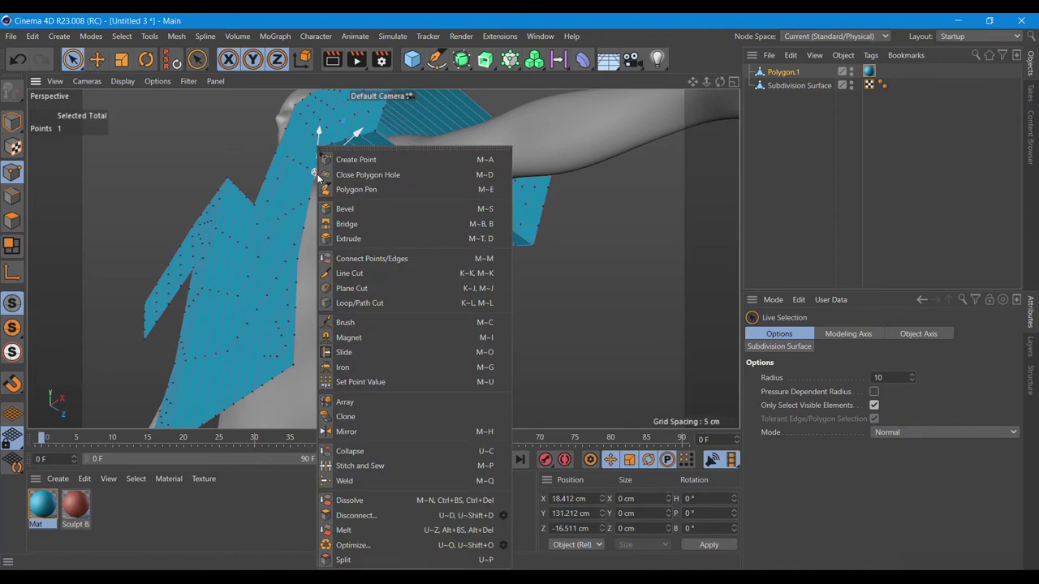
click(346, 224)
drag(313, 173, 477, 265)
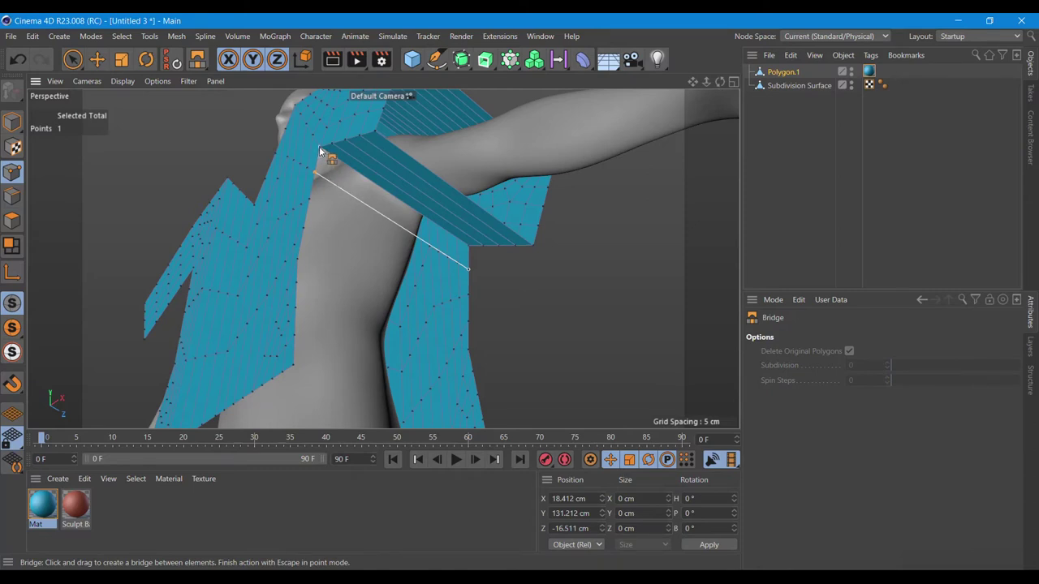
drag(321, 151, 475, 248)
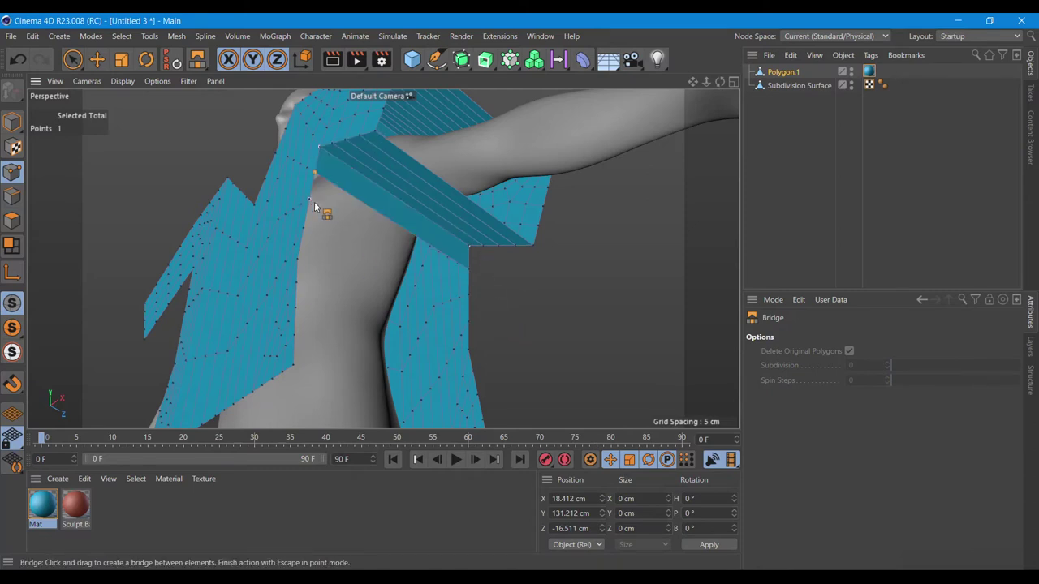
drag(310, 198, 469, 292)
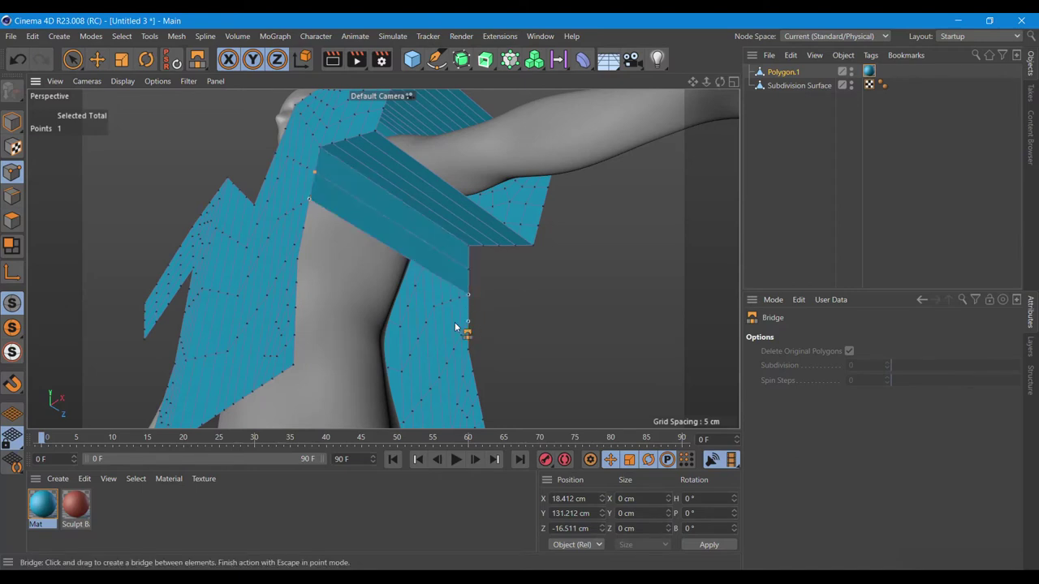
drag(469, 293, 306, 228)
drag(469, 294, 468, 321)
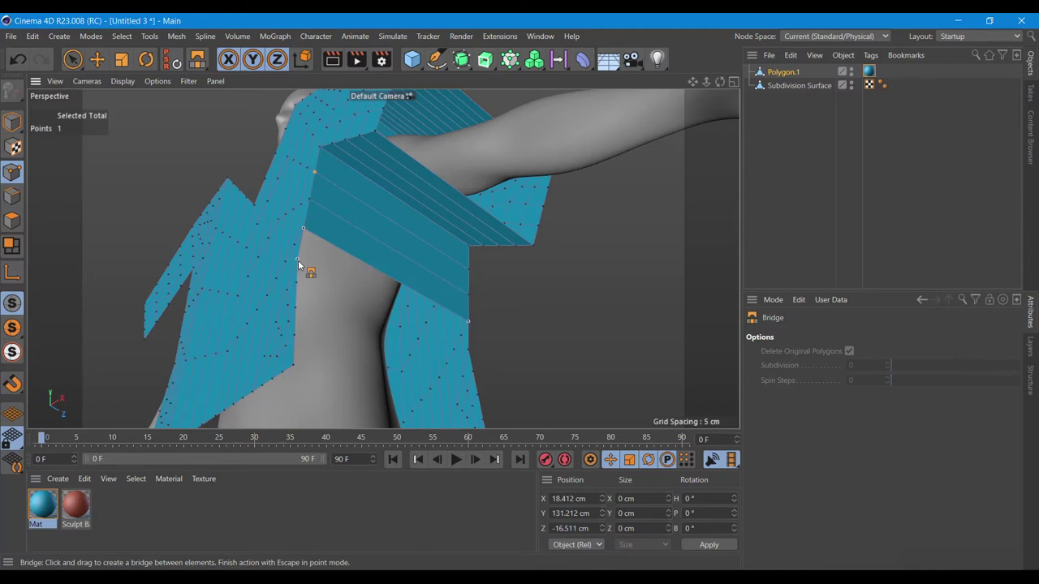
drag(298, 260, 468, 350)
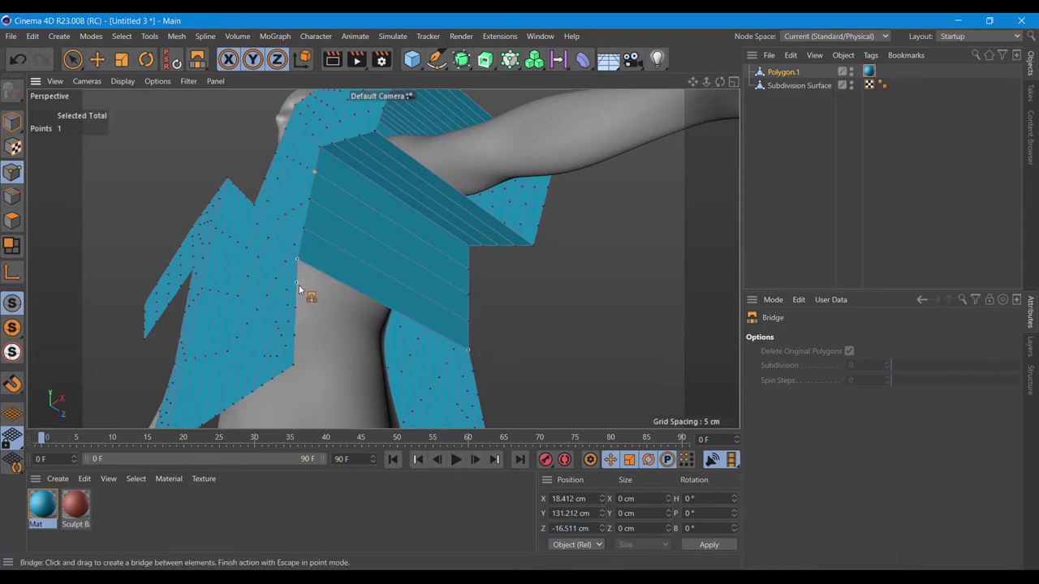
drag(297, 284, 472, 372)
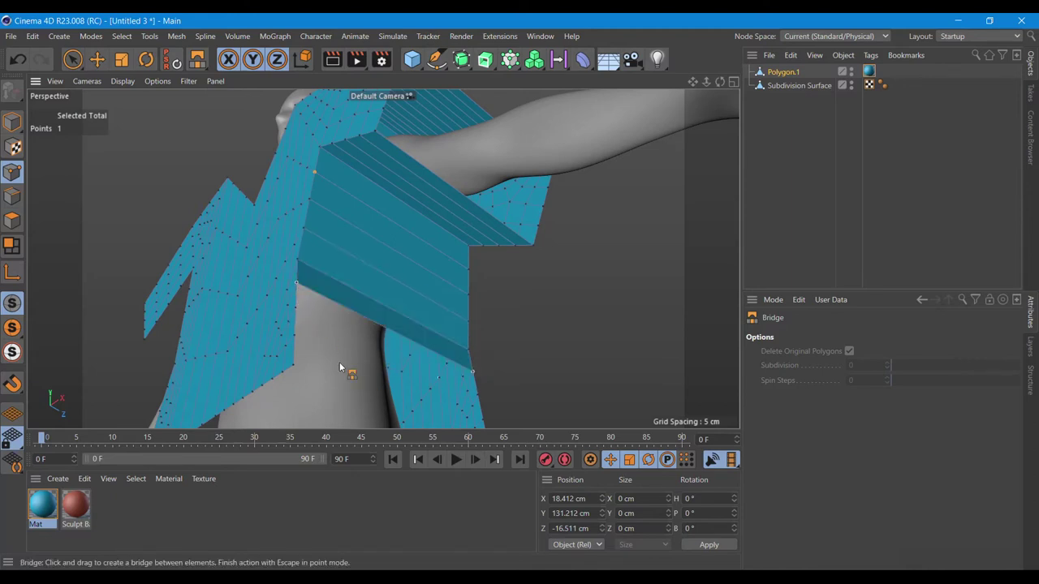
drag(296, 307, 479, 394)
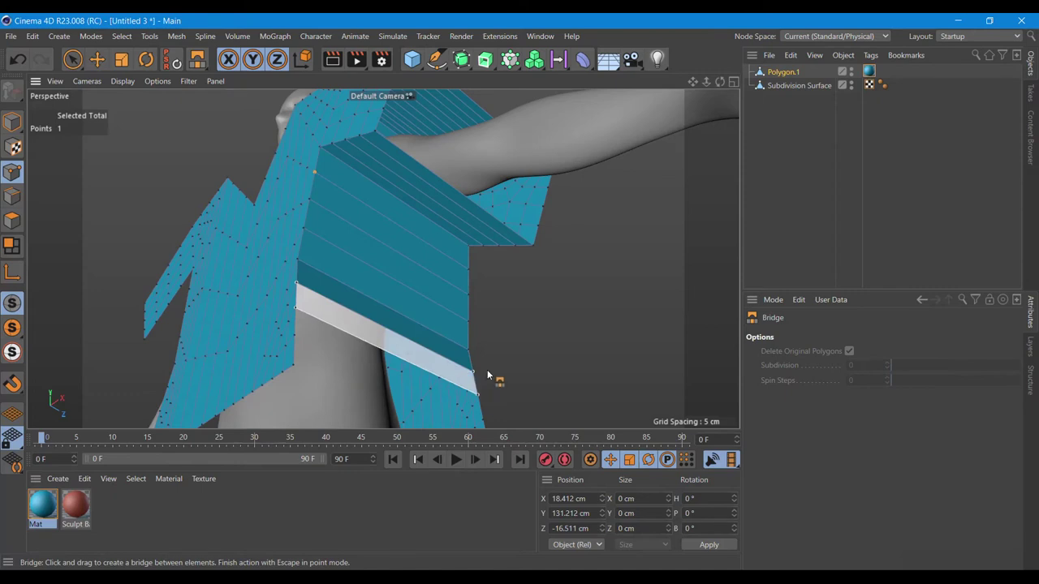
- Undo a misplaced bridge and re-bridge the lower side gap down to the flap corner
drag(690, 87, 626, 192)
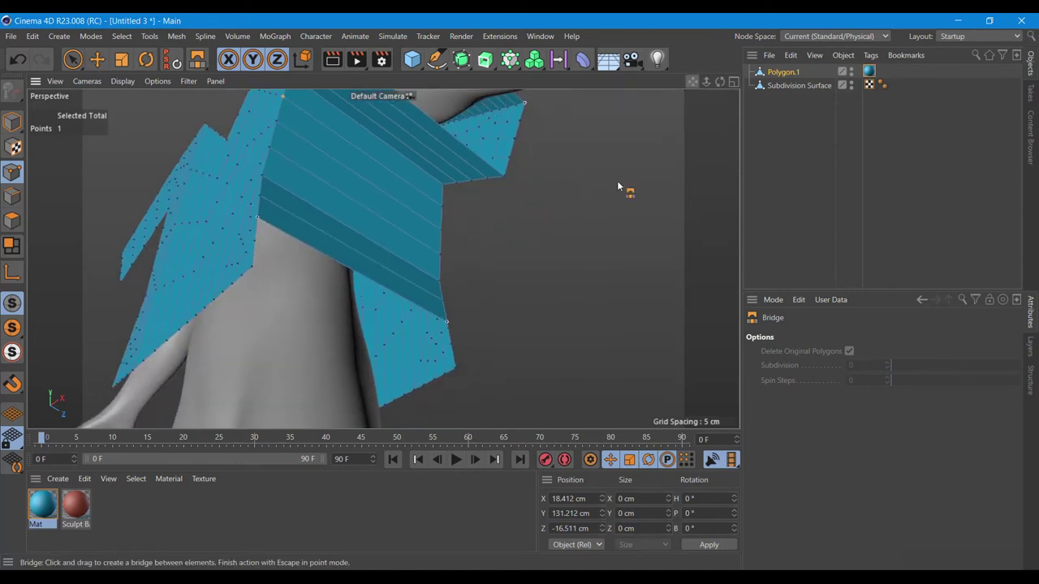
drag(254, 245, 473, 352)
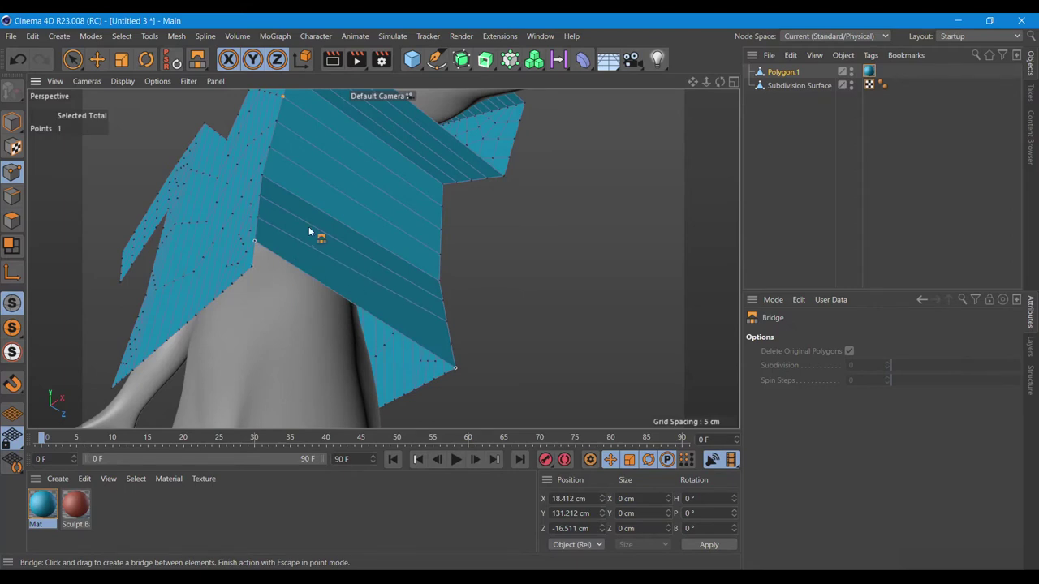
click(18, 60)
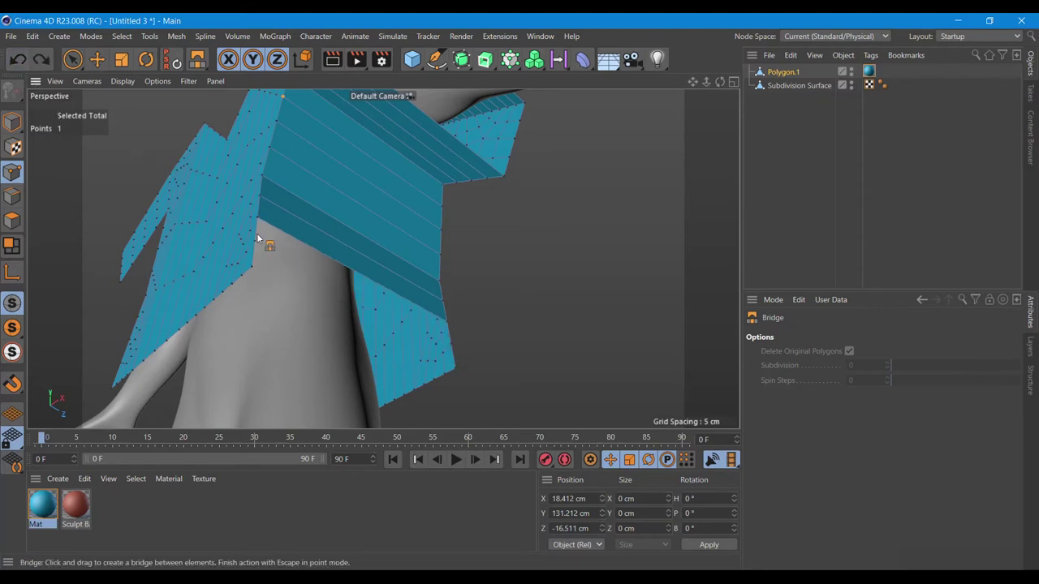
drag(372, 304, 470, 350)
drag(258, 220, 457, 336)
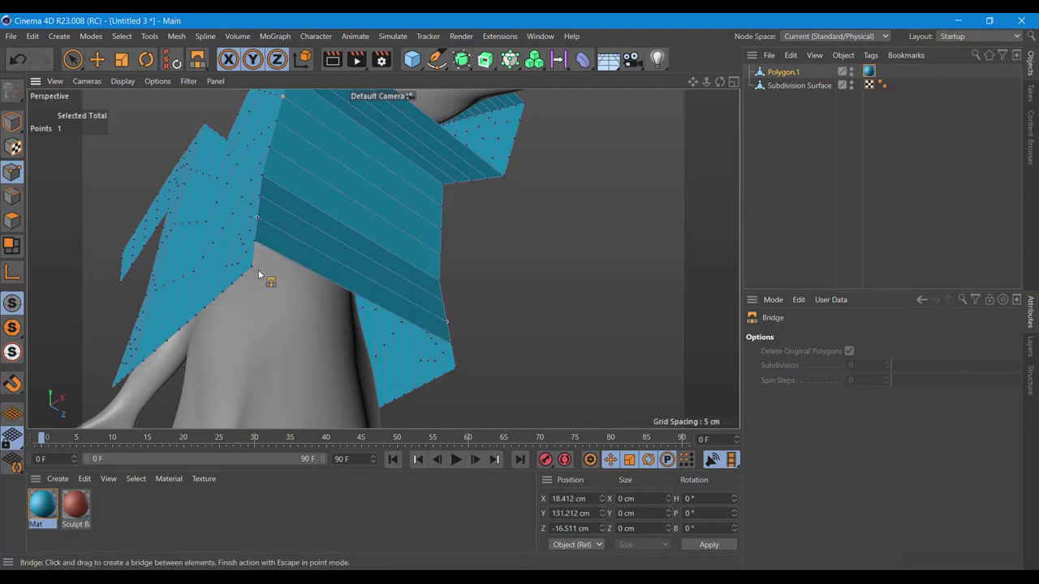
drag(251, 265, 455, 371)
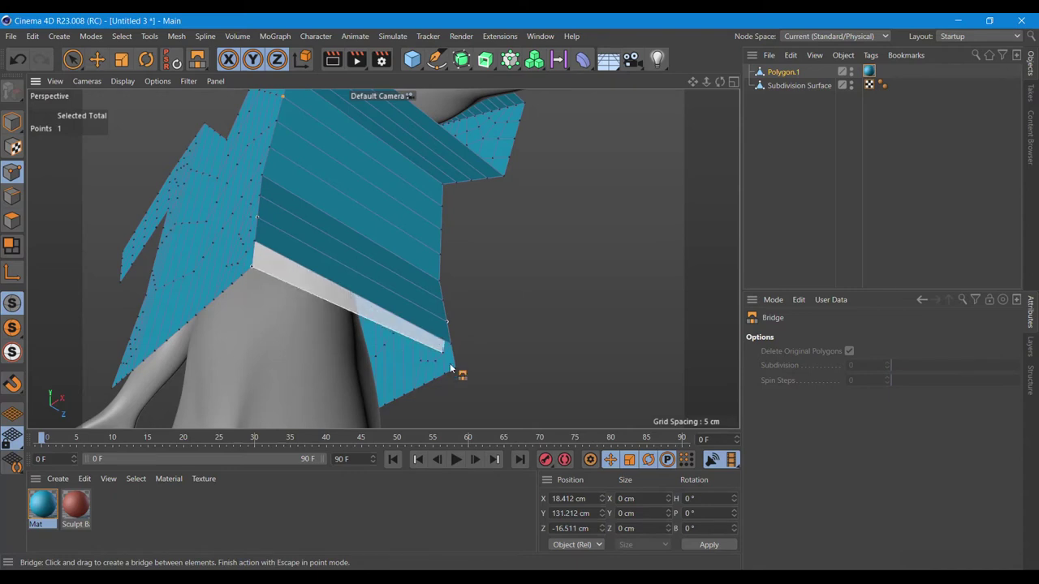
drag(455, 372, 456, 371)
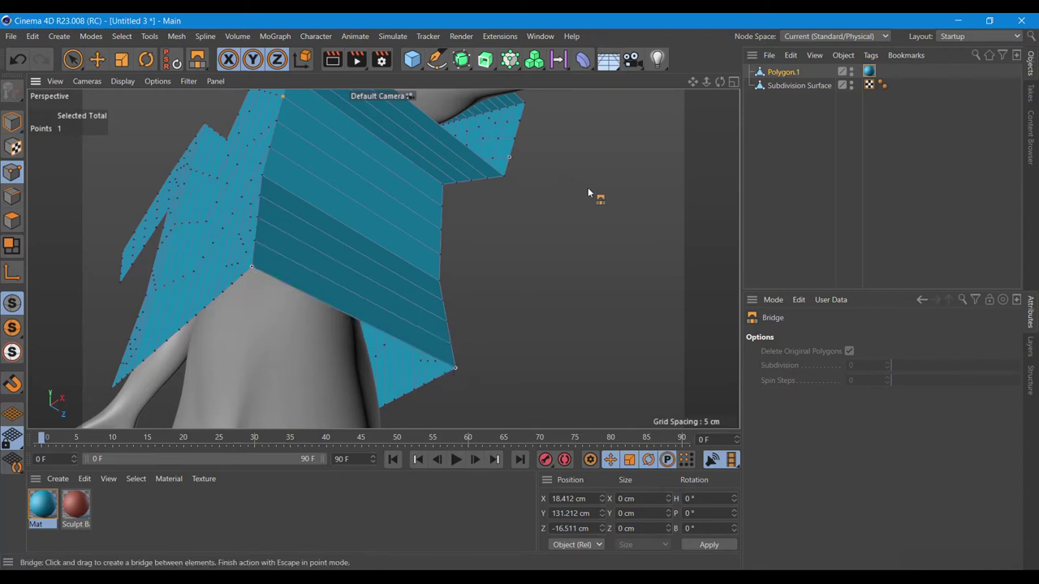
drag(719, 82, 719, 82)
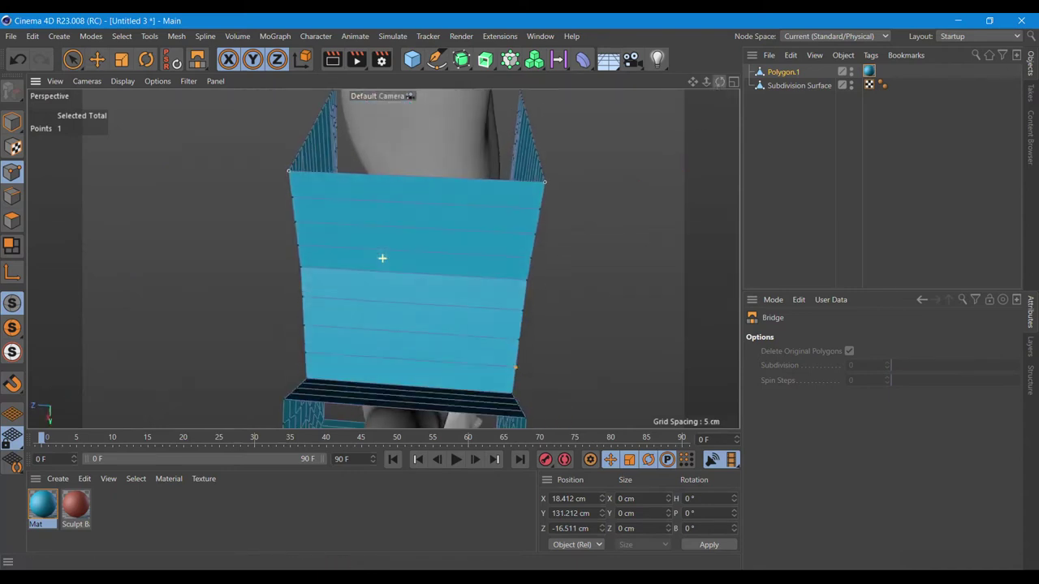
- Orbit to the left shoulder, select a shoulder edge point and start Bridge
alt+drag(383, 258, 382, 258)
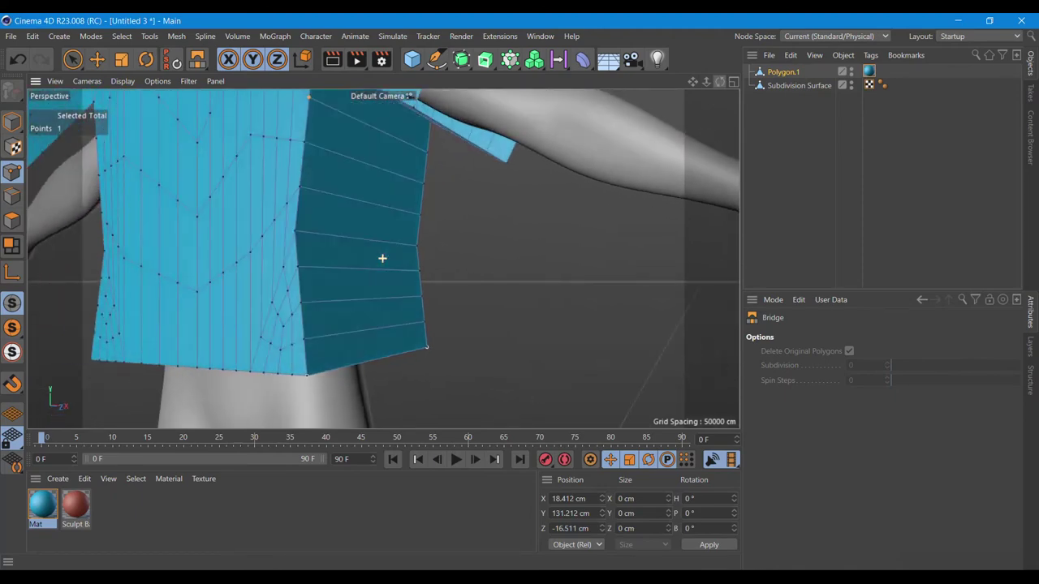
mouse_move(717, 82)
mouse_down()
mouse_move(382, 258)
mouse_move(702, 87)
mouse_up()
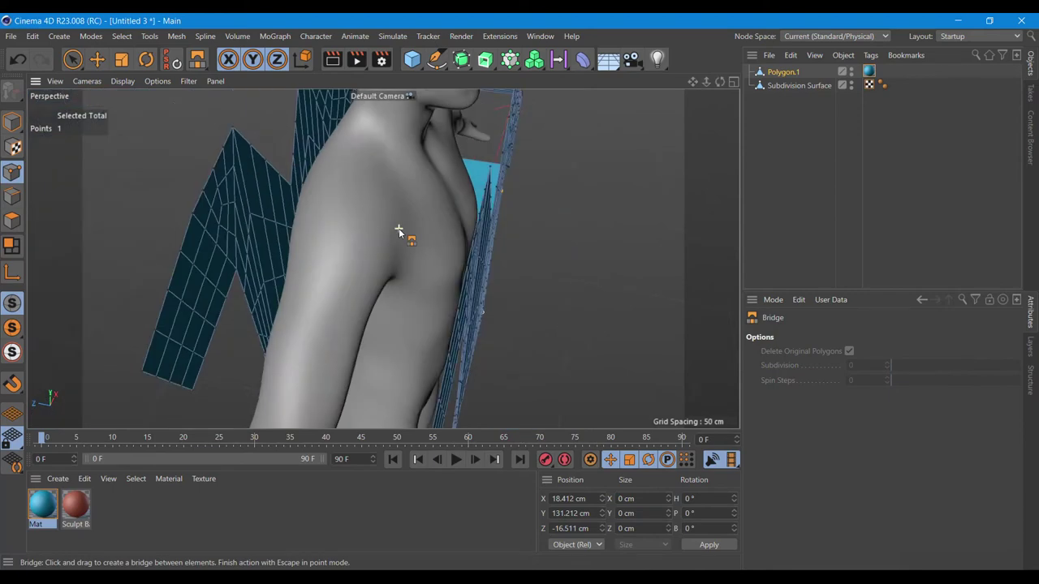
drag(718, 81, 47, 92)
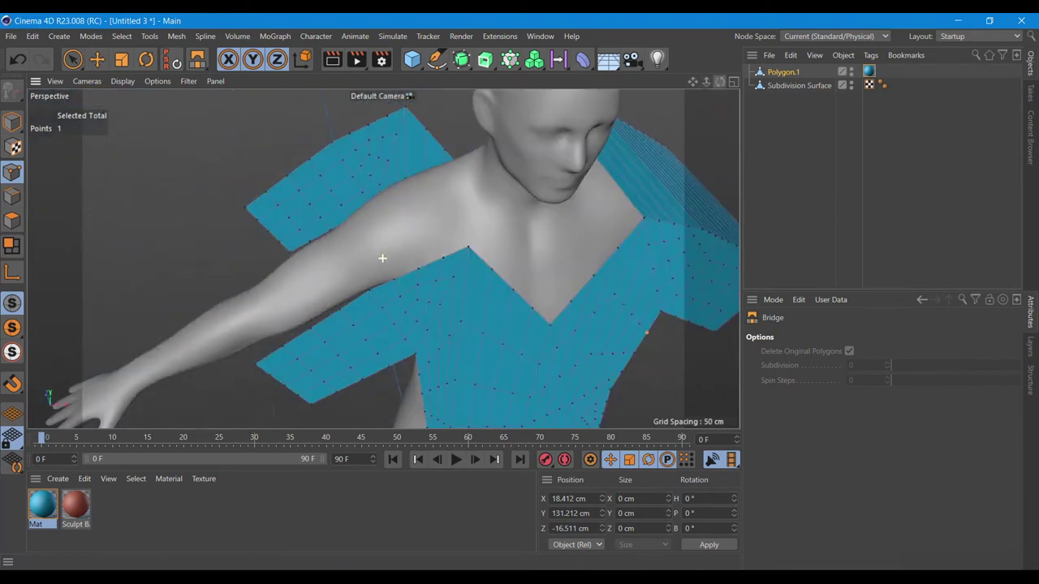
click(72, 59)
click(341, 147)
right_click(342, 147)
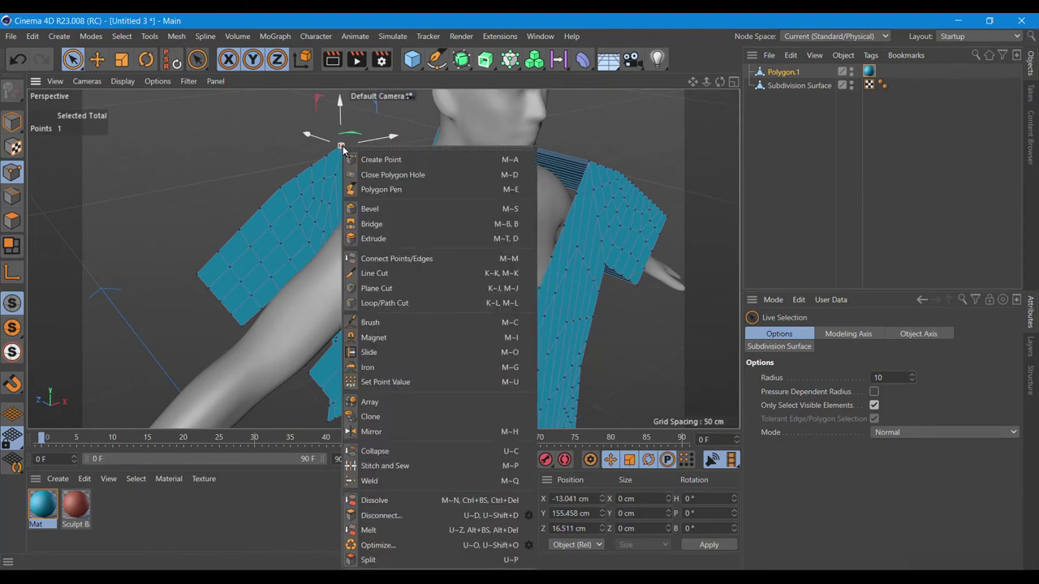
click(373, 224)
- Bridge strips across the shoulder from neck to outer edge, undoing the extra sleeve bridge
drag(481, 196, 484, 195)
drag(326, 156, 465, 213)
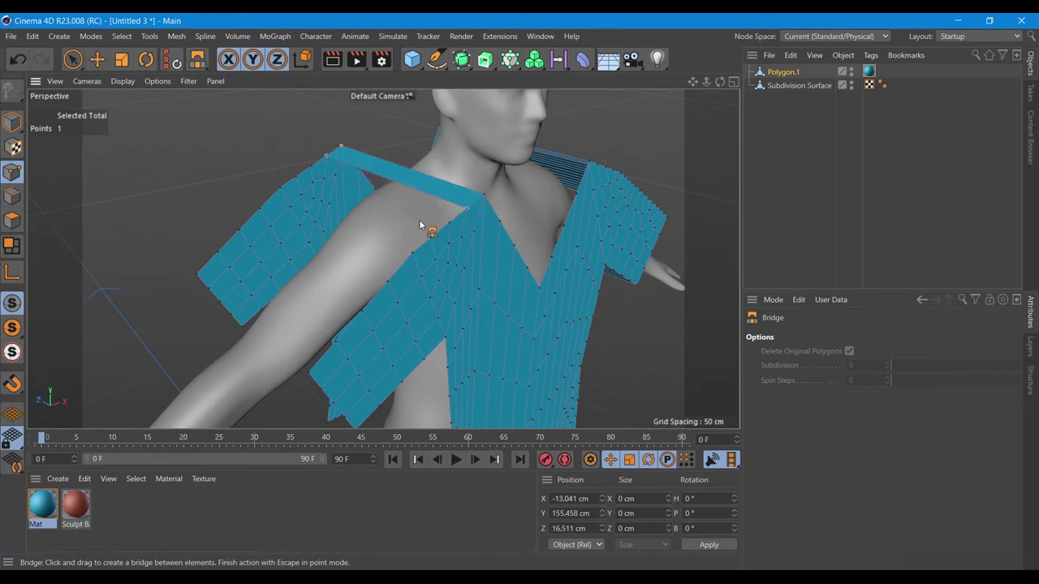
drag(312, 167, 450, 222)
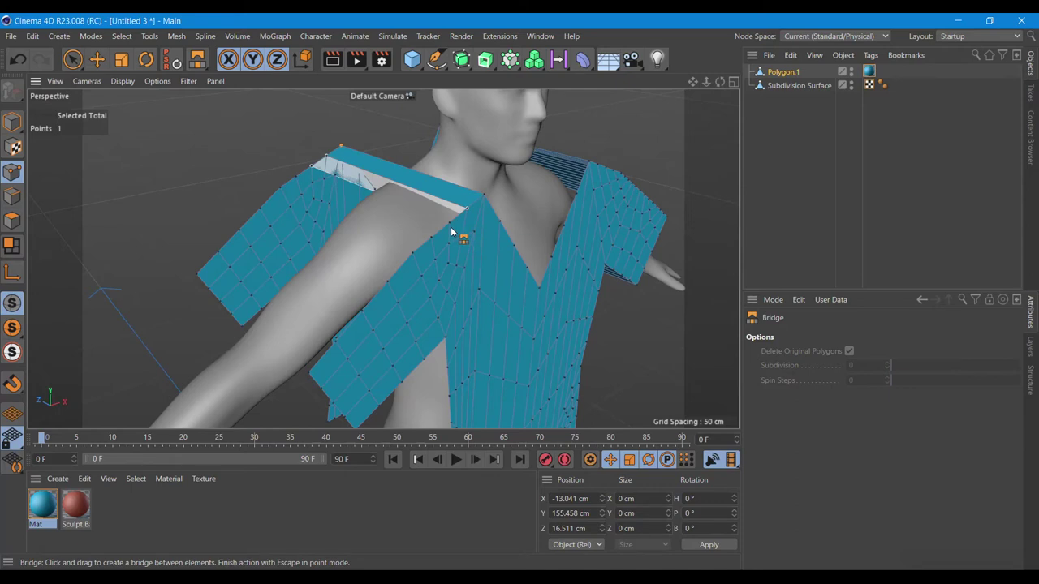
drag(296, 178, 431, 238)
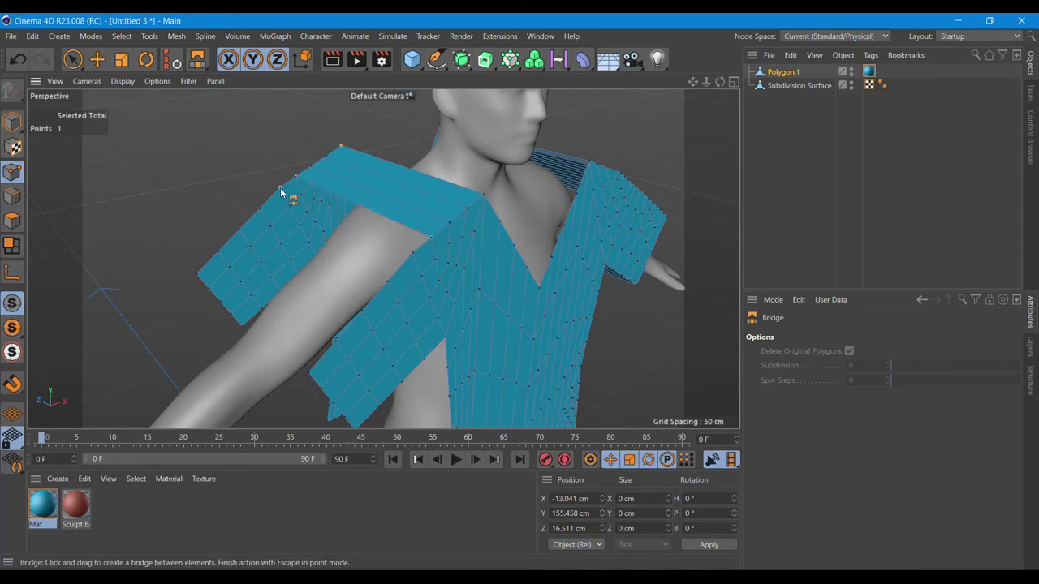
drag(280, 191, 413, 252)
mouse_move(260, 211)
mouse_down()
mouse_move(390, 282)
mouse_move(357, 283)
mouse_up()
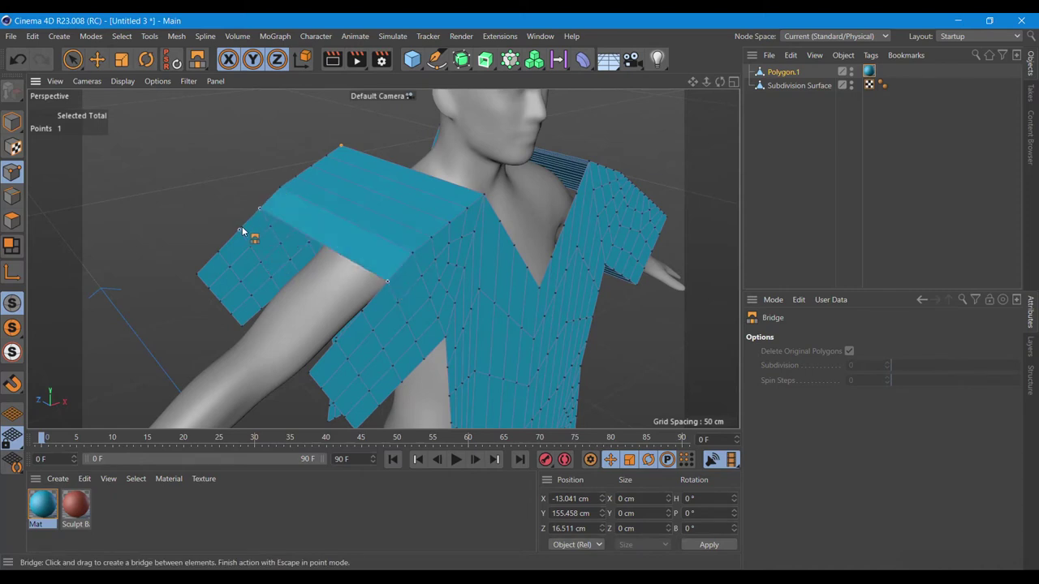
drag(240, 230, 361, 311)
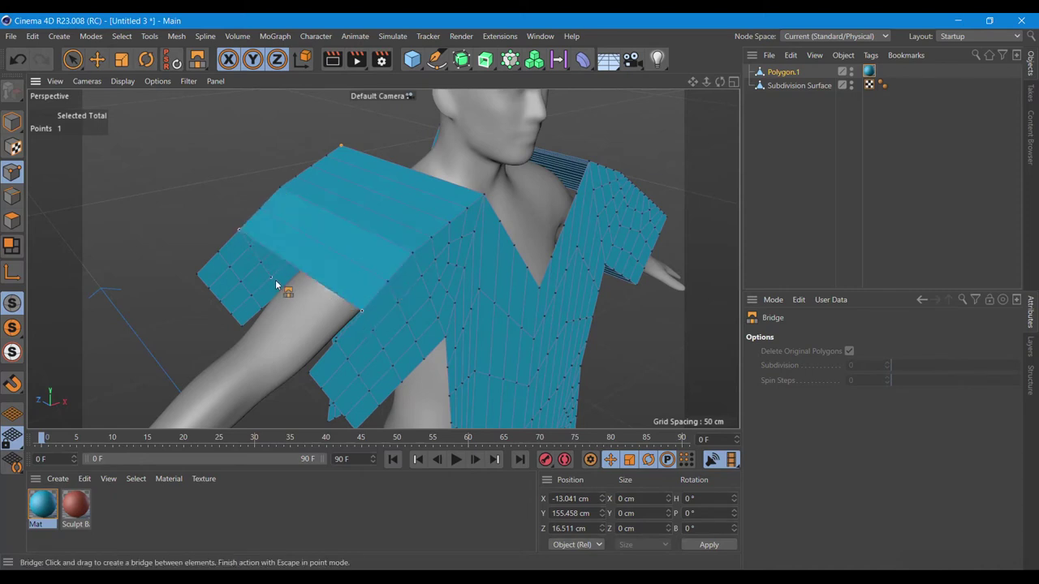
drag(217, 253, 329, 341)
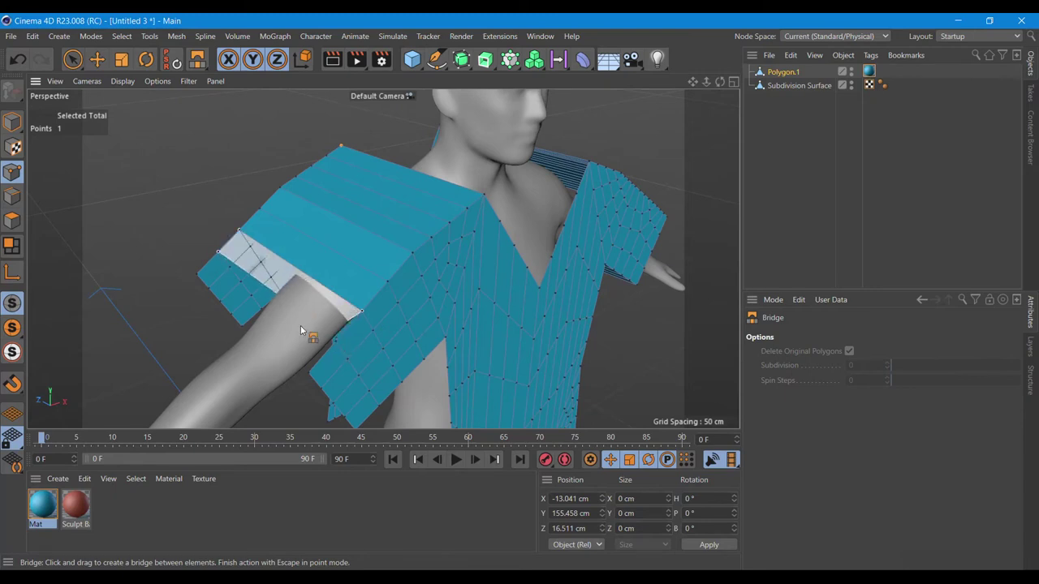
drag(325, 334, 323, 331)
click(18, 65)
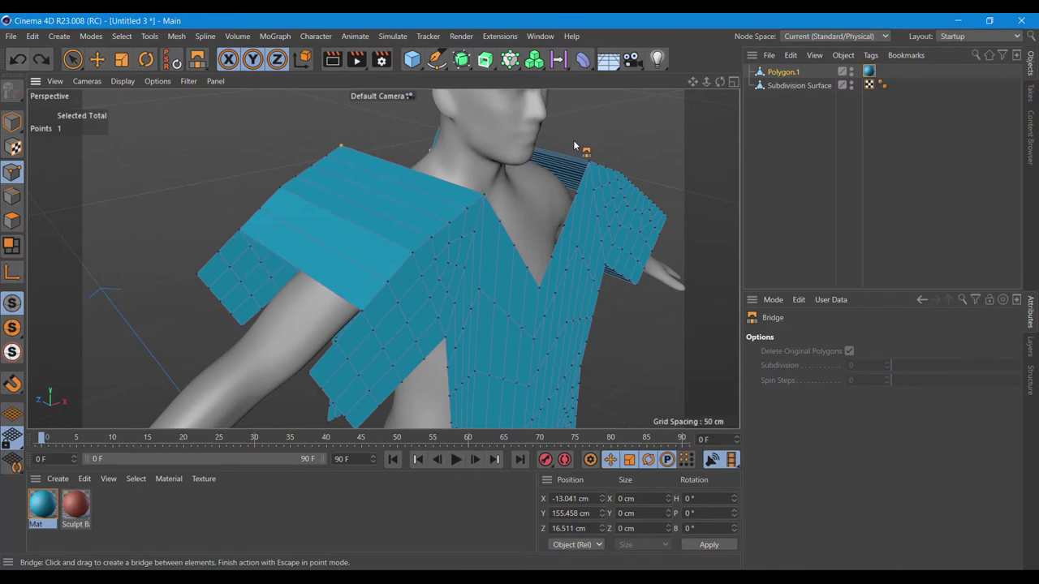
alt+drag(627, 180, 640, 206)
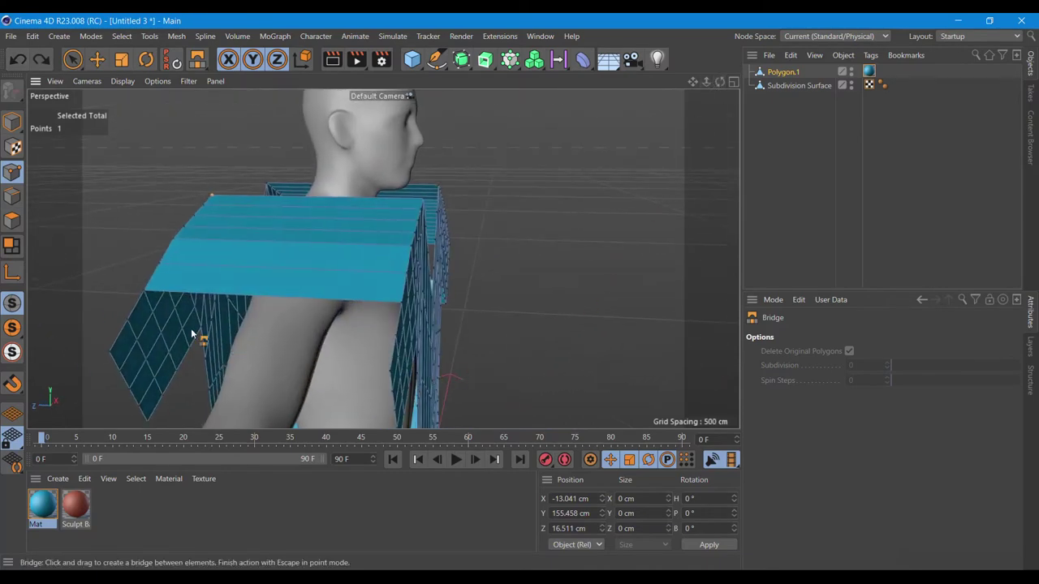
- Bridge the sleeve edge to the shoulder band edge, filling the gap between them
mouse_move(127, 323)
mouse_down()
mouse_move(350, 357)
mouse_move(398, 338)
mouse_up()
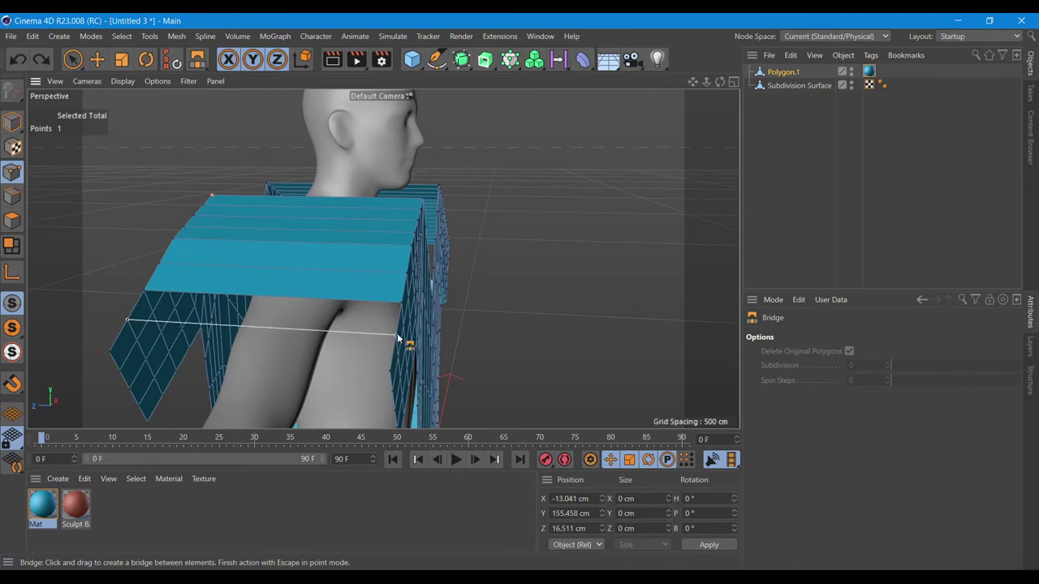
mouse_move(402, 306)
mouse_down()
mouse_move(135, 349)
mouse_move(384, 371)
mouse_up()
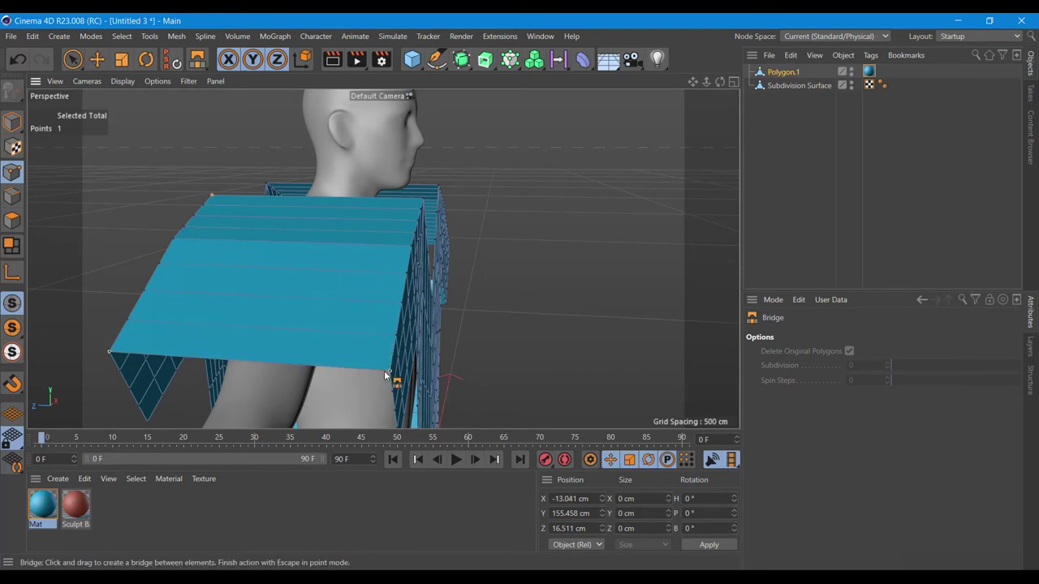
mouse_move(689, 143)
alt+mouse_down()
mouse_move(707, 120)
mouse_move(2, 554)
alt+mouse_up()
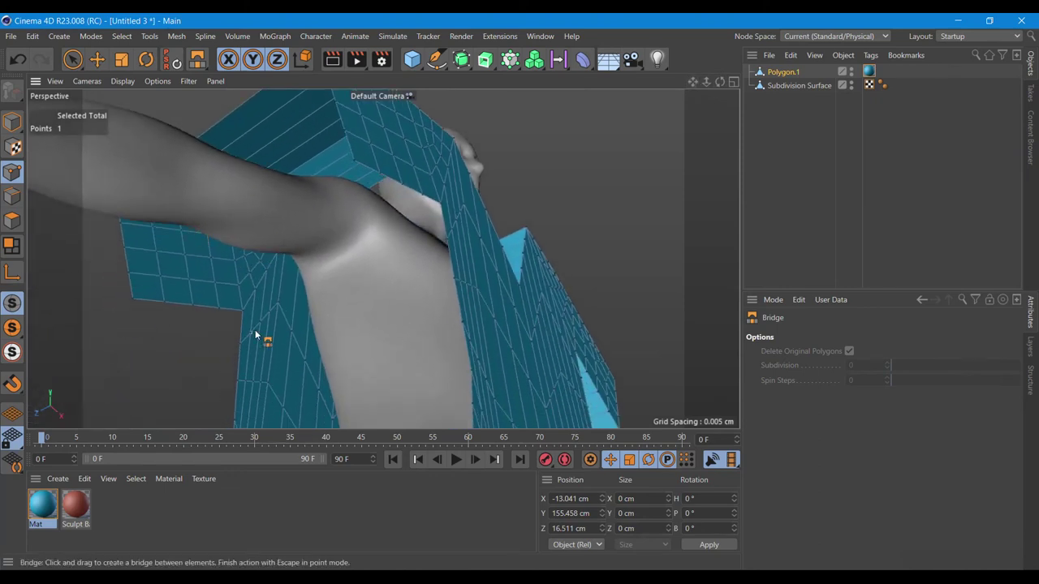
click(72, 60)
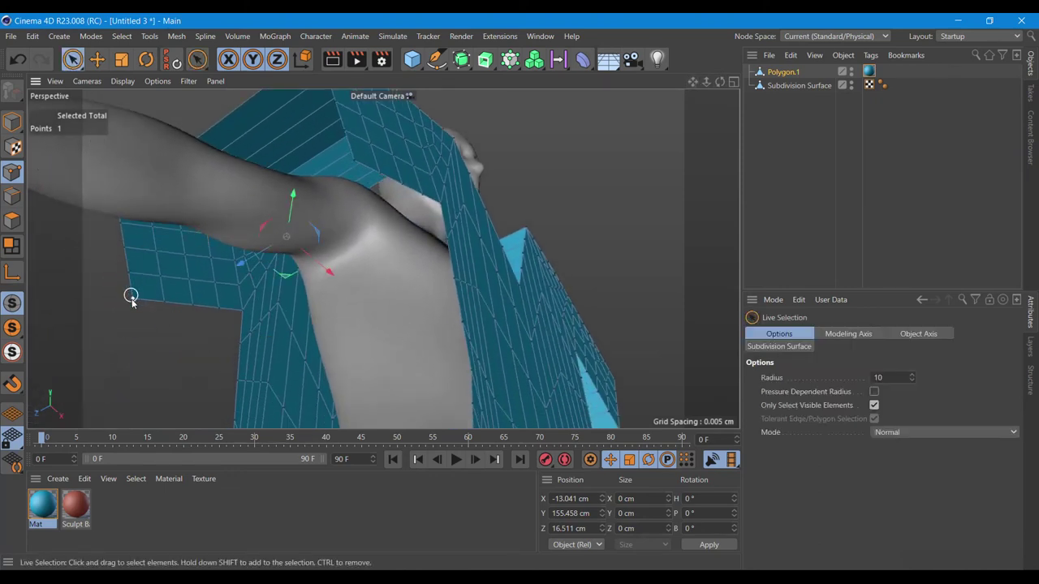
- Bridge a band of polygons from the sleeve's underside edge to the back panel
click(132, 297)
right_click(131, 299)
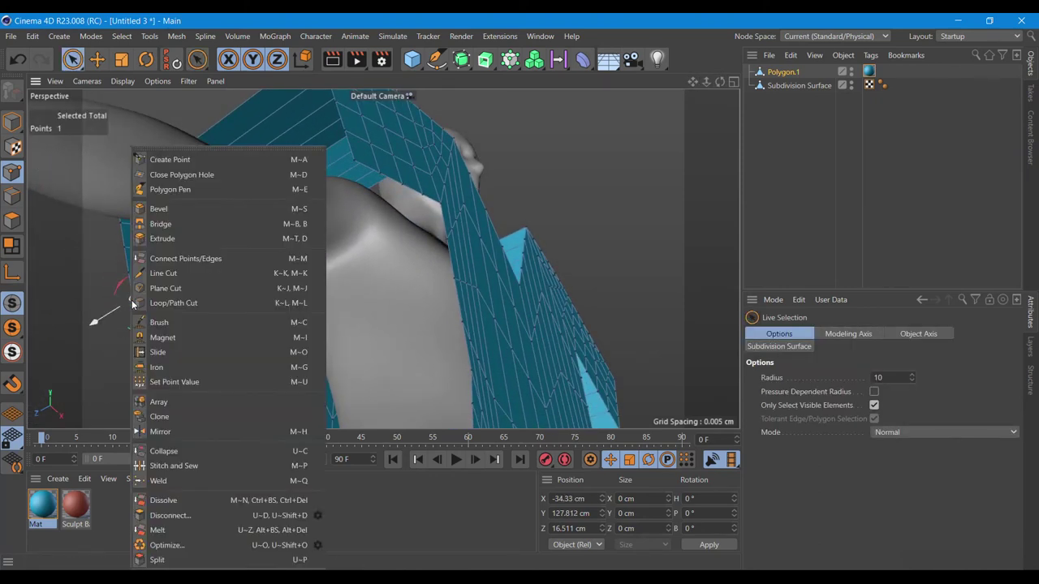
click(163, 225)
drag(133, 299, 345, 164)
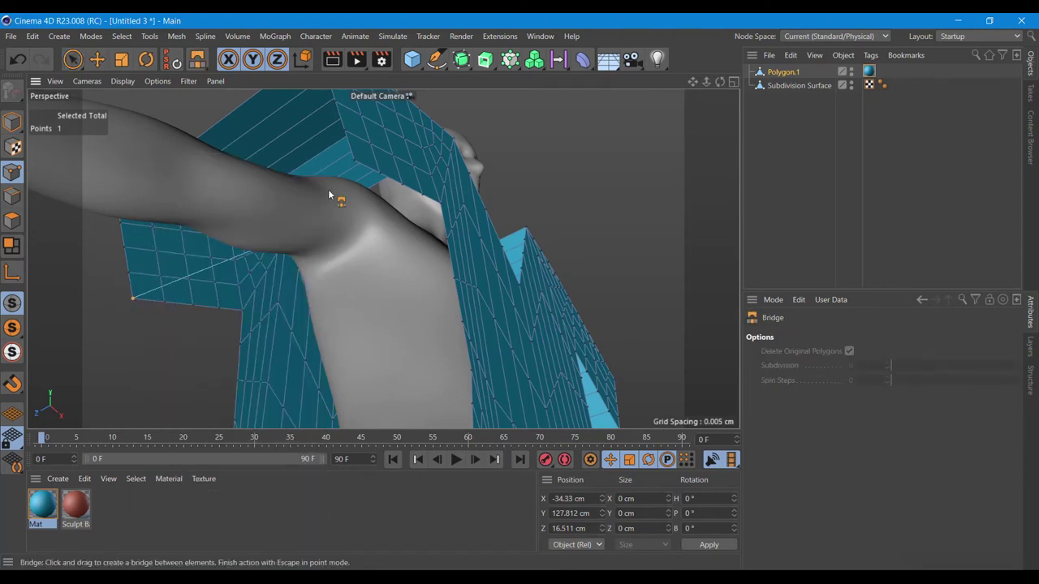
drag(163, 301, 378, 172)
drag(202, 304, 401, 185)
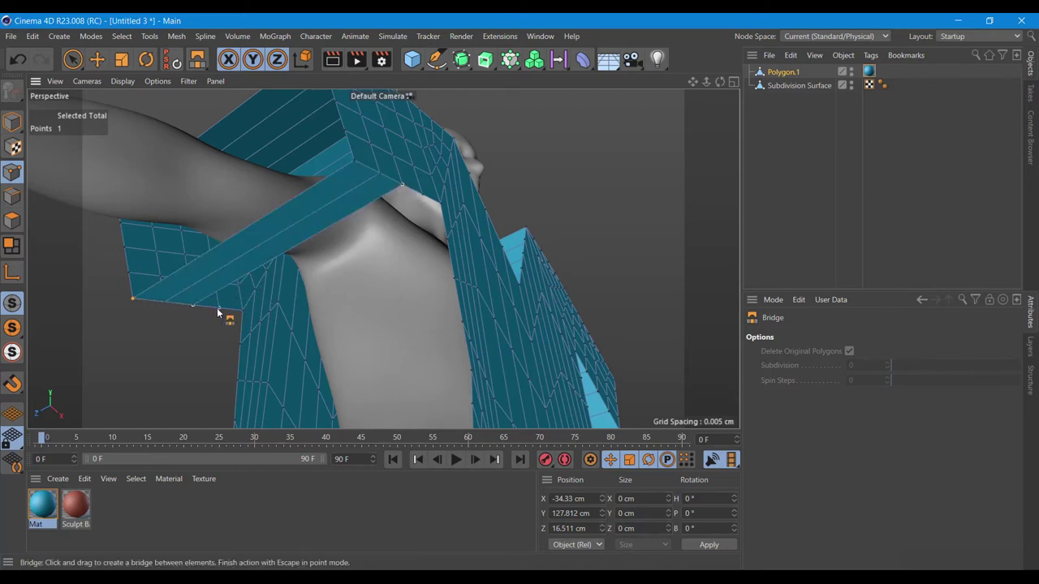
drag(218, 312, 422, 193)
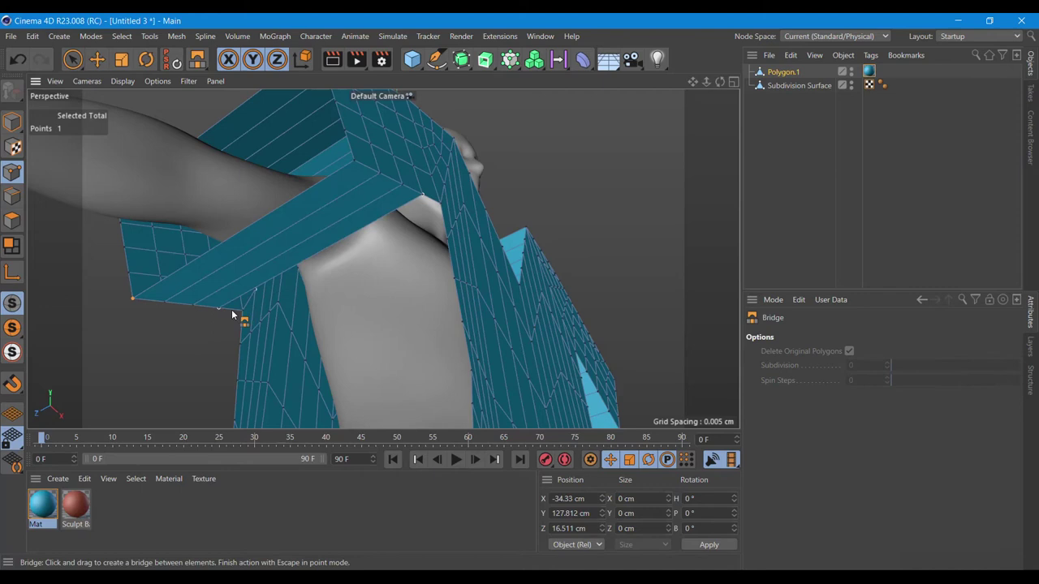
drag(244, 312, 438, 206)
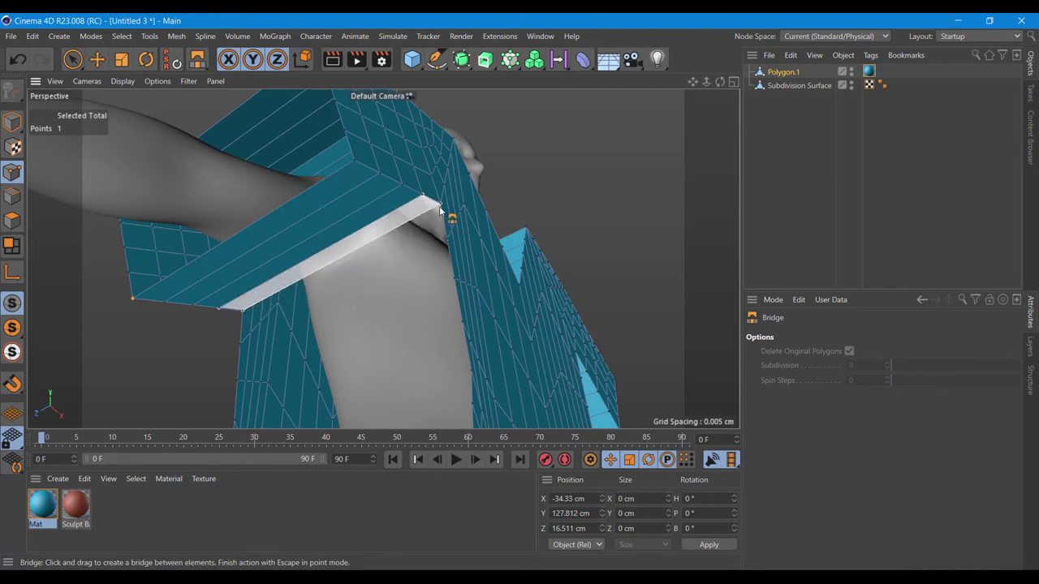
drag(240, 345, 449, 239)
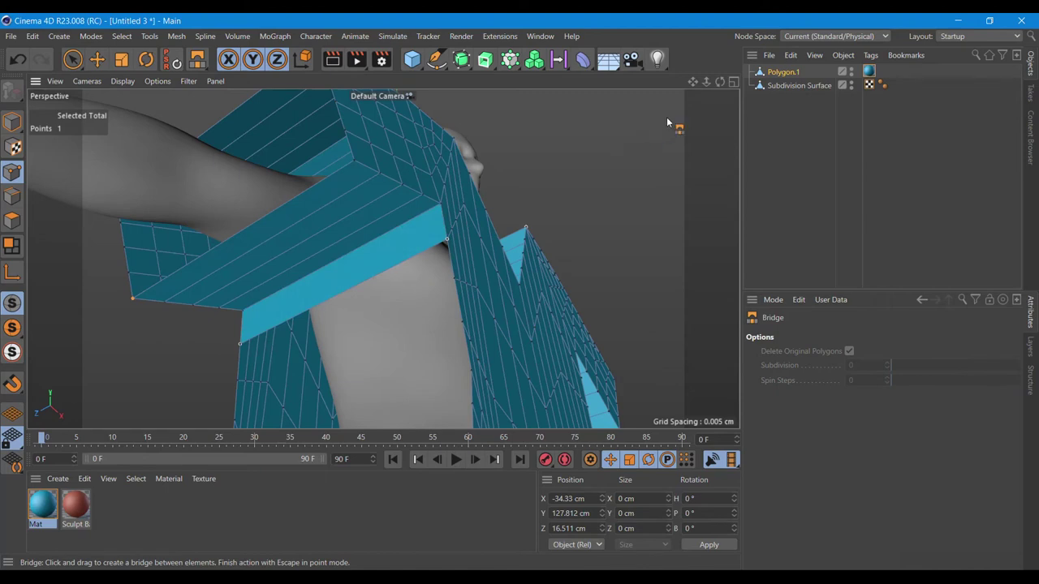
- Bridge the remaining vertex pairs down the side gap until it is closed
drag(692, 81, 676, 231)
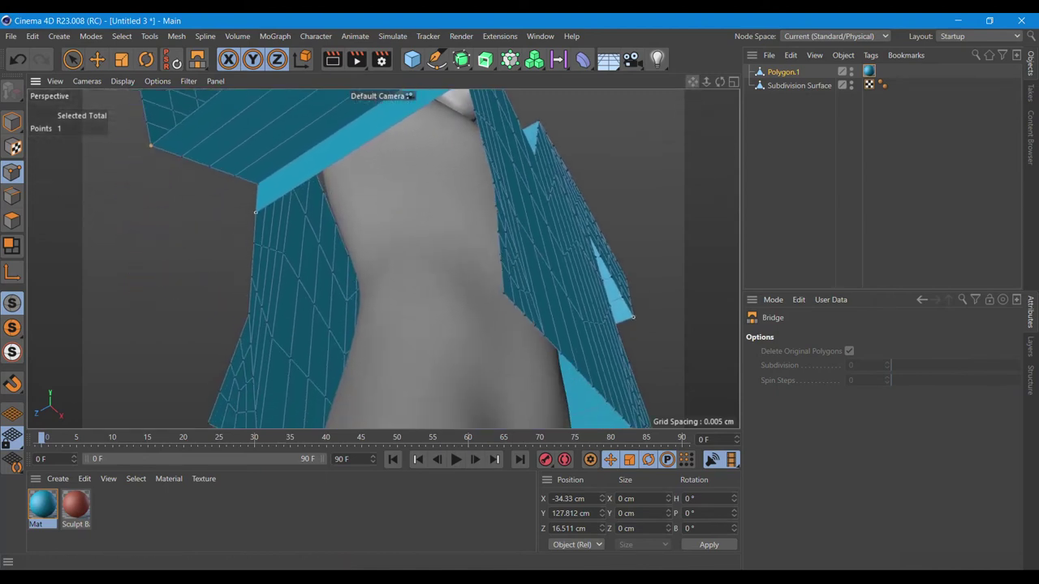
drag(253, 247, 473, 115)
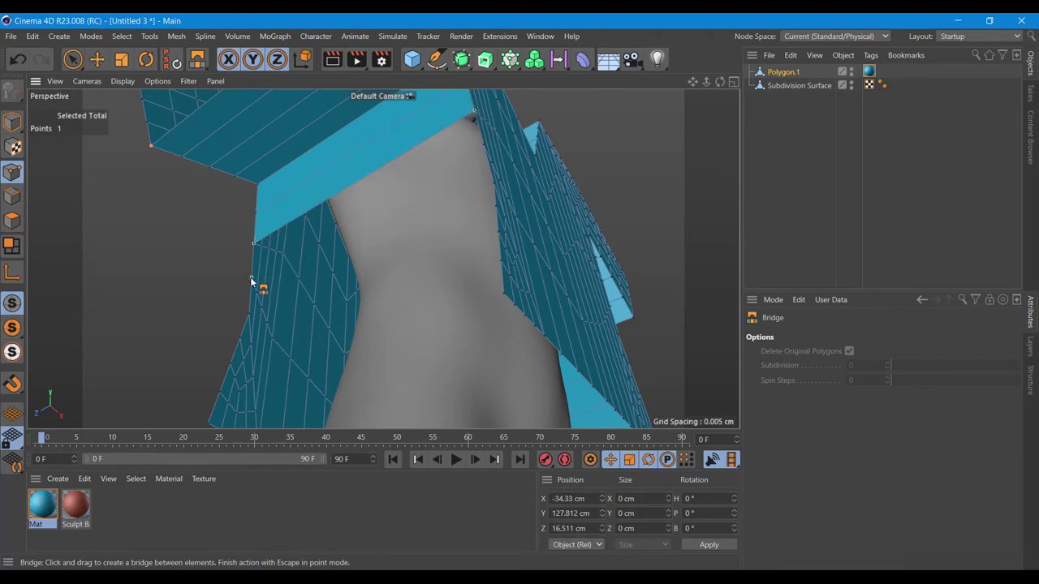
drag(251, 277, 486, 149)
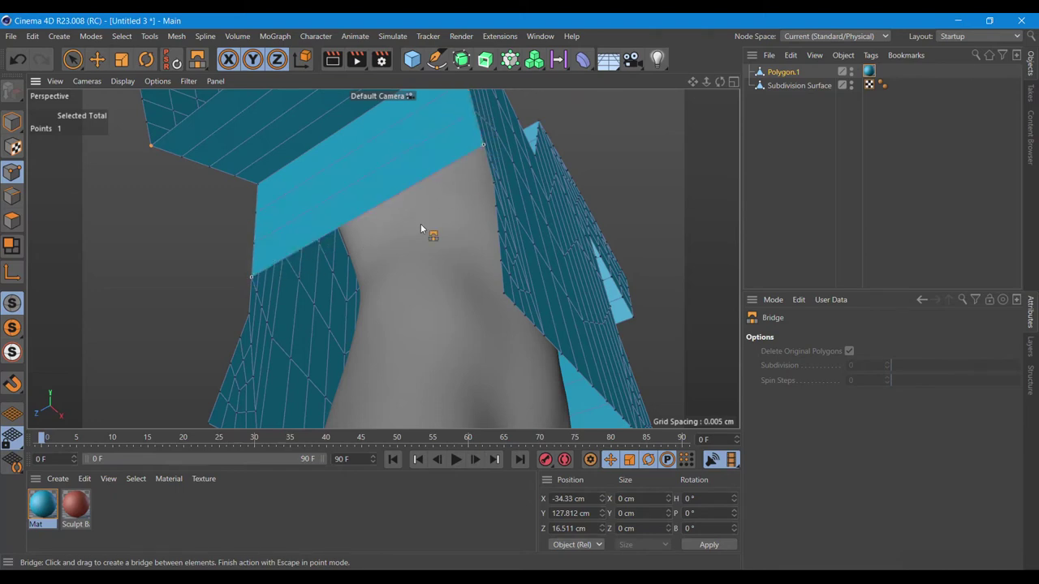
drag(250, 315, 495, 186)
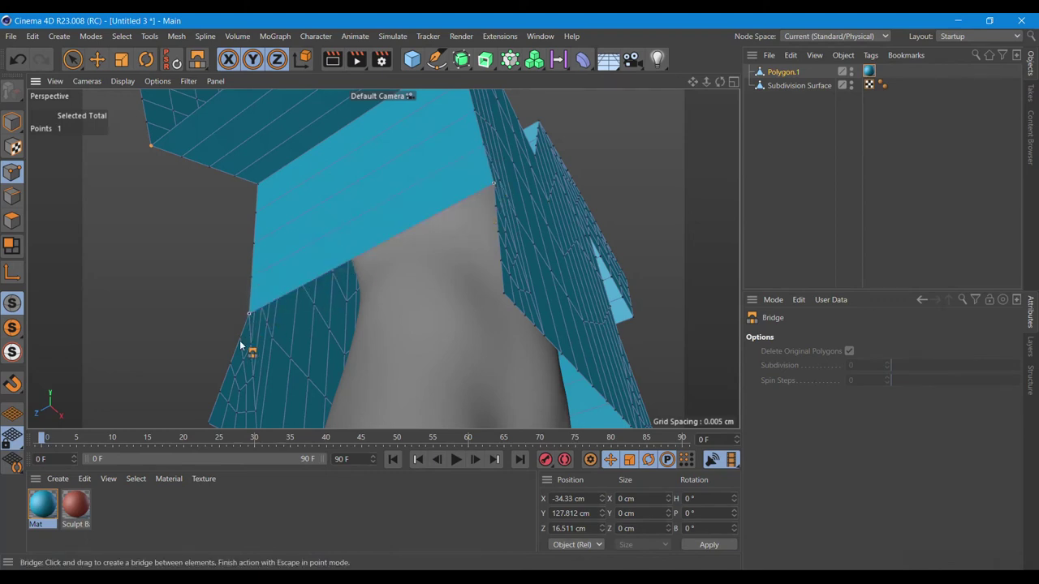
drag(241, 339, 495, 207)
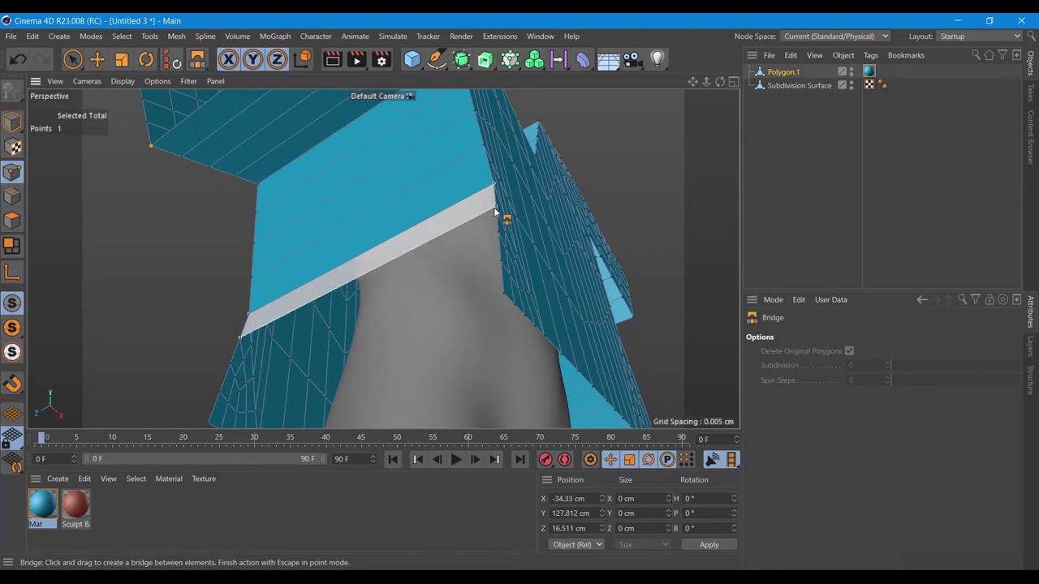
drag(231, 365, 498, 234)
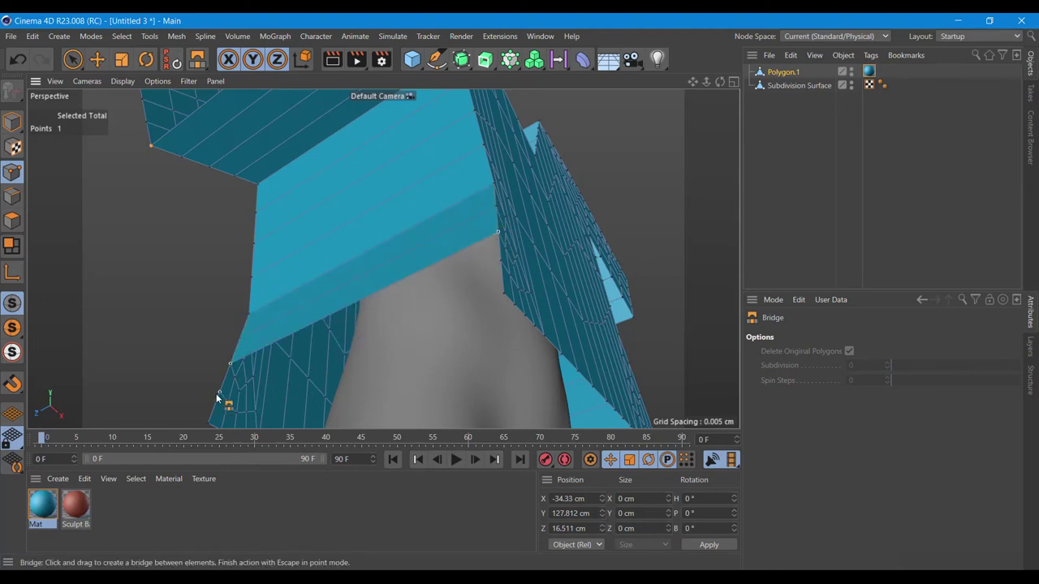
drag(227, 395, 500, 261)
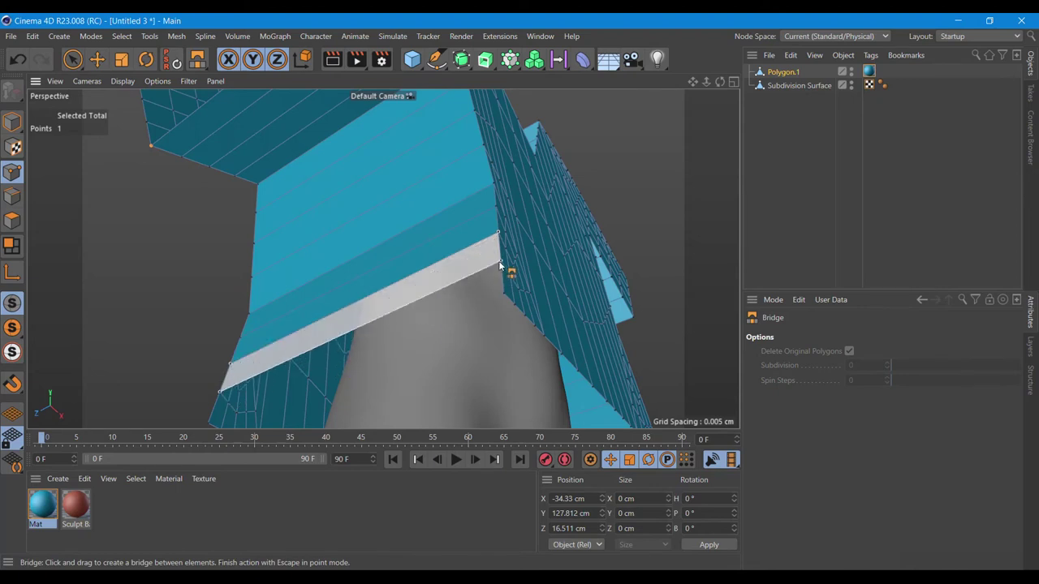
drag(208, 423, 503, 294)
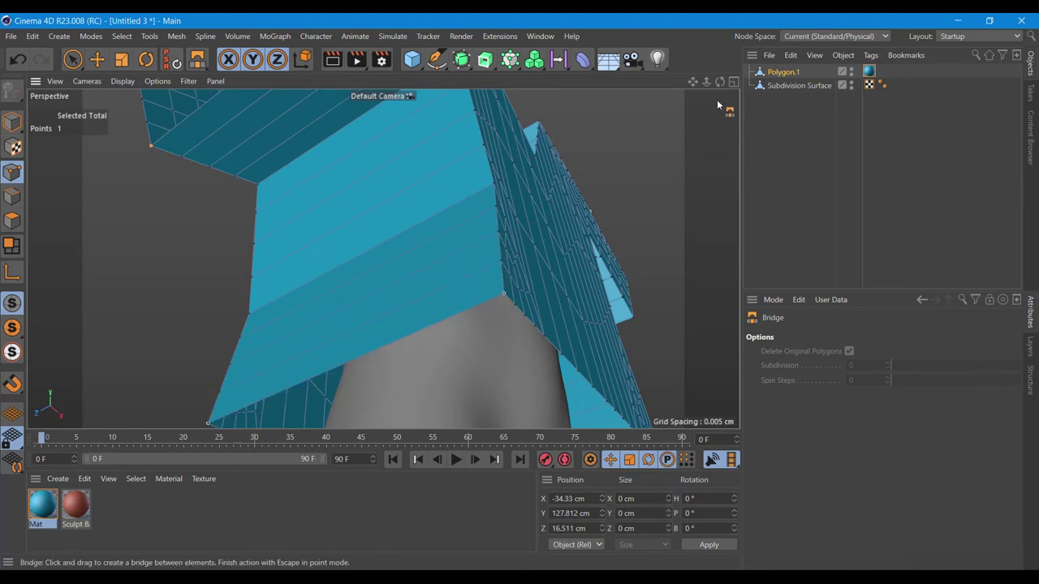
- Frame the shirt and figure in Model mode and select the body's Subdivision Surface
drag(719, 81, 118, 154)
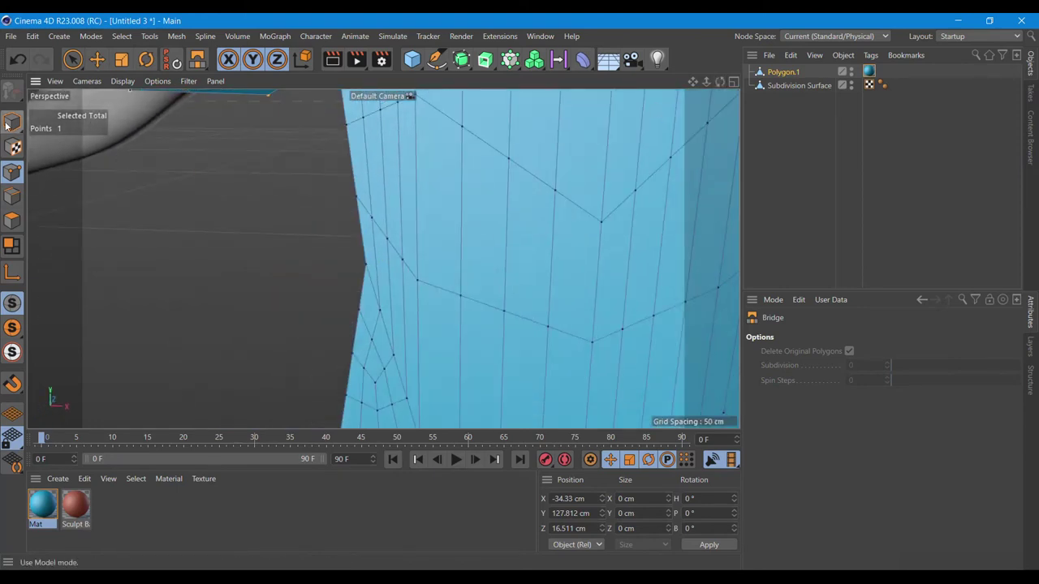
click(12, 122)
key(h)
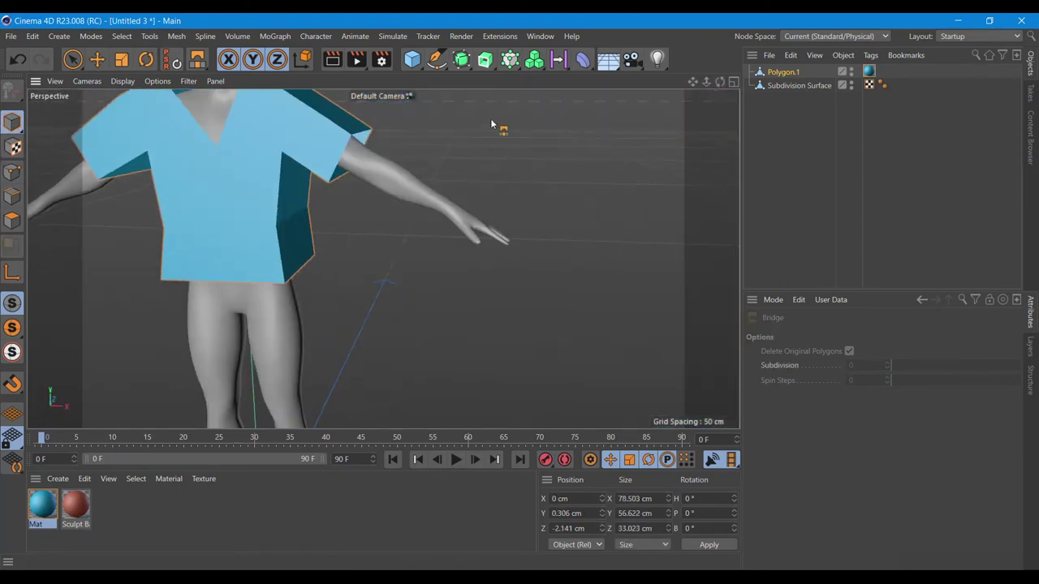
mouse_move(718, 81)
mouse_down()
mouse_move(665, 89)
mouse_move(754, 130)
mouse_up()
alt+drag(383, 258, 532, 192)
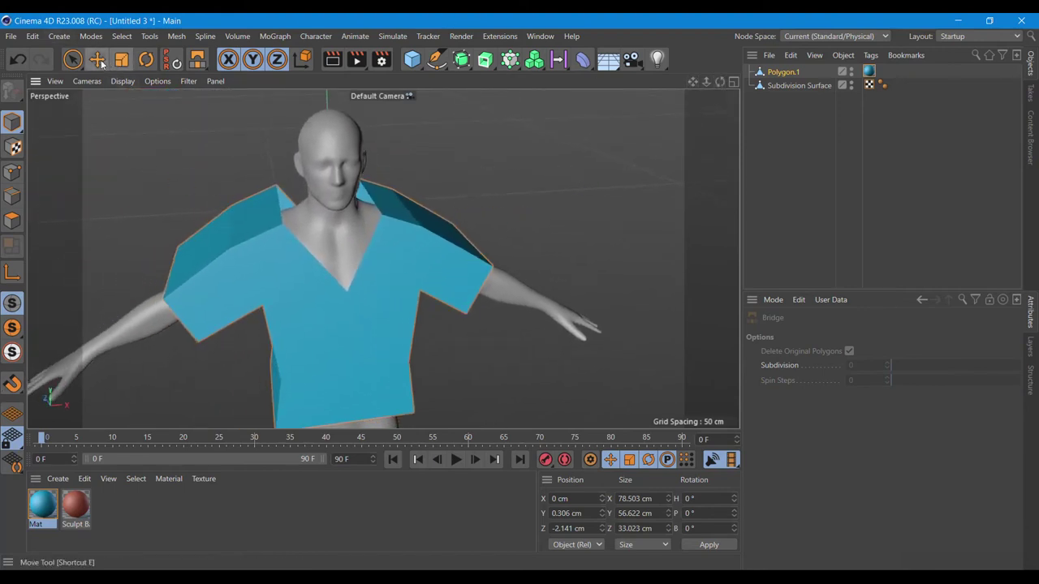
click(96, 60)
click(777, 86)
right_click(777, 87)
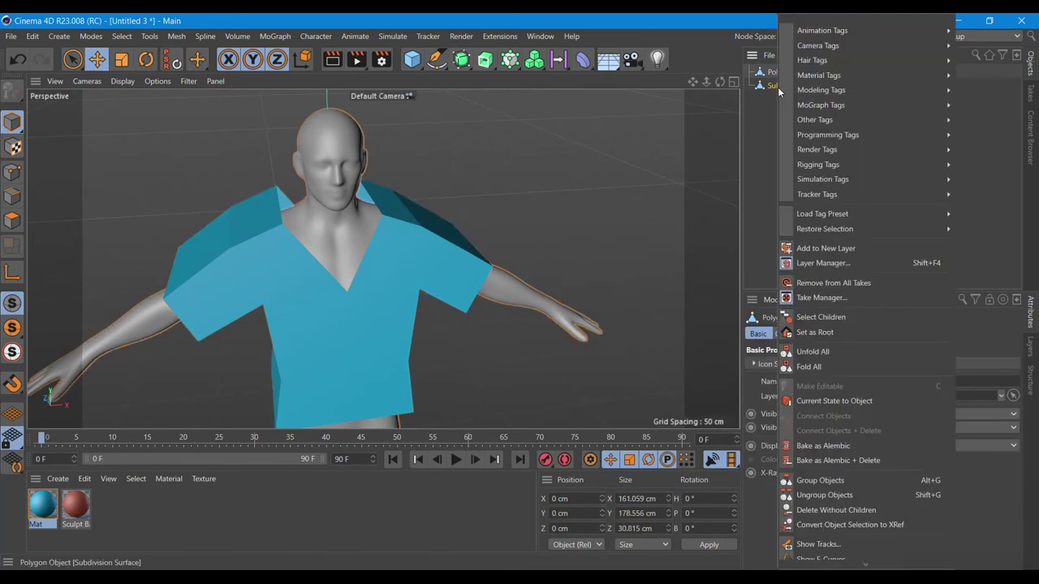
mouse_move(821, 180)
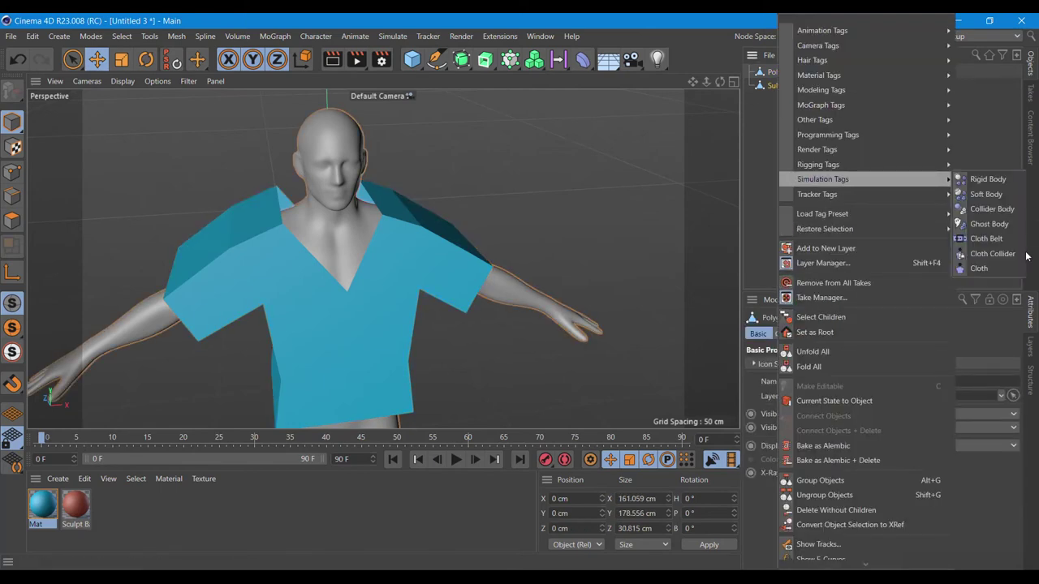
- Tag Subdivision Surface with Cloth Collider and Polygon.1 with a Cloth tag
click(992, 253)
click(790, 72)
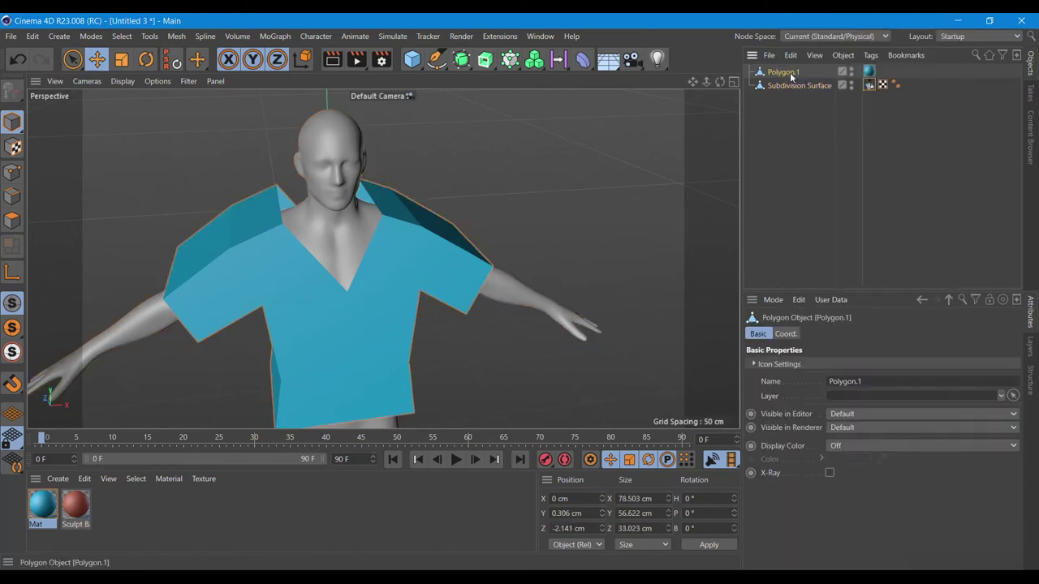
right_click(790, 73)
mouse_move(836, 180)
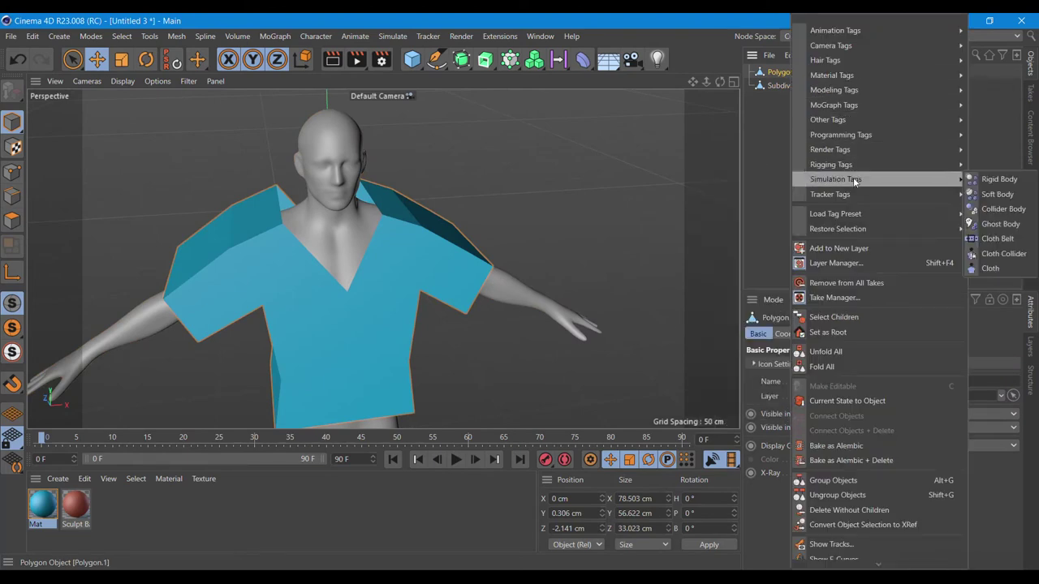
click(992, 269)
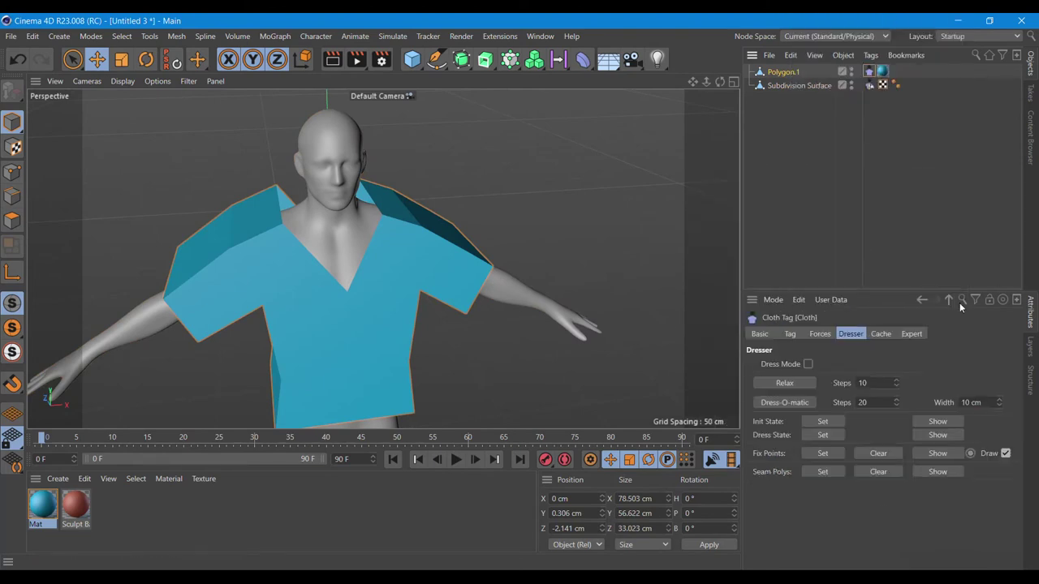
click(12, 220)
- Paint-select the shoulder-top strips and the sleeve's front strips in Polygons mode
drag(720, 82, 44, 117)
click(71, 61)
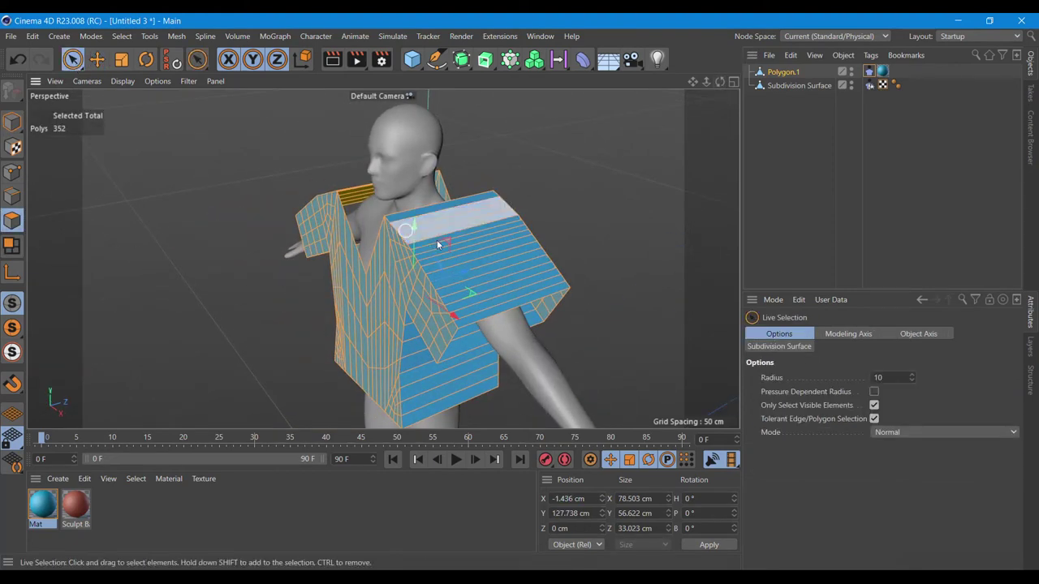
click(600, 183)
click(412, 215)
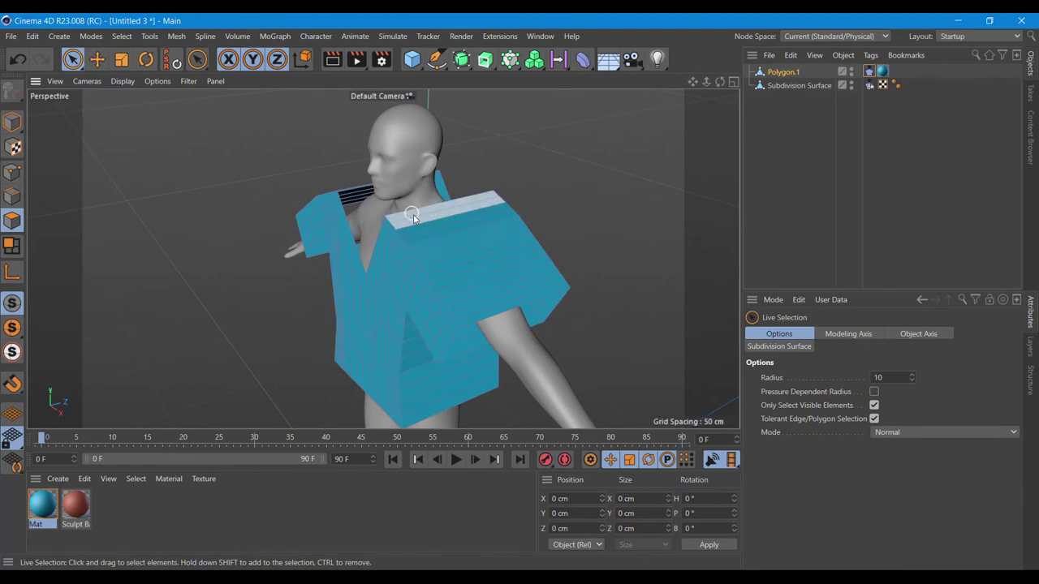
drag(414, 218, 474, 313)
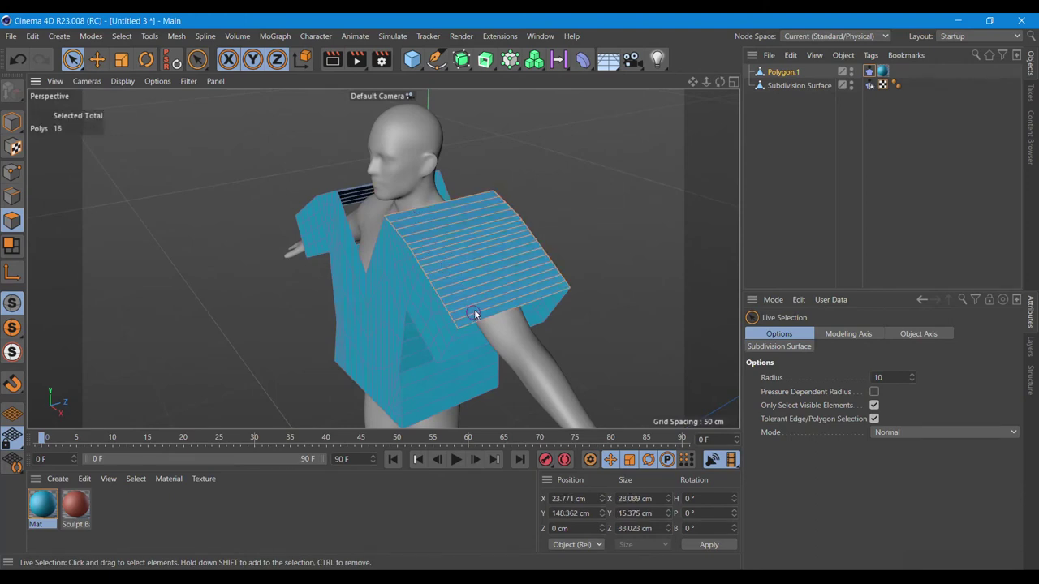
drag(721, 85, 546, 279)
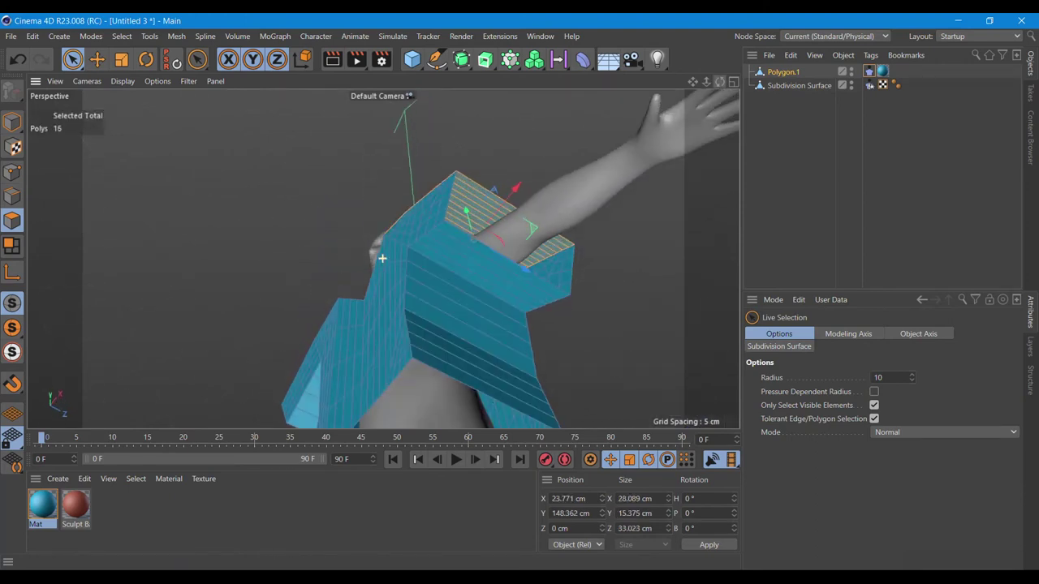
drag(511, 276, 455, 378)
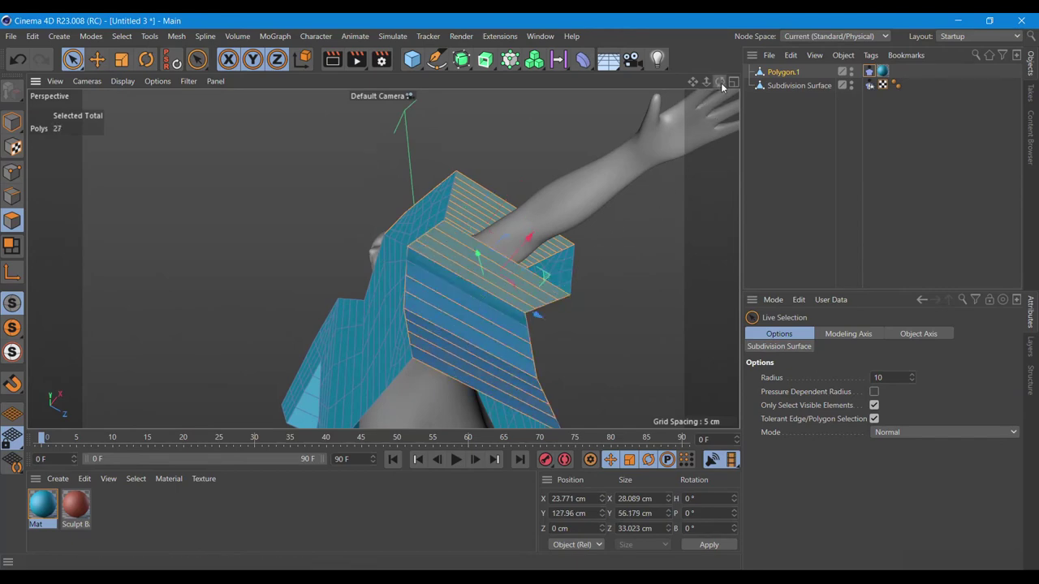
- Add the sleeve's back strips for 47 polygons total, then open the Cloth tag
drag(720, 83, 717, 90)
drag(241, 236, 228, 320)
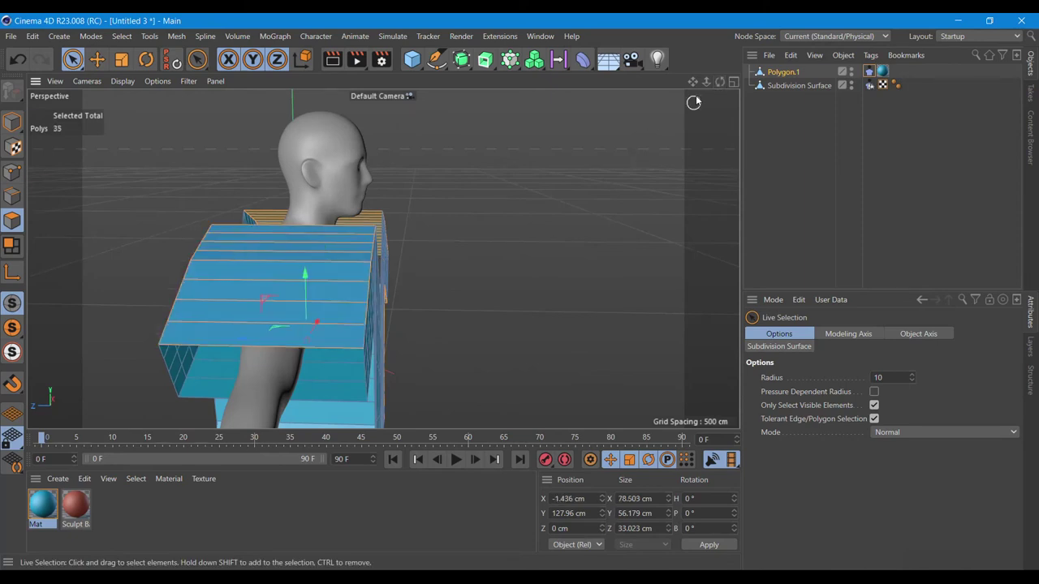
drag(721, 82, 721, 85)
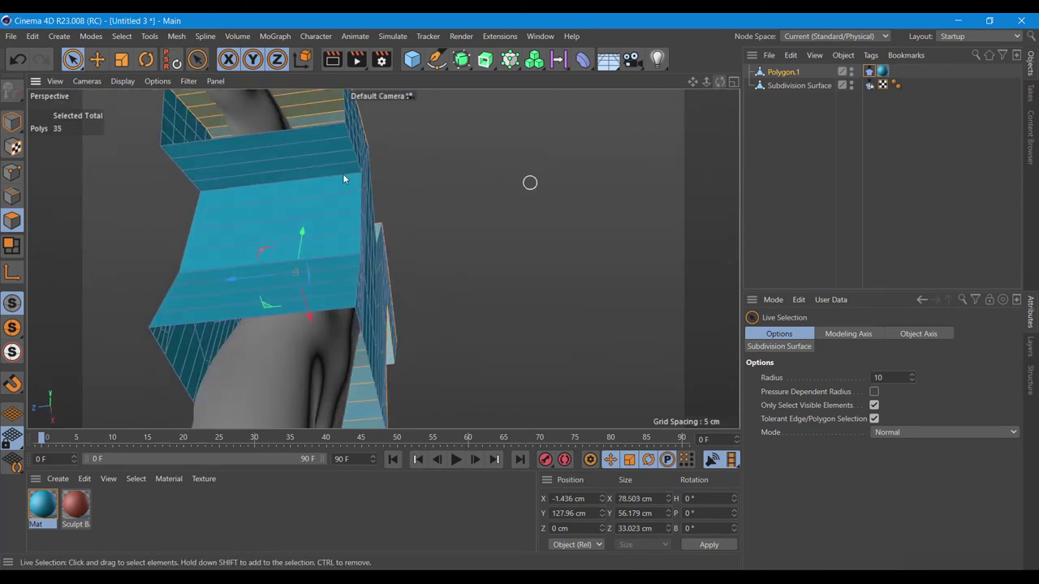
mouse_move(278, 143)
mouse_down()
mouse_move(280, 236)
mouse_move(262, 297)
mouse_up()
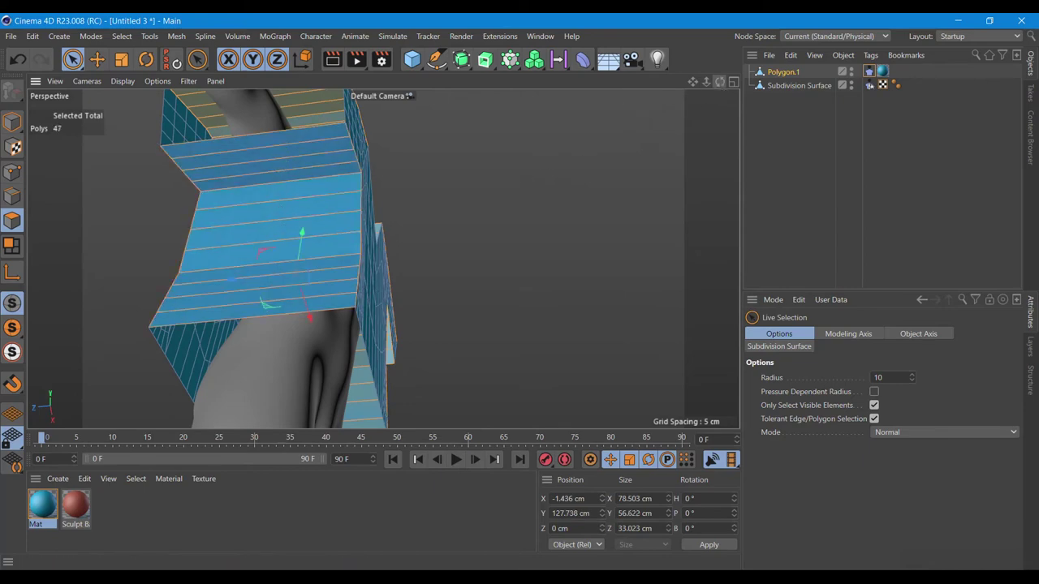
key(h)
click(868, 73)
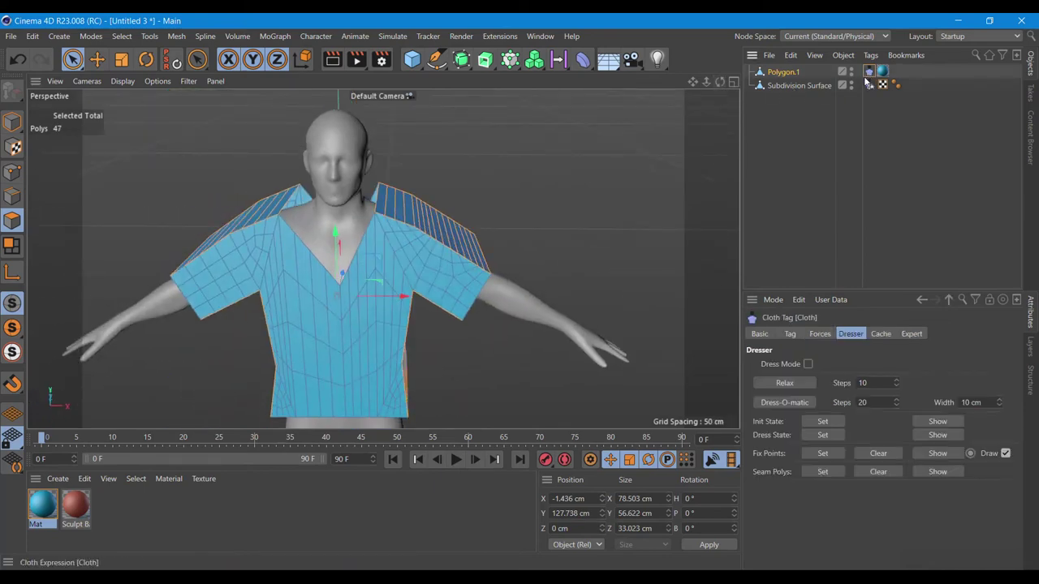
- Set the shoulder polygons as seams, run Dress-O-matic, and orbit to check the fitted shirt
click(828, 476)
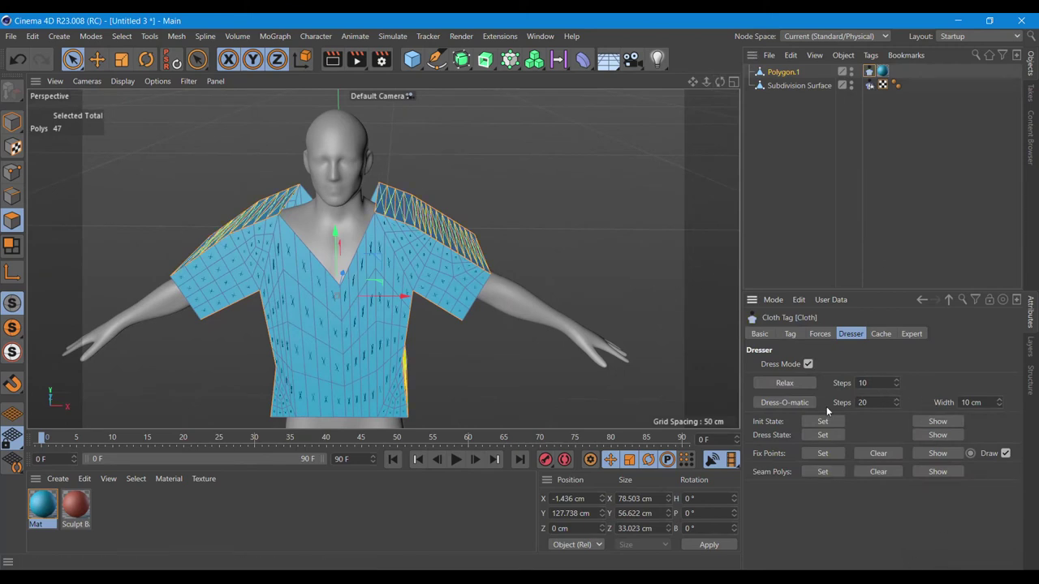
click(788, 403)
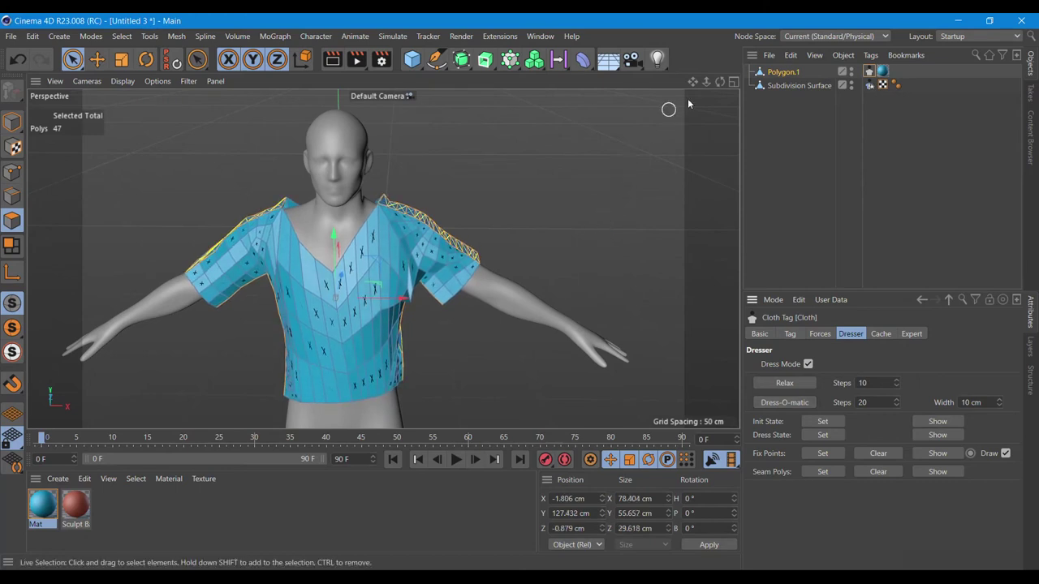
drag(719, 82, 568, 85)
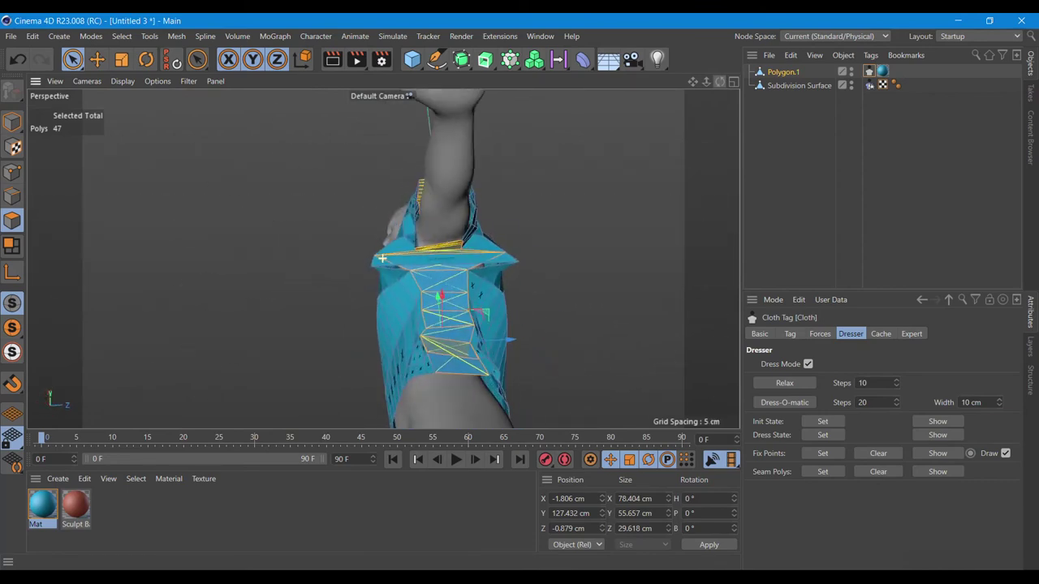
drag(568, 86, 130, 86)
alt+drag(382, 258, 369, 272)
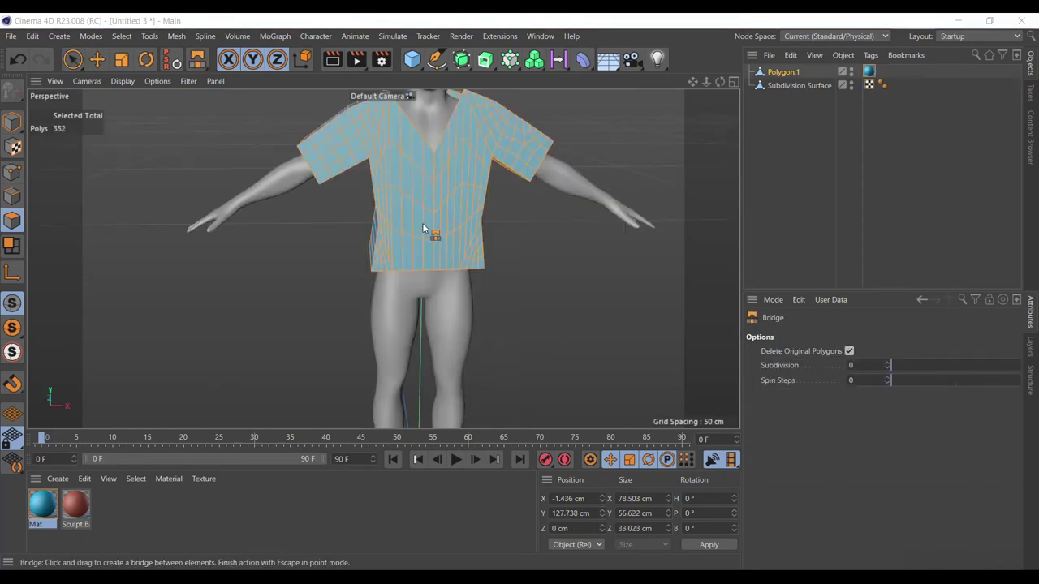
- Subdivide the shirt mesh to 1408 polygons and make the Subdivision Surface body a Cloth Collider
right_click(423, 228)
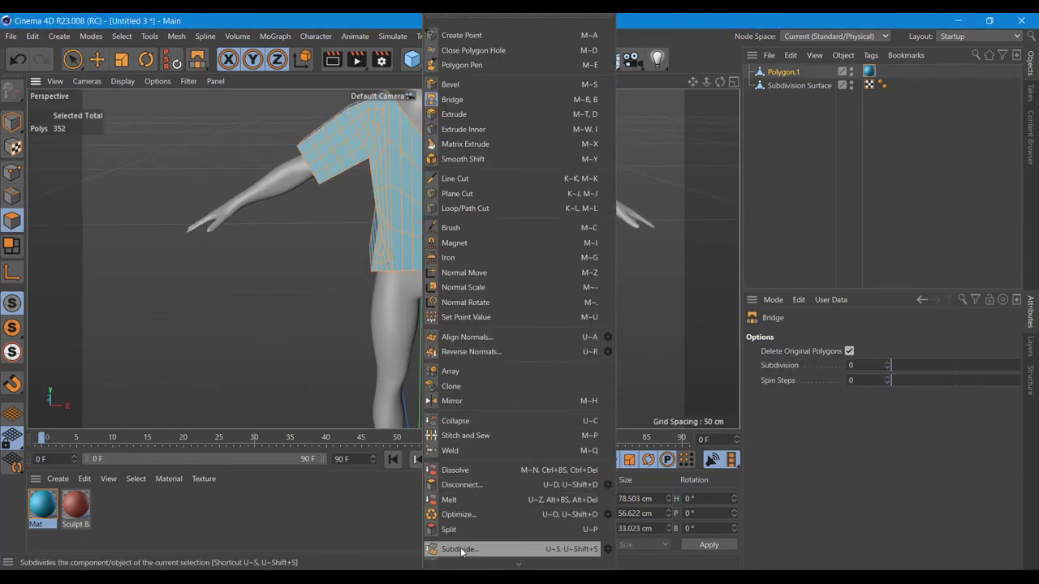
click(460, 549)
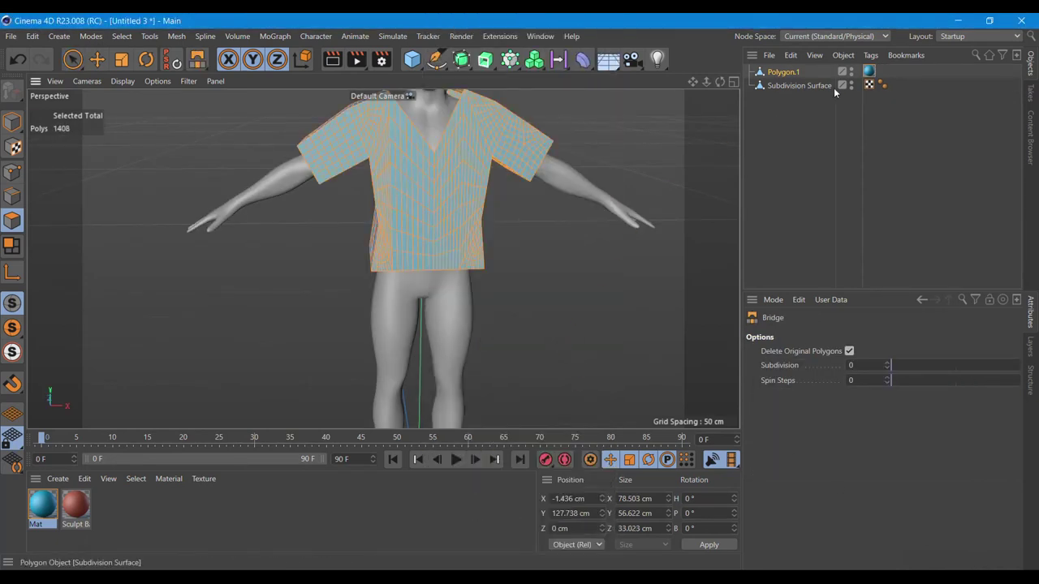
right_click(807, 85)
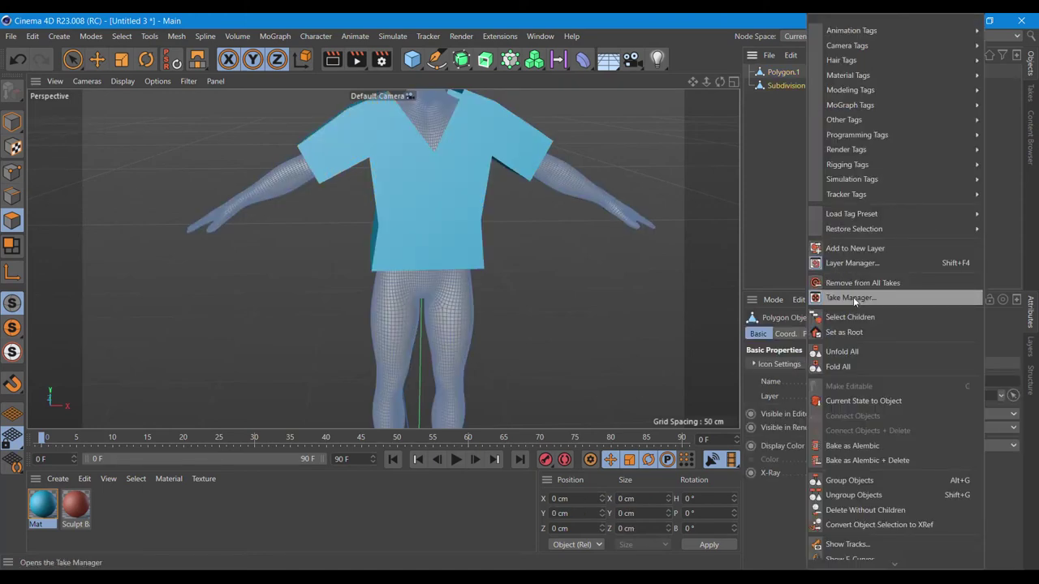
mouse_move(852, 179)
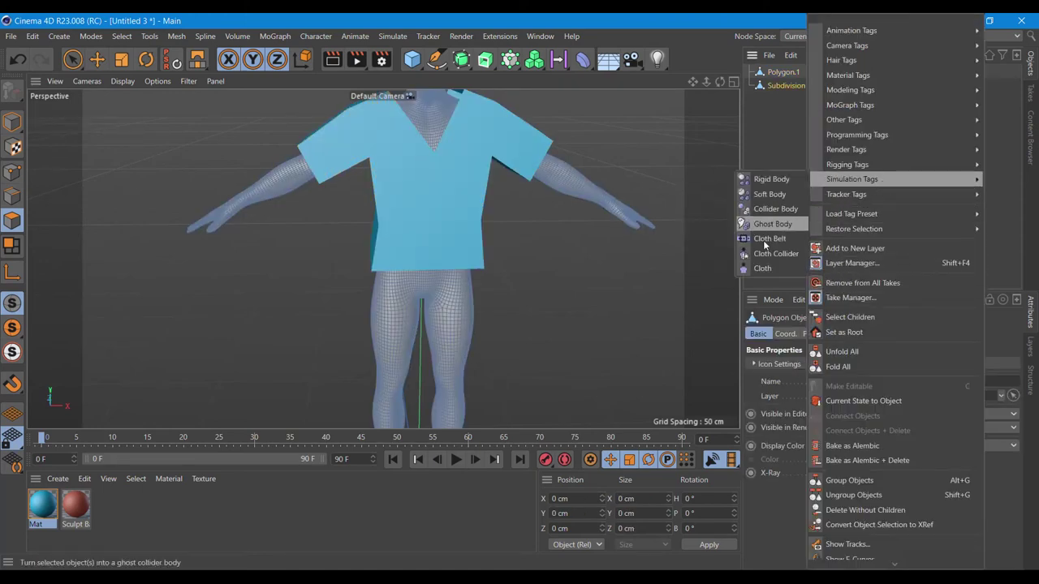
click(771, 254)
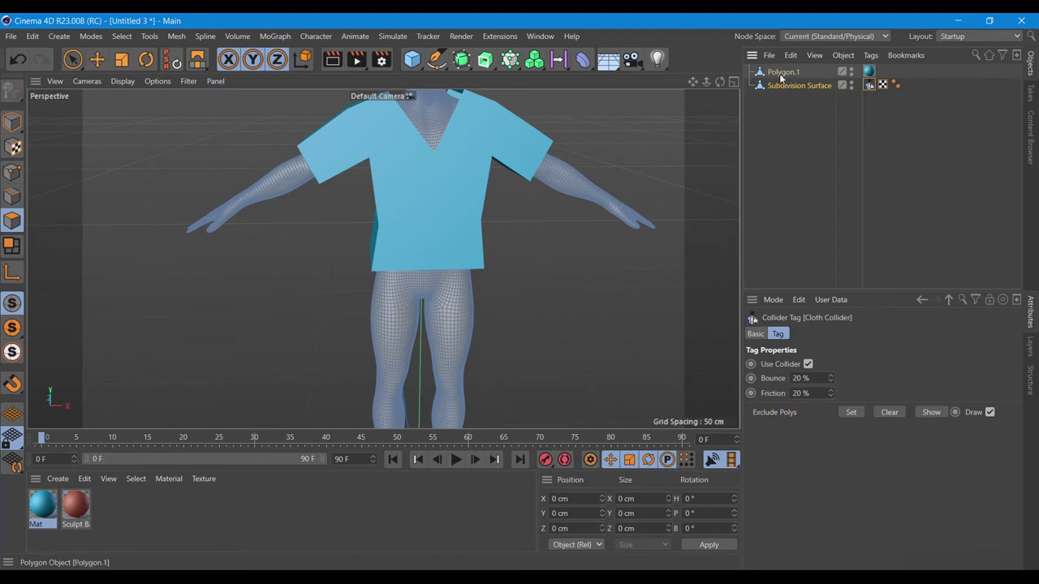
- Add a Cloth simulation tag to the shirt object Polygon.1
click(778, 73)
right_click(779, 73)
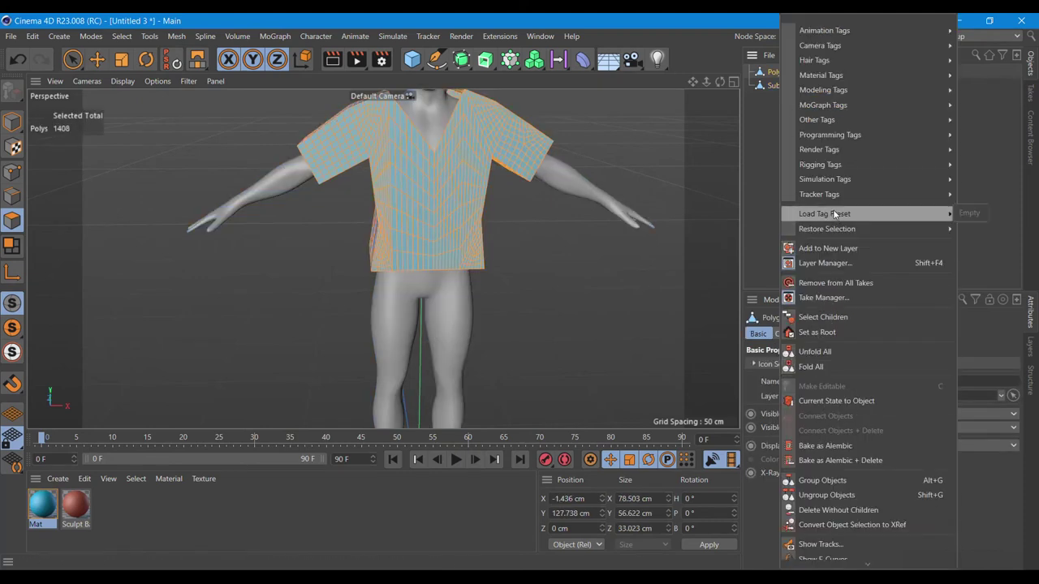
mouse_move(824, 178)
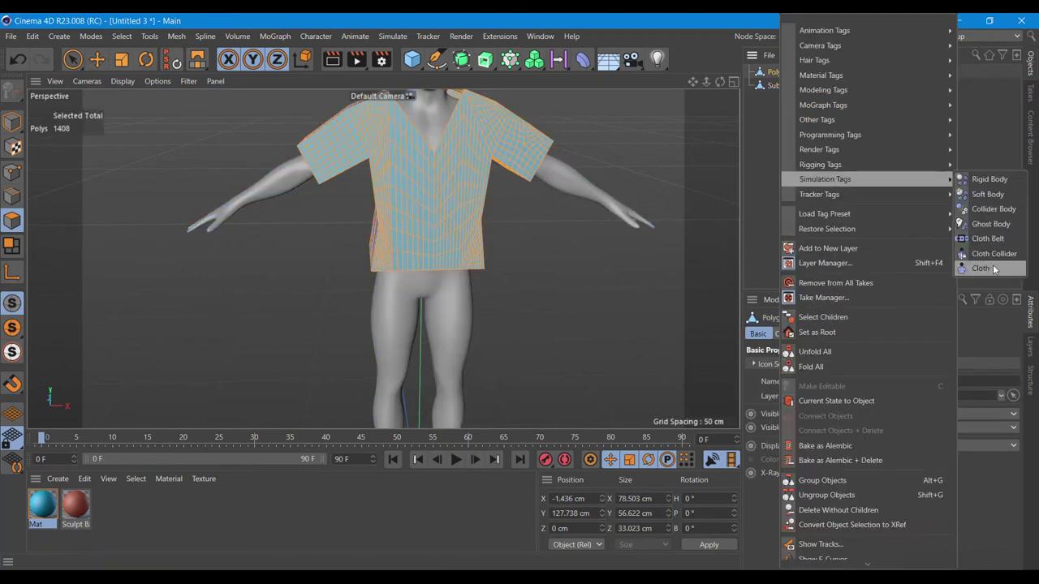
click(981, 267)
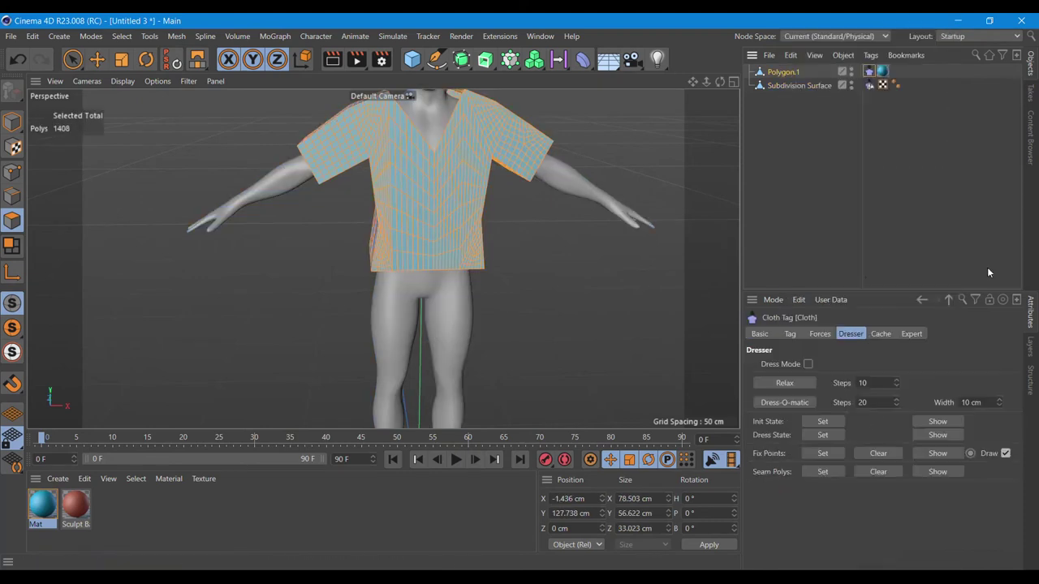
- Enable Dress Mode via Seam Polys Set and run Dress-O-matic on the 1408-polygon shirt
click(72, 59)
drag(720, 82, 698, 89)
alt+drag(381, 258, 381, 258)
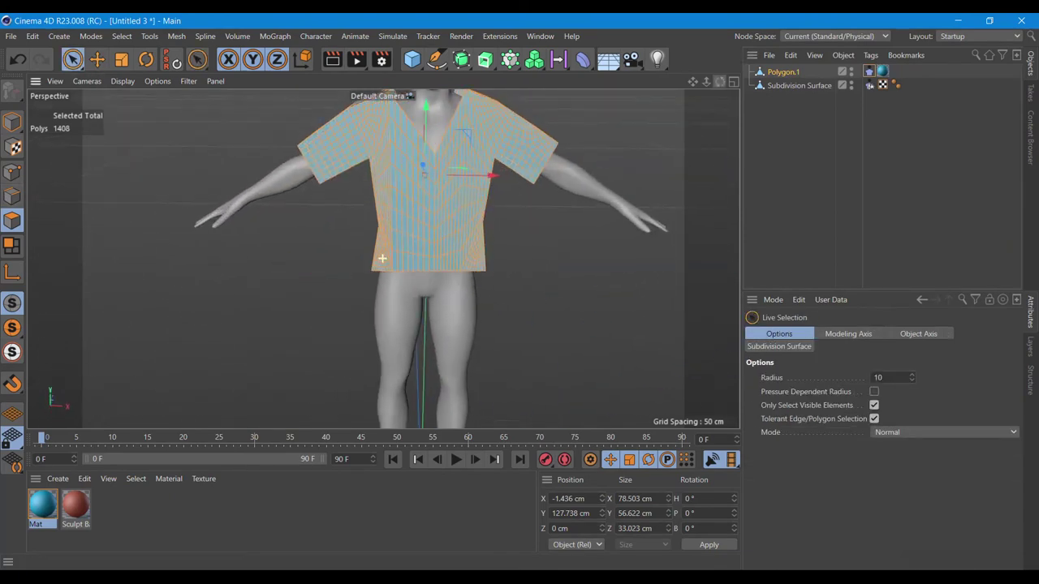
click(868, 71)
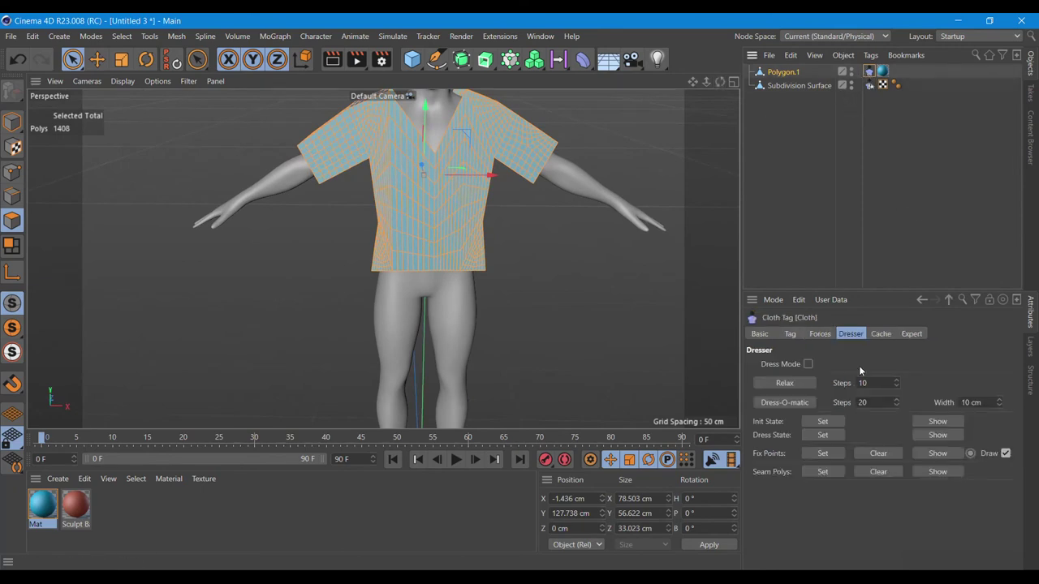
click(822, 471)
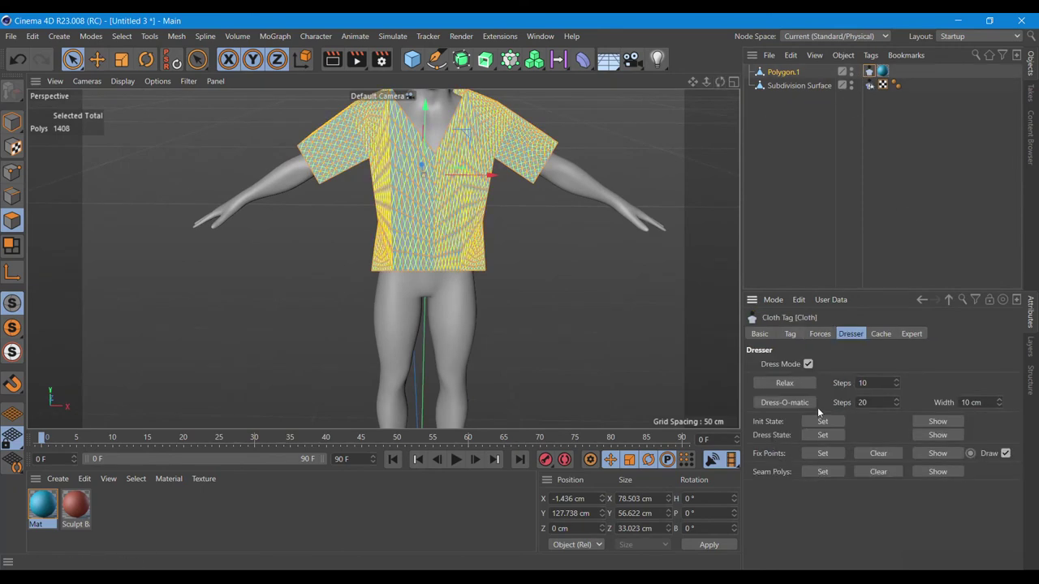
click(785, 403)
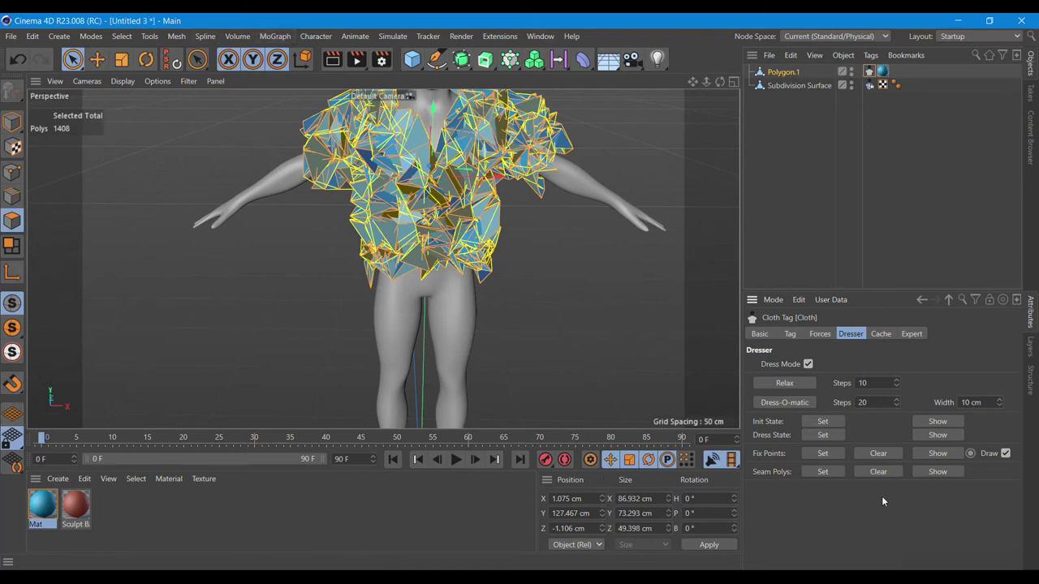
- Undo the crumpled dressing, Dress Mode, the Cloth tag and the Cloth Collider tag
click(872, 472)
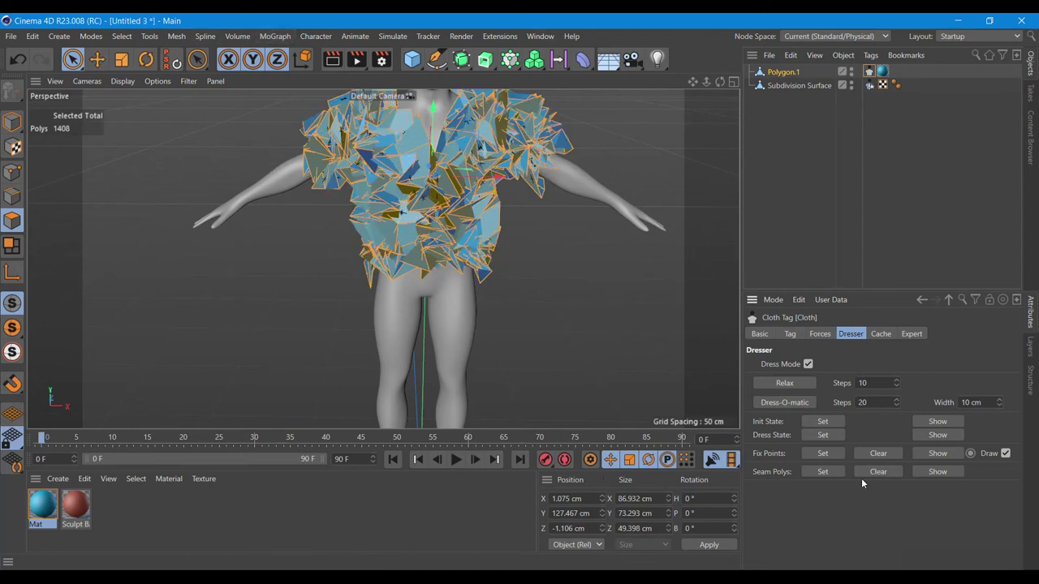
click(18, 62)
click(18, 61)
click(18, 61)
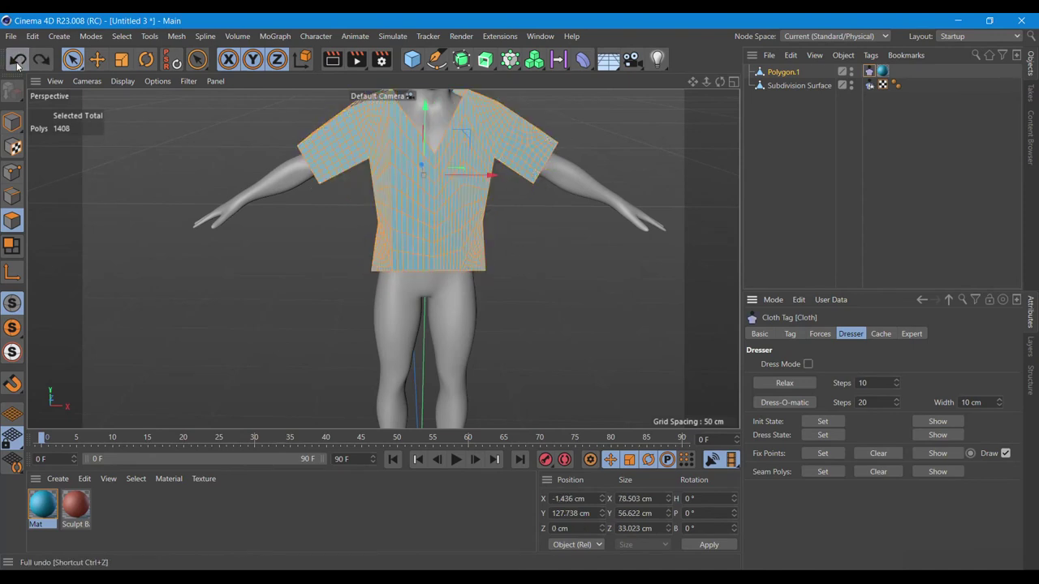
click(18, 62)
click(18, 62)
drag(720, 82, 681, 143)
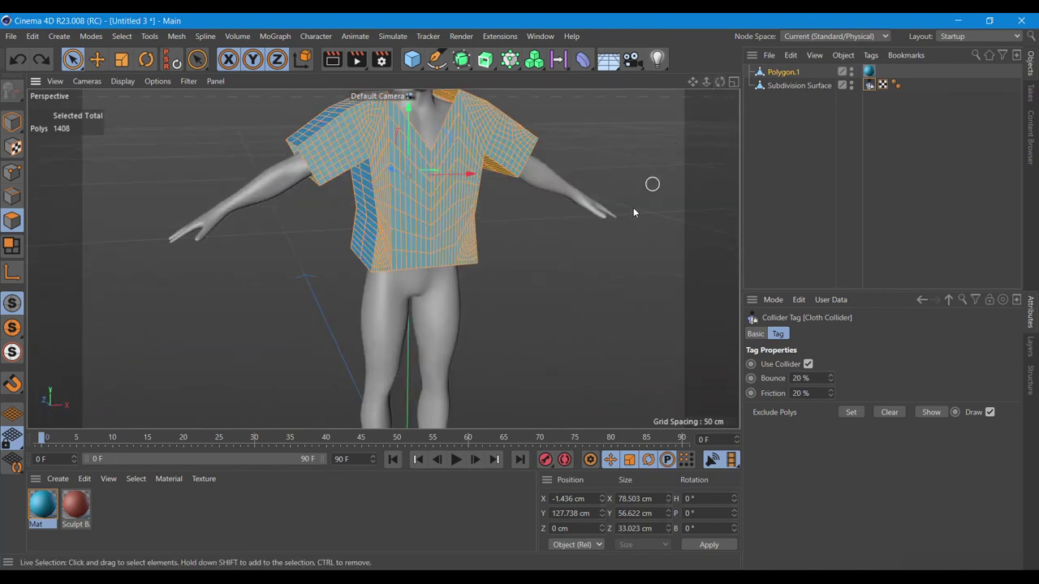
click(17, 59)
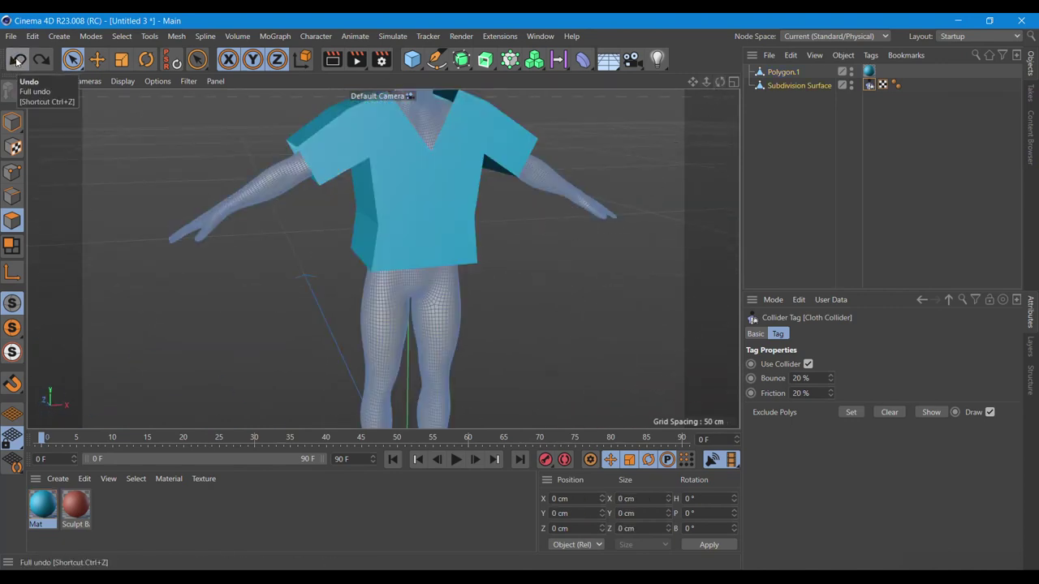
click(18, 60)
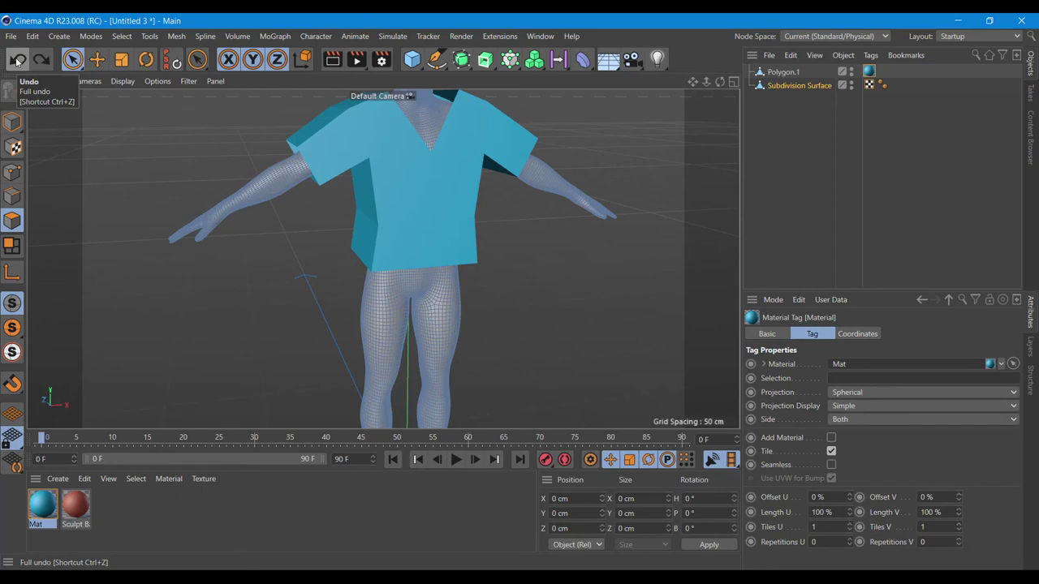
- Make the Subdivision Surface body a Cloth Collider again
click(761, 76)
scroll(417, 234, up, 5)
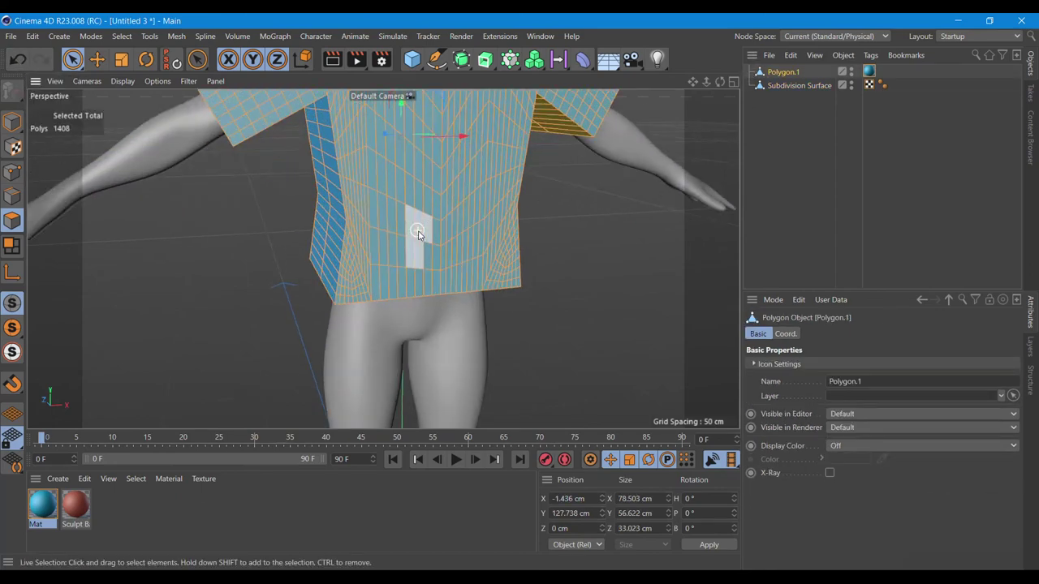
scroll(418, 235, up, 3)
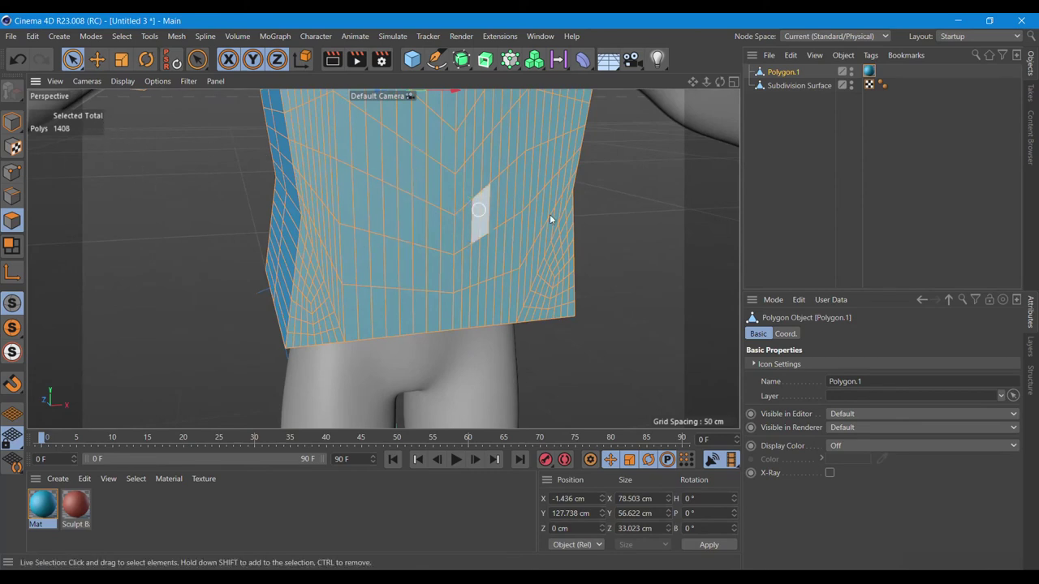
click(800, 87)
right_click(800, 86)
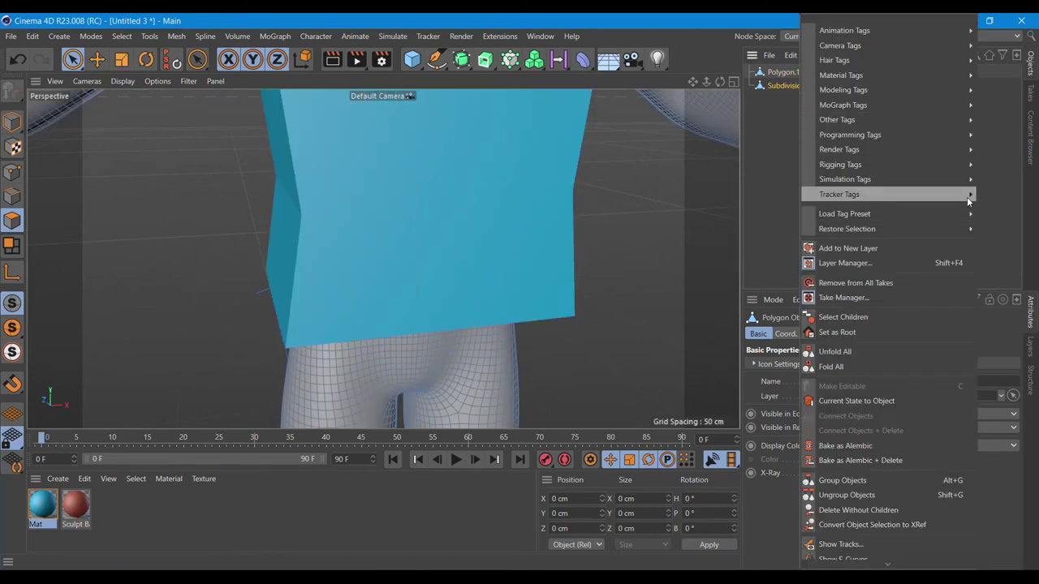
click(763, 253)
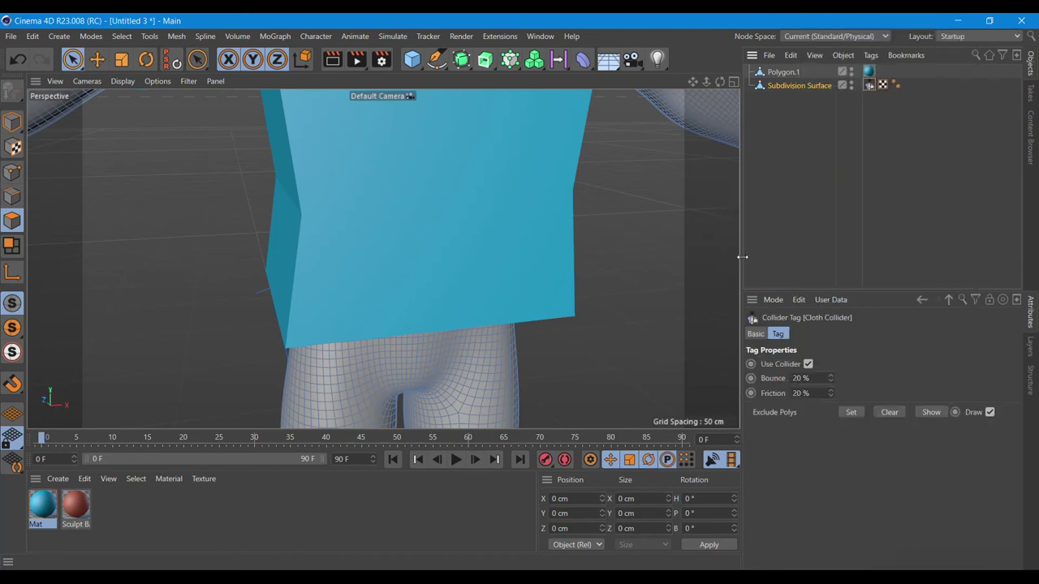
- Add a fresh Cloth tag to the shirt Polygon.1
click(783, 71)
right_click(783, 71)
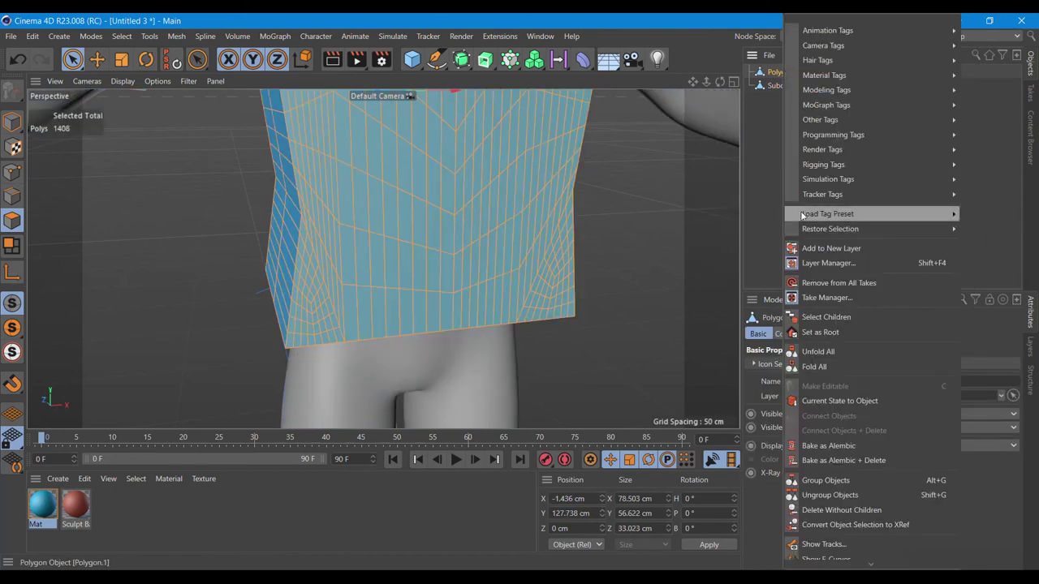
mouse_move(828, 179)
click(985, 268)
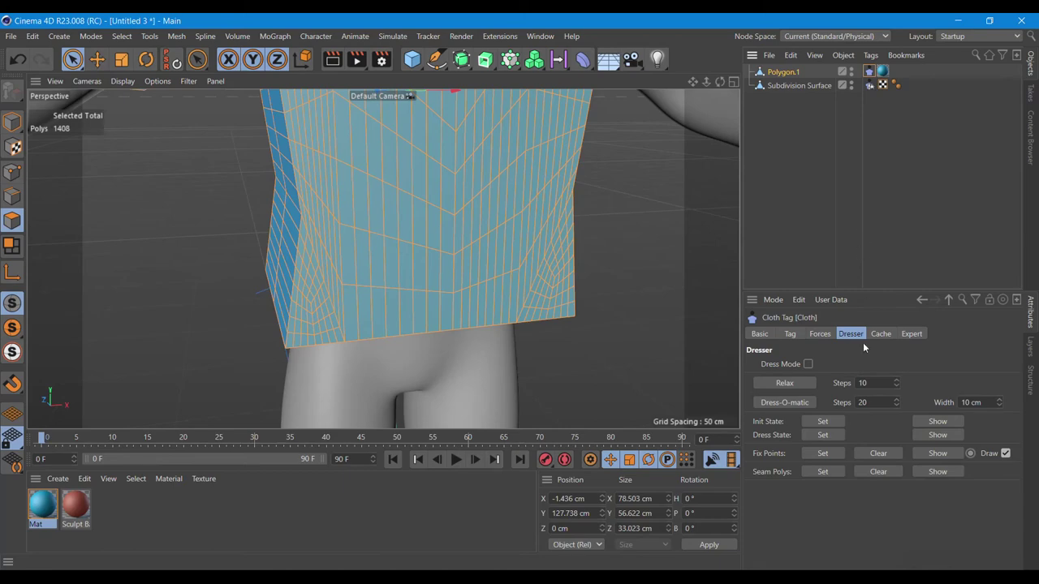
drag(720, 81, 551, 251)
- Paint-select the polygon strip along the top of the shirt's shoulder
key(ctrl+shift+z)
key(ctrl+shift+z)
click(649, 156)
mouse_move(614, 160)
mouse_down()
mouse_move(579, 161)
mouse_move(616, 174)
mouse_up()
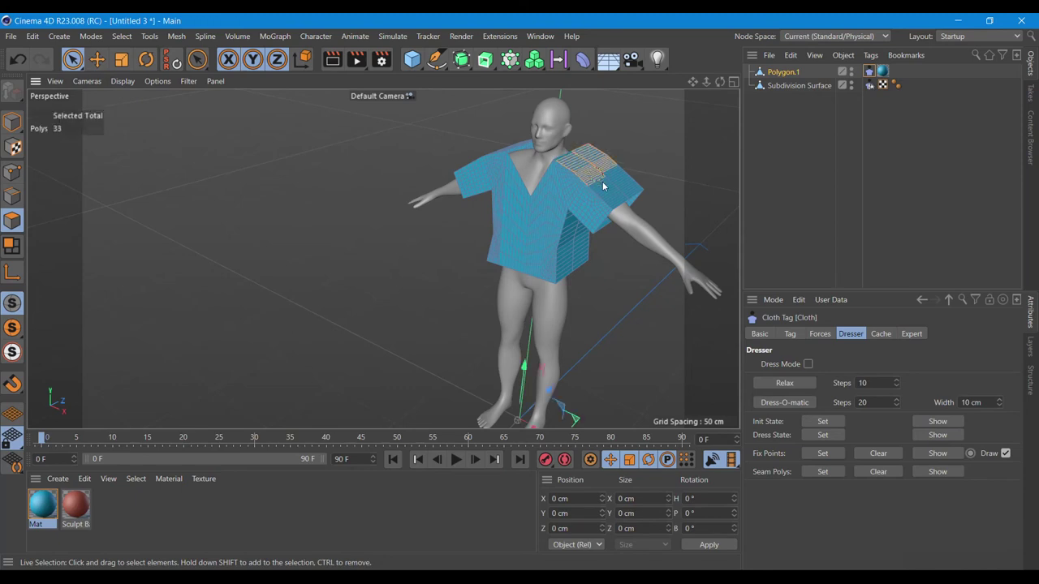
drag(567, 165, 641, 199)
scroll(532, 227, up, 3)
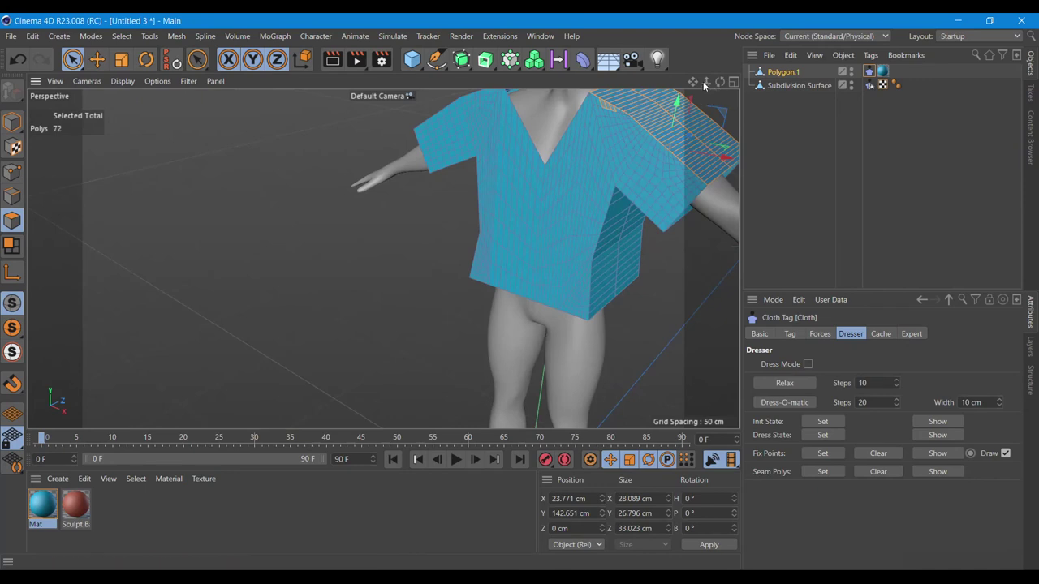
drag(704, 85, 686, 127)
click(686, 127)
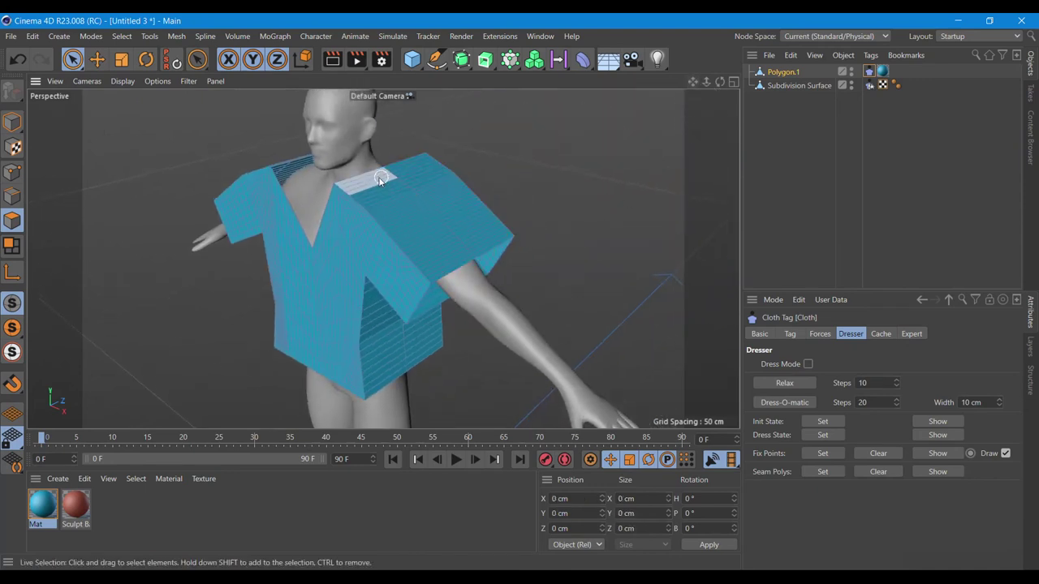
mouse_move(381, 180)
mouse_down()
mouse_move(432, 182)
mouse_move(395, 190)
mouse_up()
mouse_move(420, 248)
mouse_down()
mouse_move(447, 259)
mouse_move(466, 216)
mouse_move(487, 243)
mouse_up()
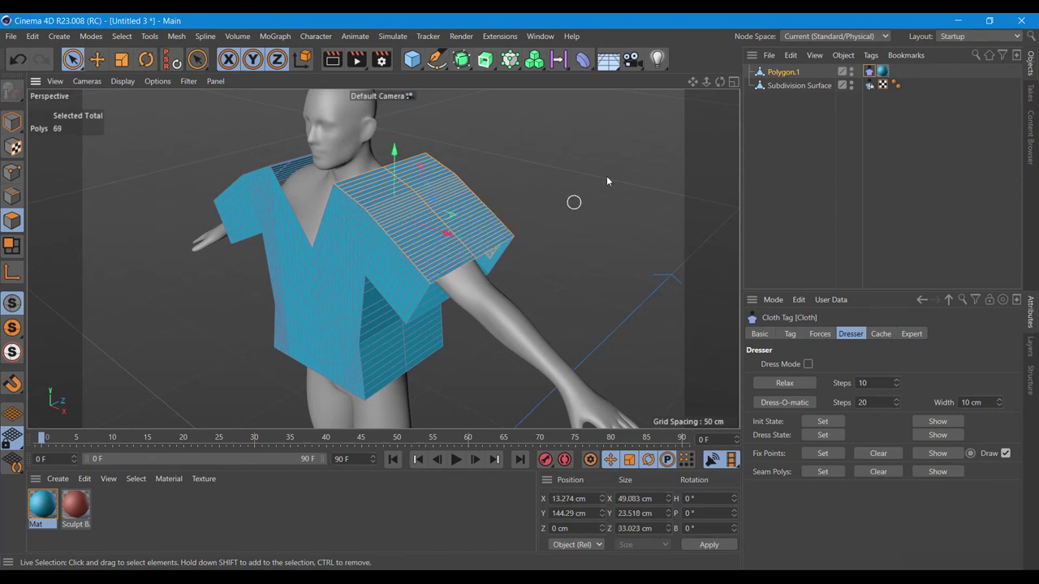
drag(719, 82, 681, 89)
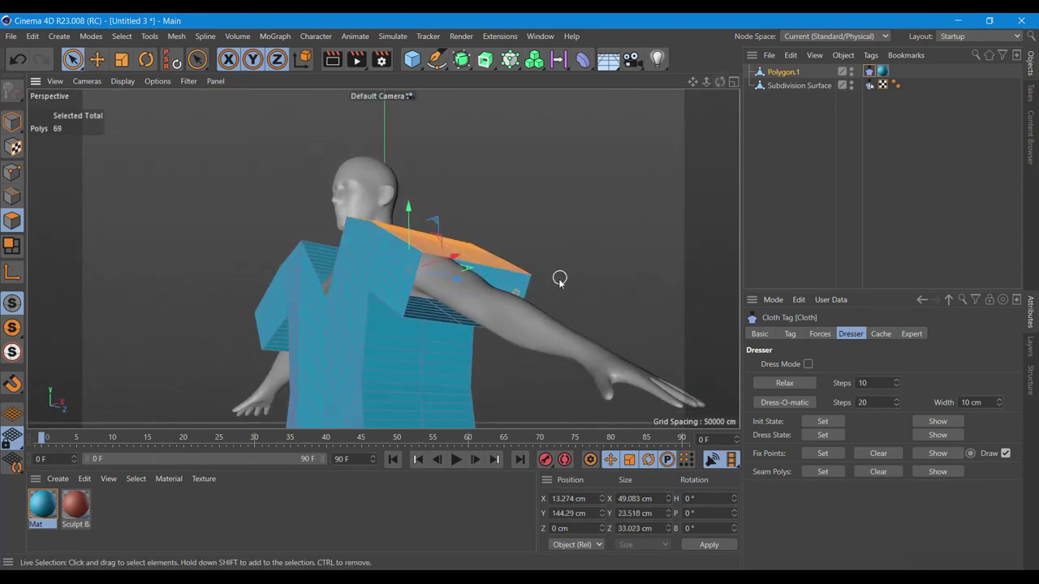
scroll(556, 280, up, 5)
- Extend the selection over the sleeve top, removing strays, reaching 113 polygons
mouse_move(480, 302)
mouse_down()
mouse_move(469, 340)
mouse_move(481, 307)
mouse_up()
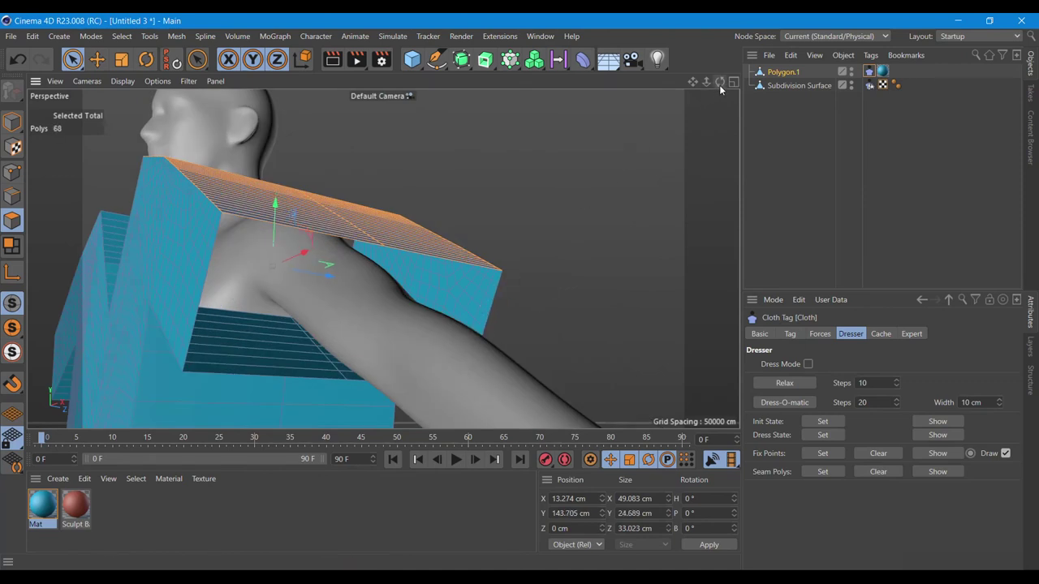
drag(720, 82, 697, 130)
ctrl+click(408, 237)
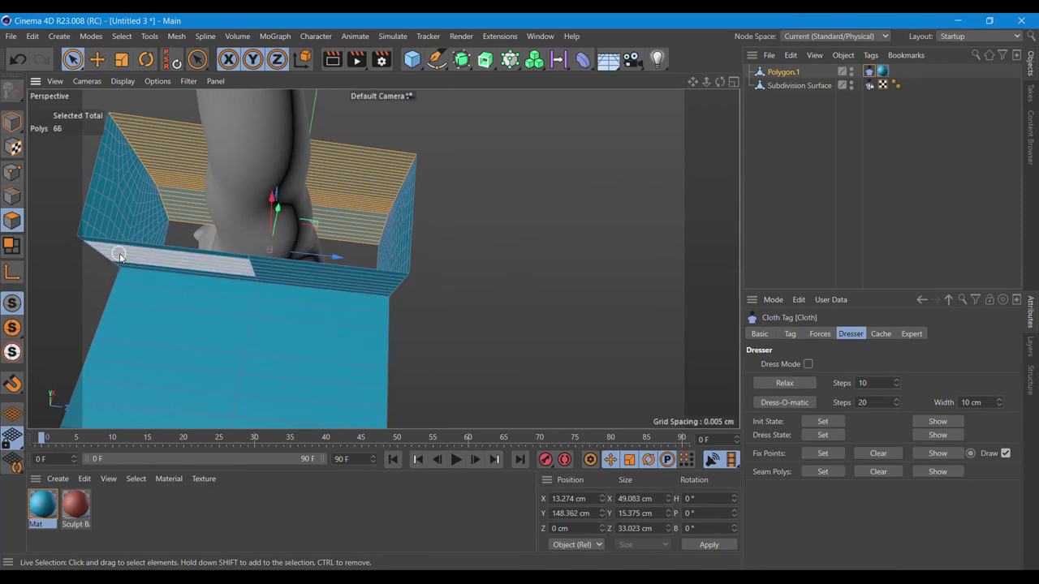
shift+click(146, 259)
mouse_move(230, 266)
shift+mouse_down()
mouse_move(291, 267)
mouse_move(280, 350)
mouse_move(189, 360)
mouse_move(213, 300)
shift+mouse_up()
shift+click(212, 301)
scroll(220, 294, down, 3)
scroll(223, 308, down, 3)
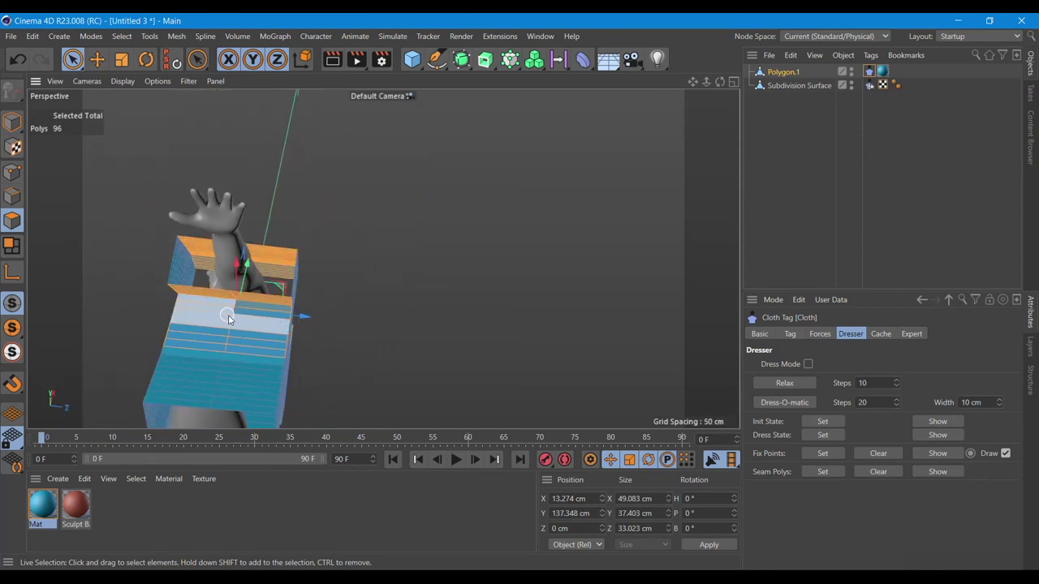
shift+drag(219, 400, 254, 359)
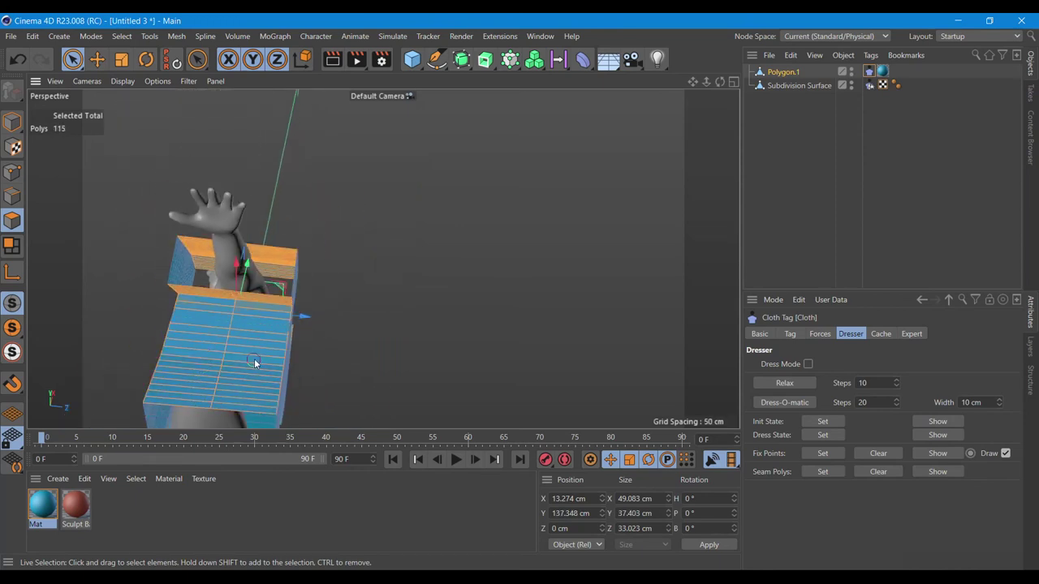
mouse_move(720, 82)
mouse_down()
mouse_move(381, 258)
mouse_move(518, 232)
mouse_up()
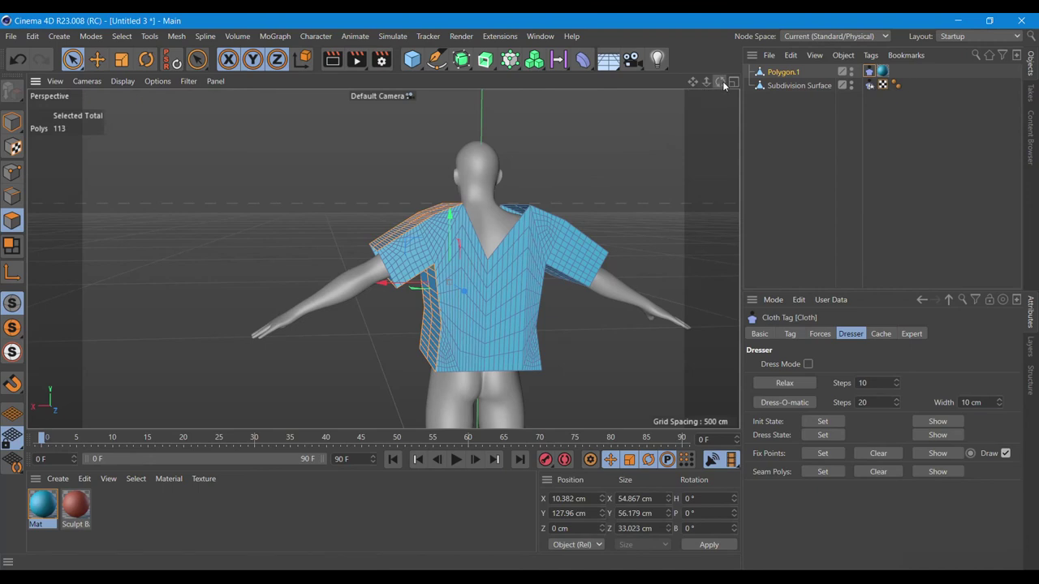
- Add the strips joining front and back panels, growing the seam selection to 192 polygons
drag(719, 82, 481, 291)
mouse_move(456, 344)
mouse_down()
mouse_move(450, 271)
mouse_move(515, 342)
mouse_up()
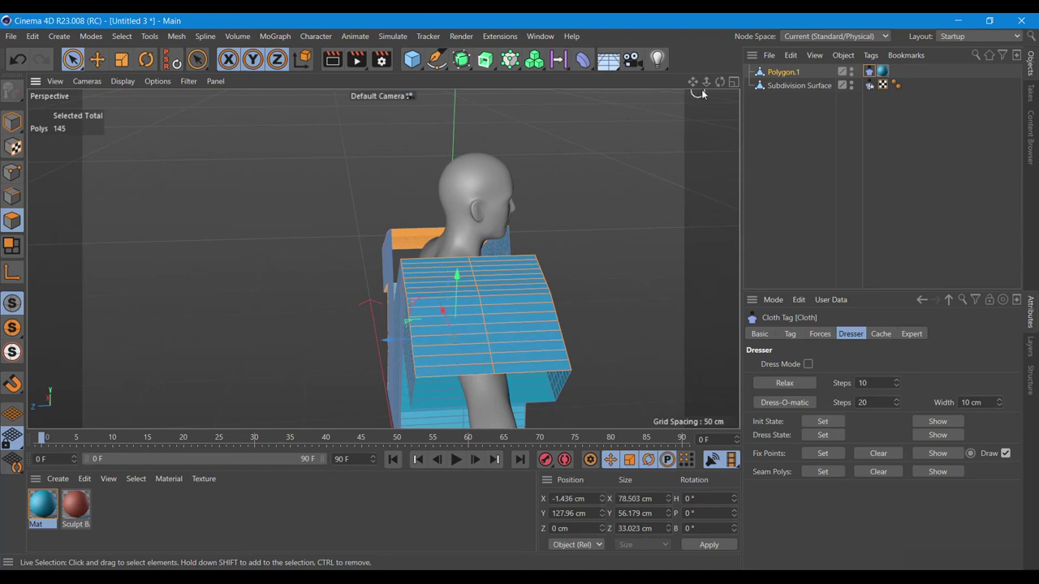
drag(719, 82, 382, 258)
shift+click(499, 229)
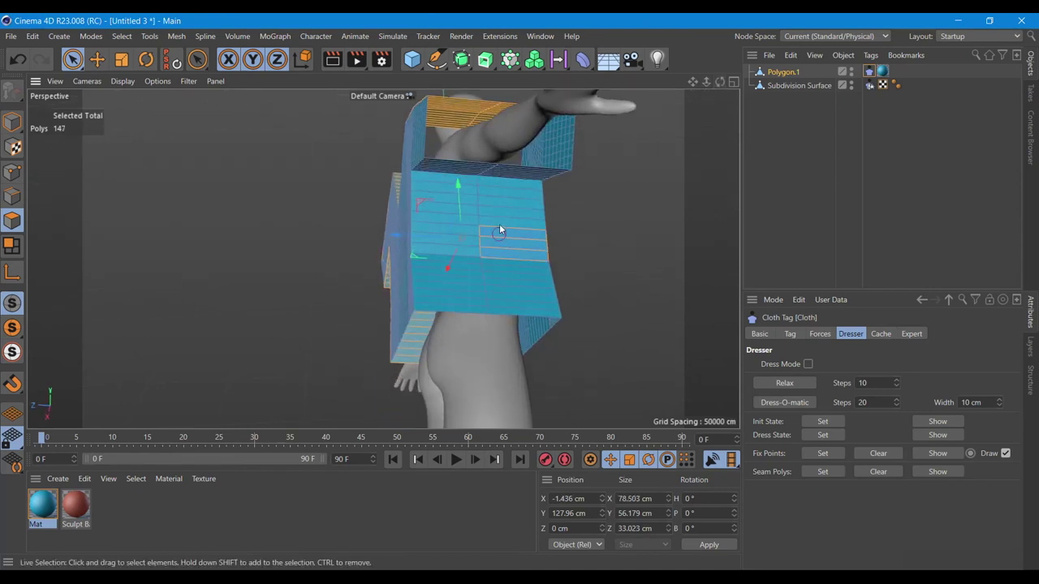
shift+drag(522, 174, 529, 157)
ctrl+click(529, 157)
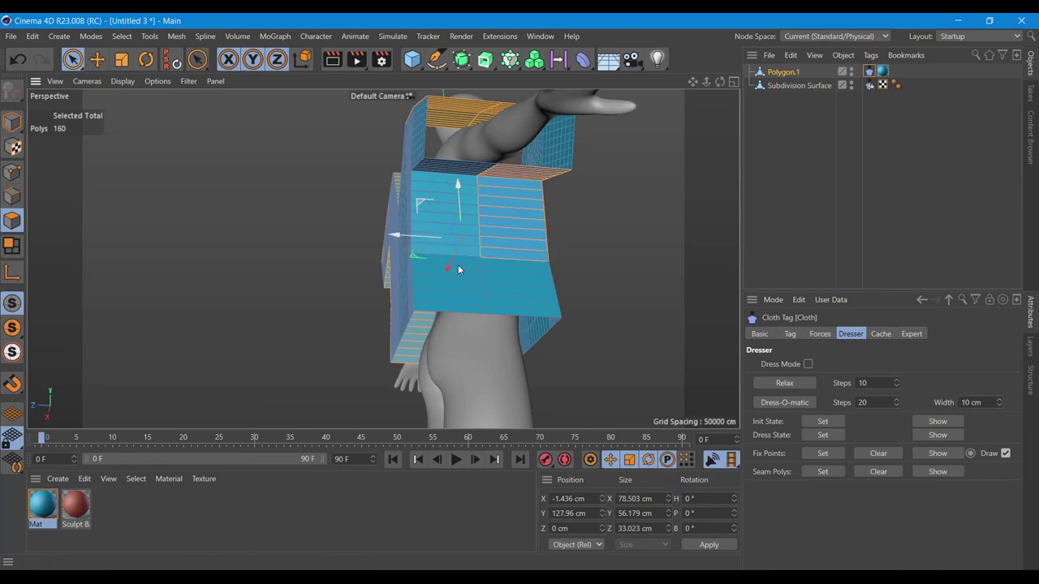
shift+drag(459, 302, 467, 174)
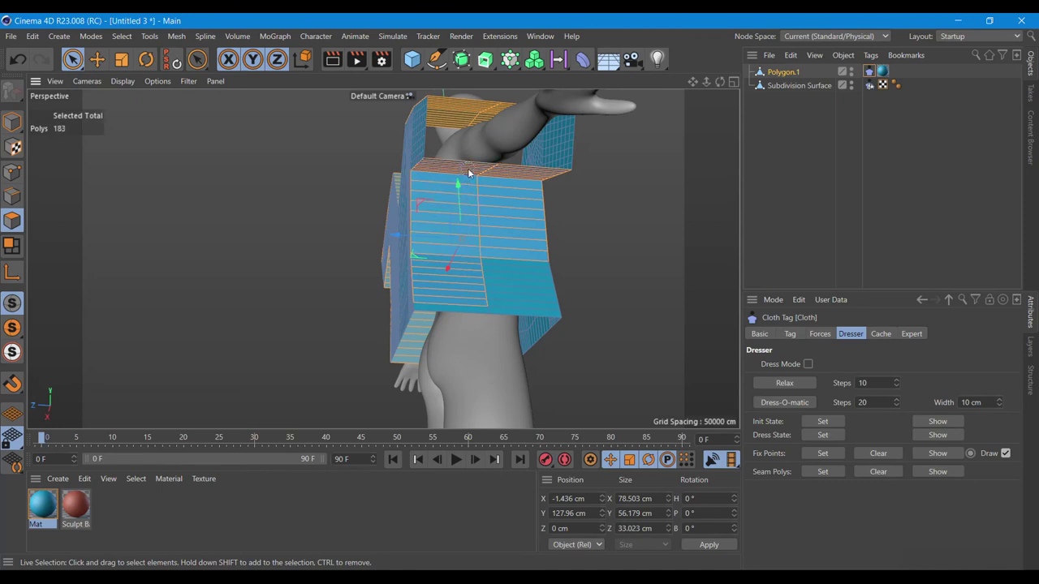
mouse_move(505, 238)
shift+mouse_down()
mouse_move(505, 303)
mouse_move(469, 303)
shift+mouse_up()
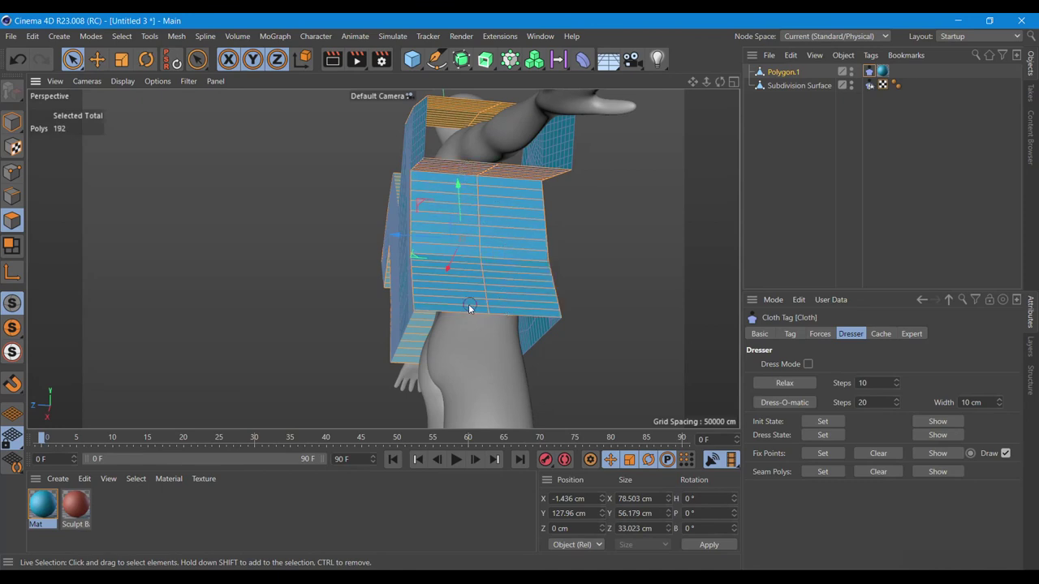
drag(715, 83, 383, 258)
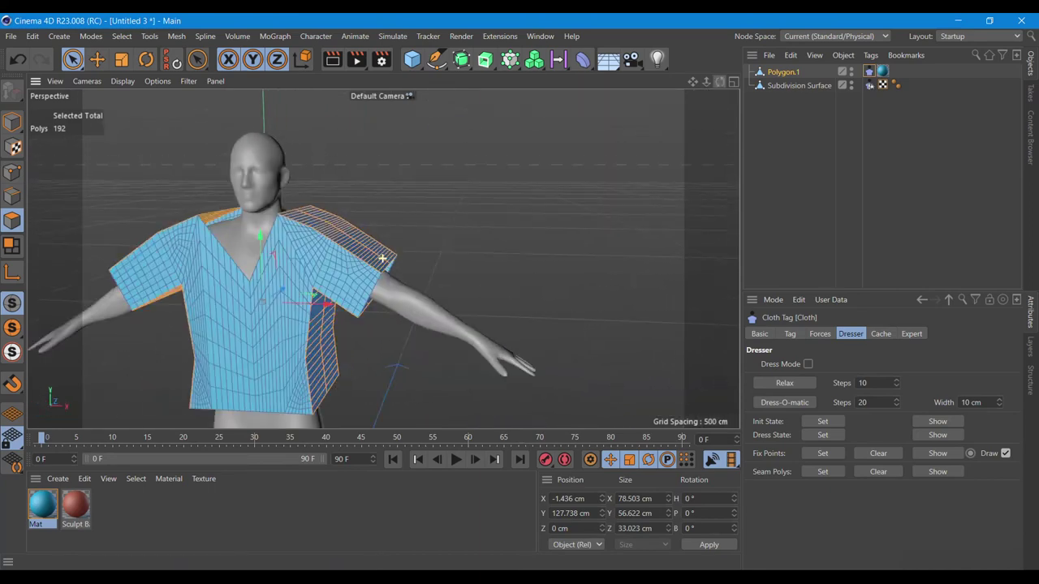
- Set the seam polygons, set Dress-O-matic Steps to 10, and dress the shirt onto the body
click(820, 474)
scroll(582, 280, down, 3)
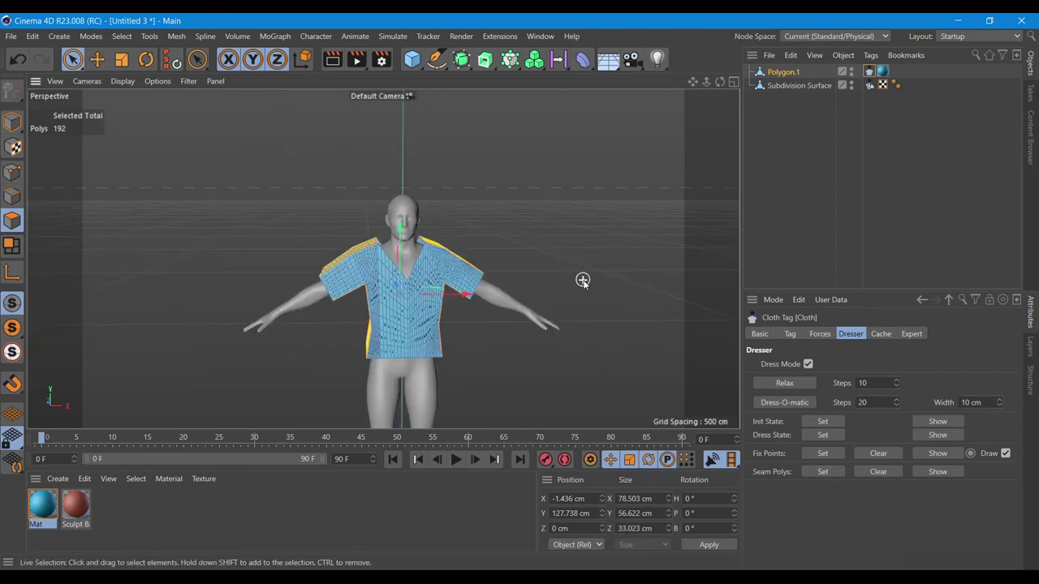
click(874, 403)
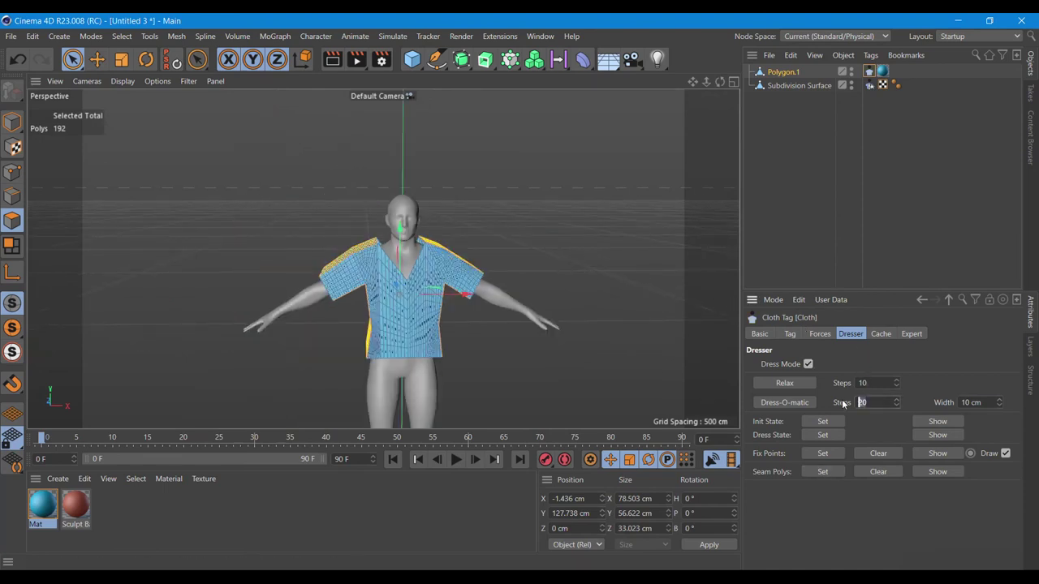
text(10)
click(789, 402)
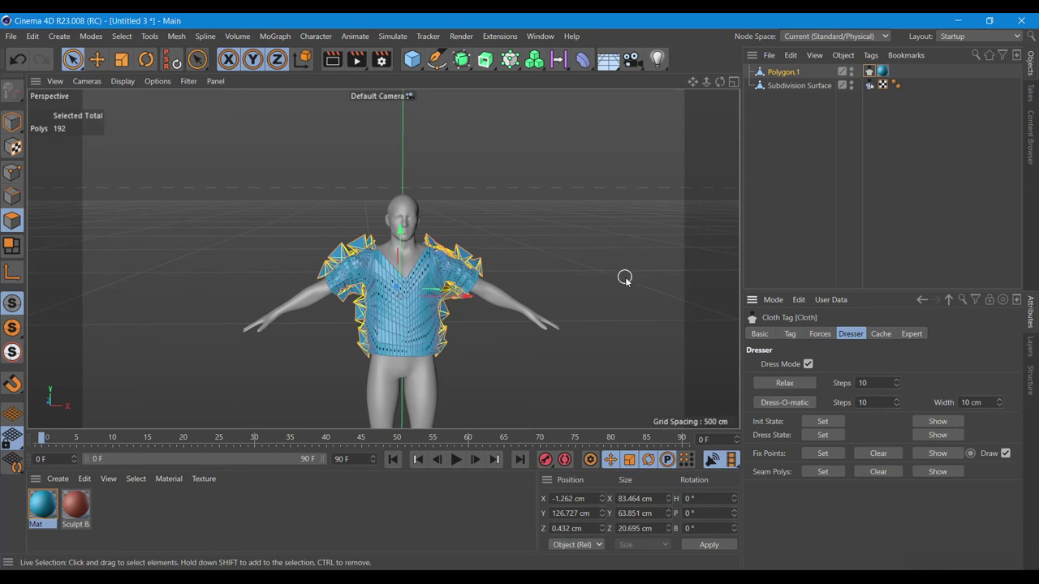
mouse_move(719, 82)
mouse_down()
mouse_move(649, 82)
mouse_move(641, 154)
mouse_up()
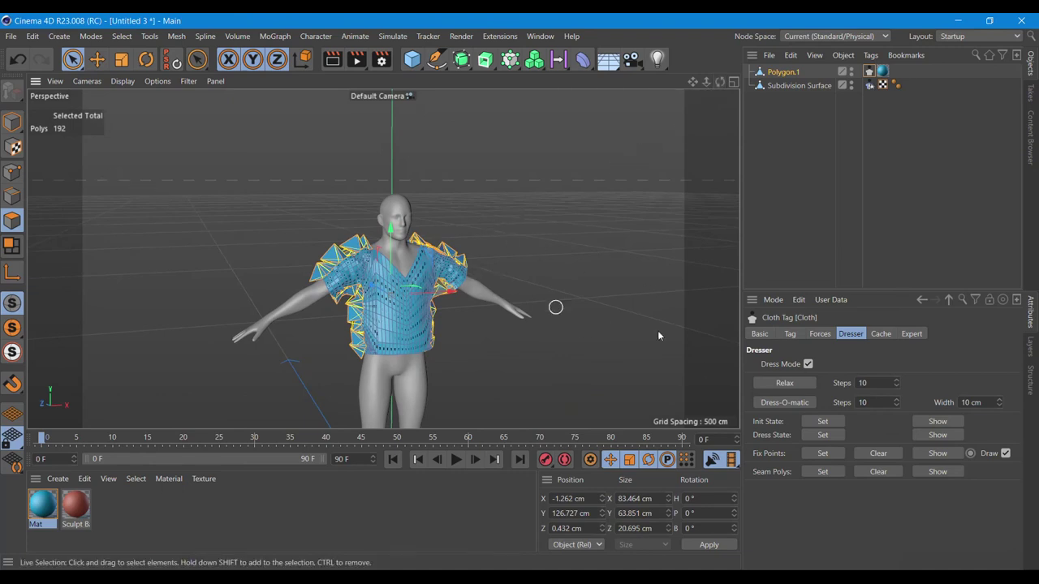
click(867, 472)
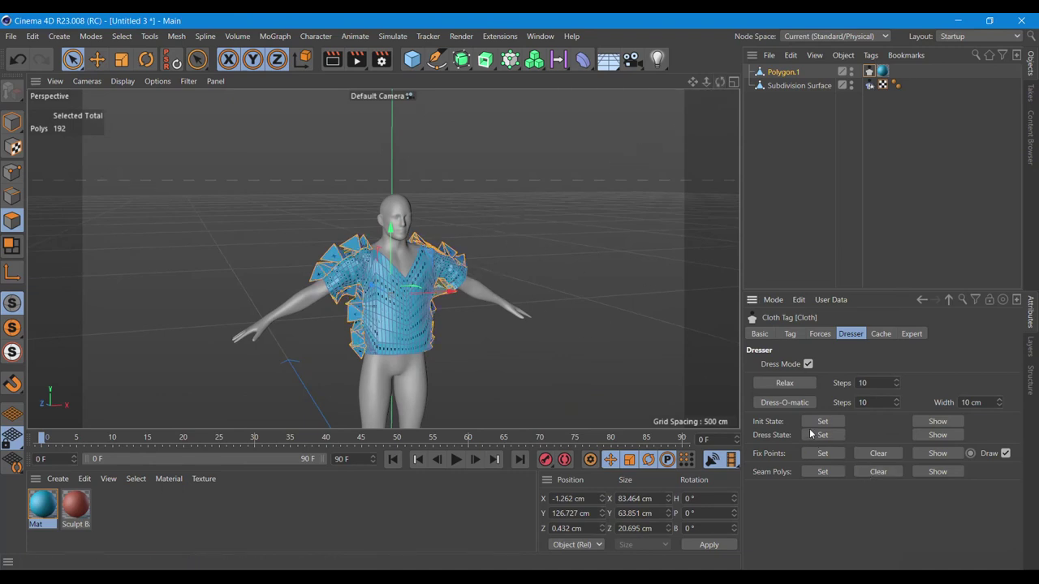
- Undo the previous dressing and re-dress the shirt with a 5 cm Dresser width
click(11, 61)
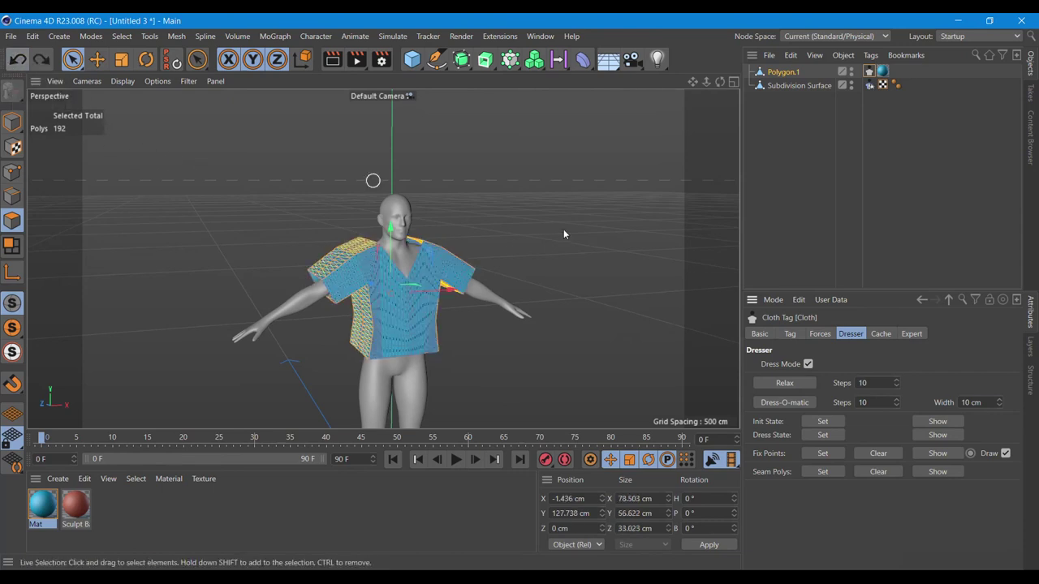
text(5)
click(793, 405)
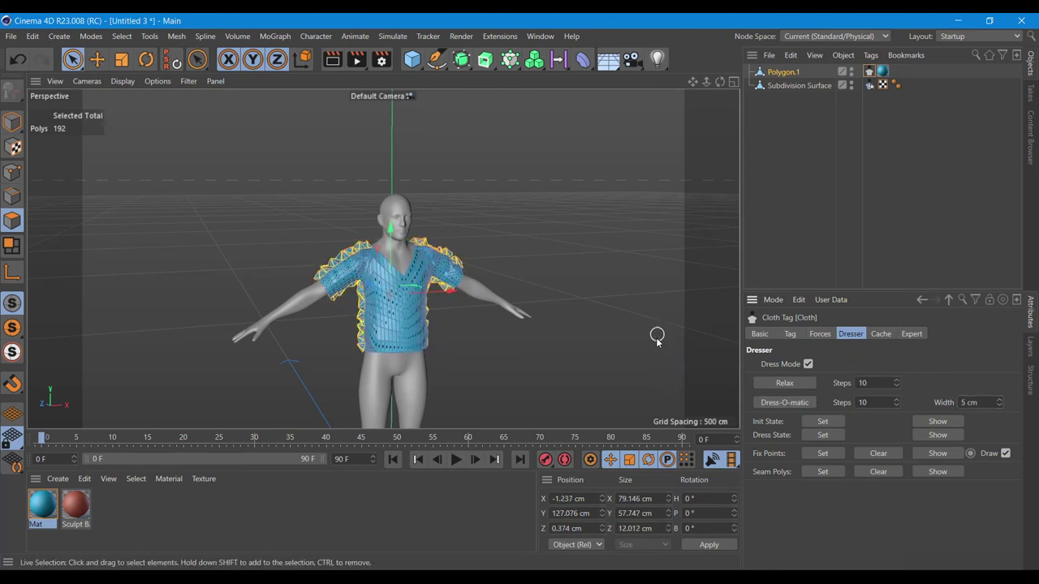
drag(720, 81, 755, 155)
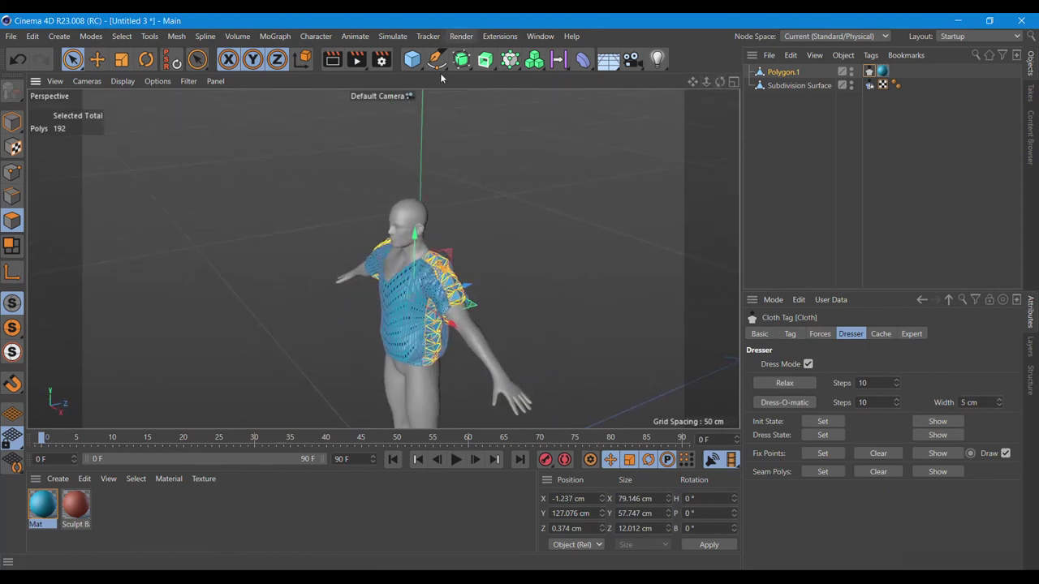
scroll(454, 269, up, 3)
mouse_move(717, 82)
mouse_down()
mouse_move(779, 89)
mouse_move(522, 49)
mouse_up()
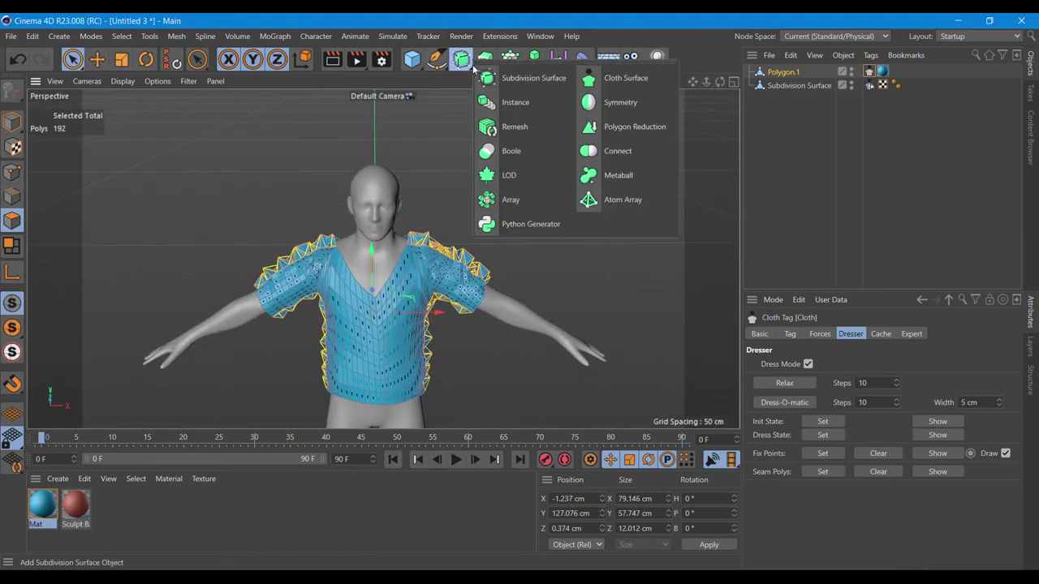
- Nest Polygon.1 under a new Subdivision Surface.1 and render a preview of the smoothed shirt
drag(461, 59, 483, 113)
drag(774, 87, 779, 72)
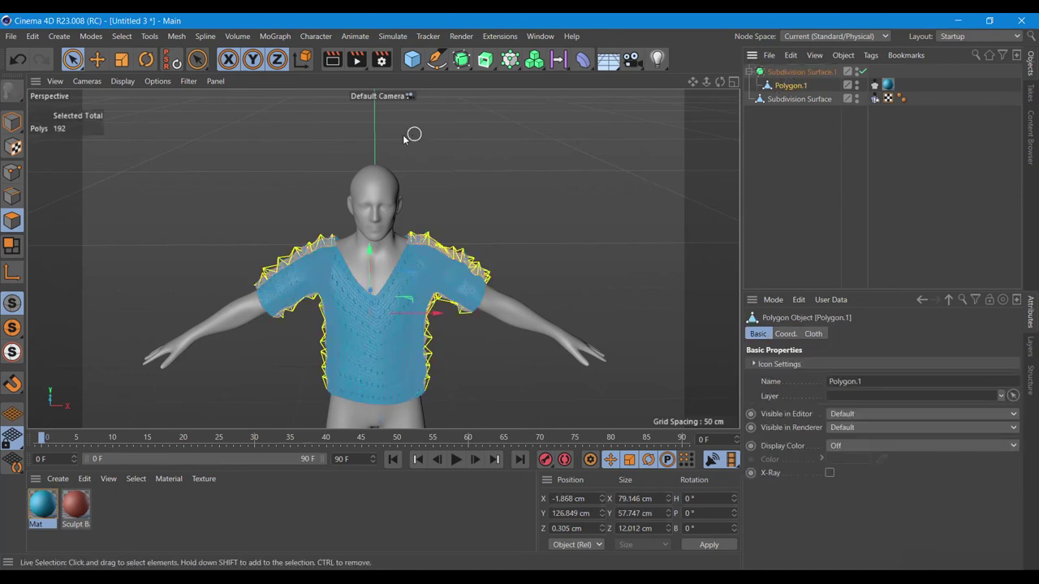
click(332, 61)
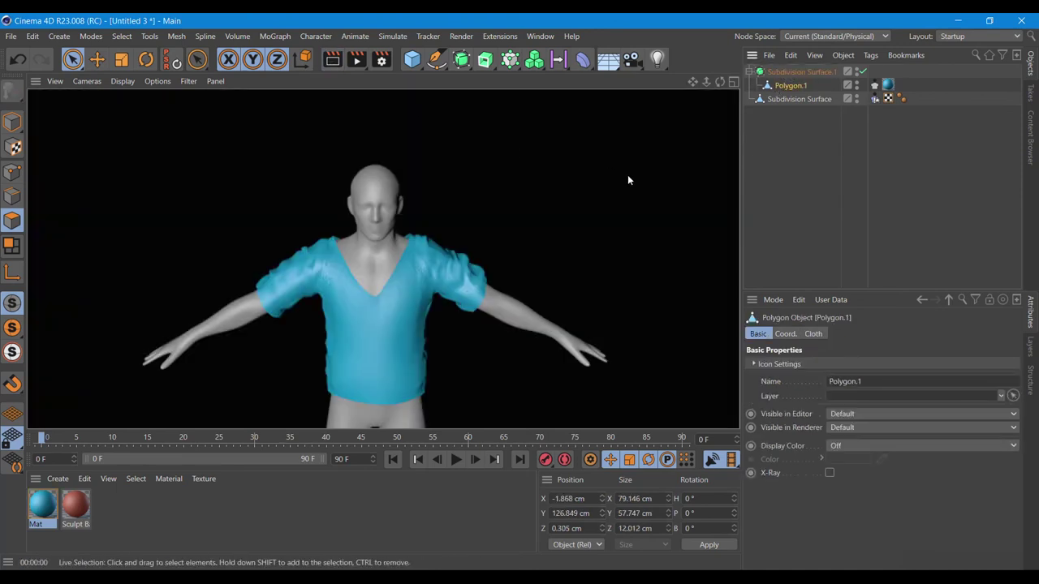
mouse_move(721, 81)
mouse_down()
mouse_move(633, 81)
mouse_move(697, 81)
mouse_up()
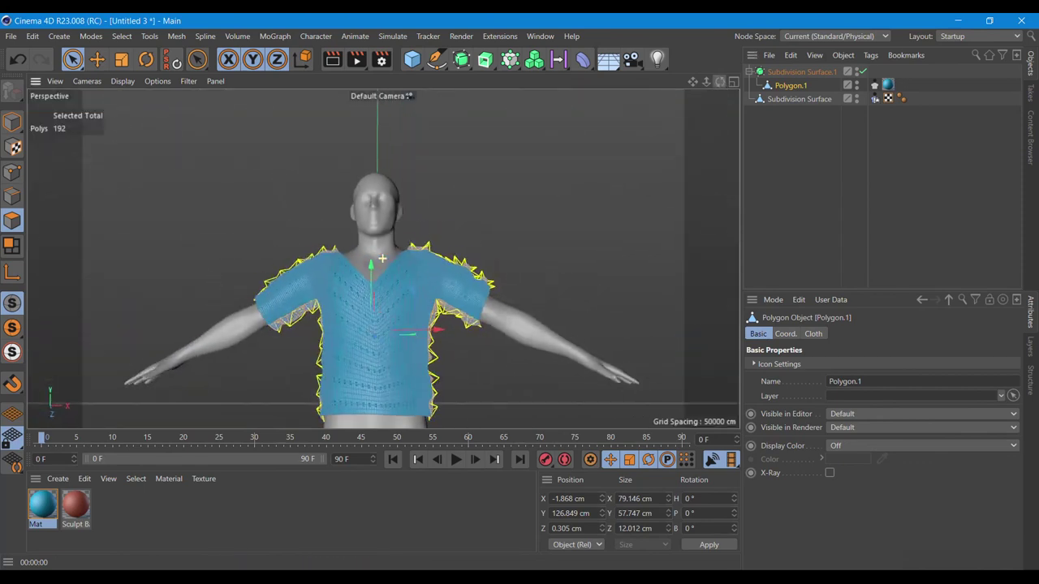
drag(698, 81, 639, 103)
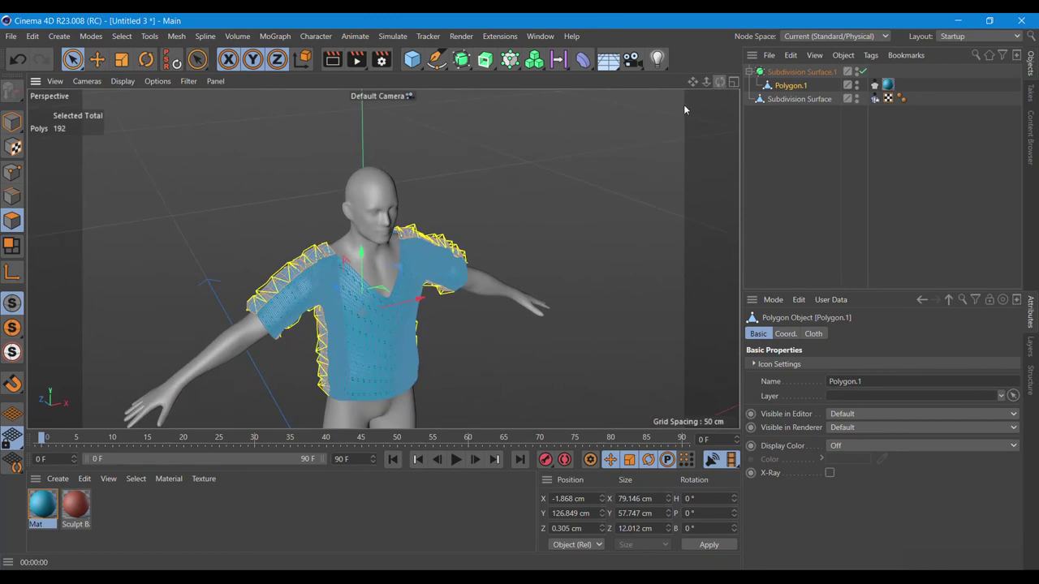
click(491, 61)
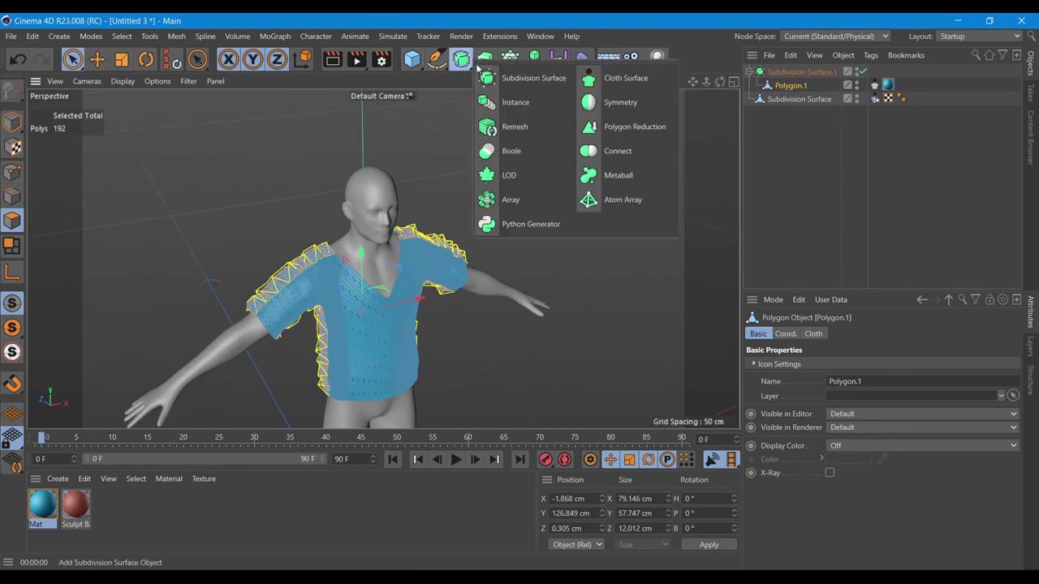
- Wrap Subdivision Surface.1 in a Cloth Surface with 0.5 cm thickness
click(617, 84)
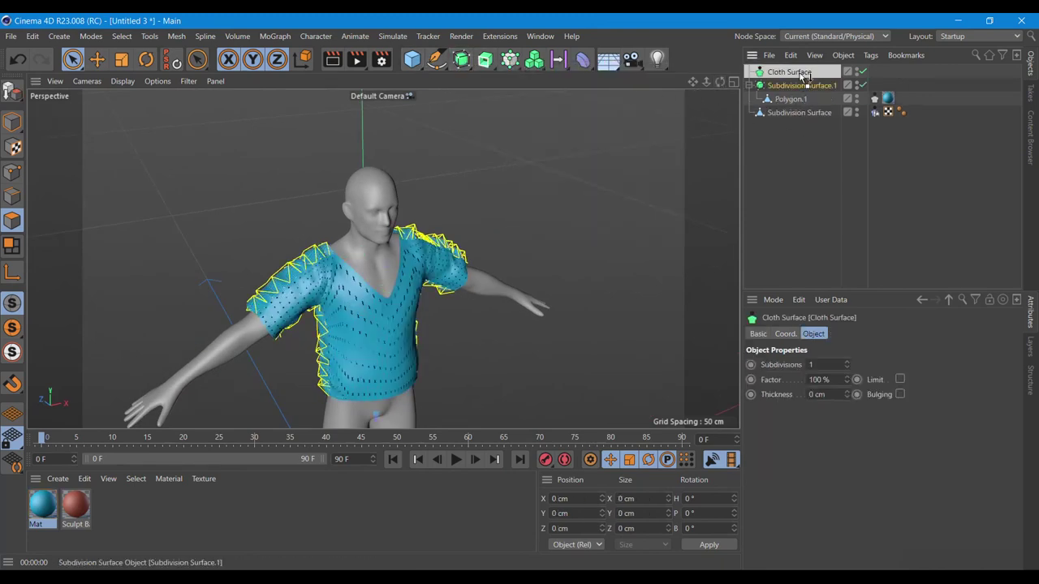
click(800, 85)
click(789, 72)
double_click(816, 395)
text(0,5)
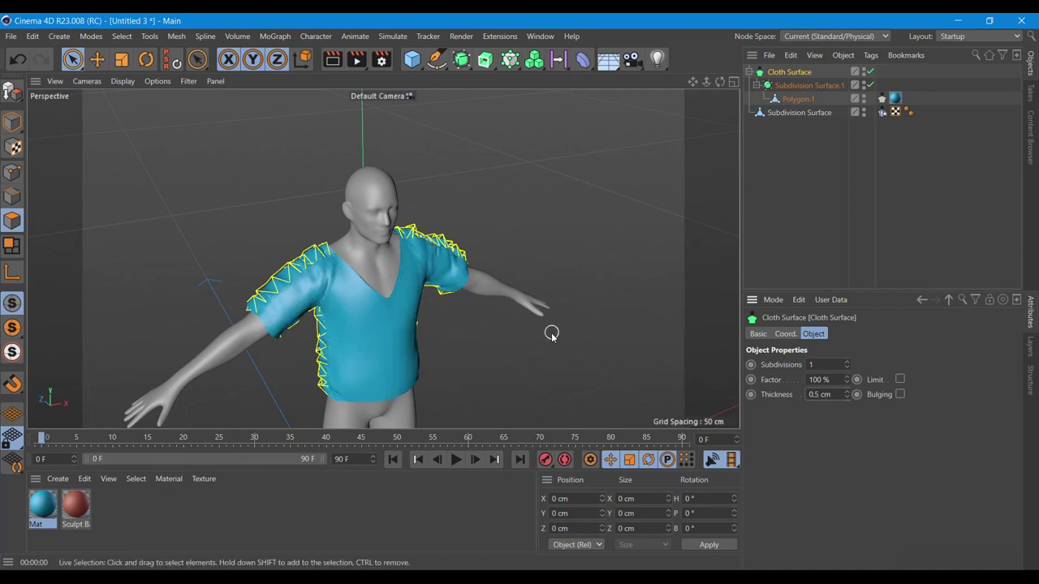
- Render and orbit to inspect the thickened blue T-shirt from front, side and rear
drag(720, 82, 382, 258)
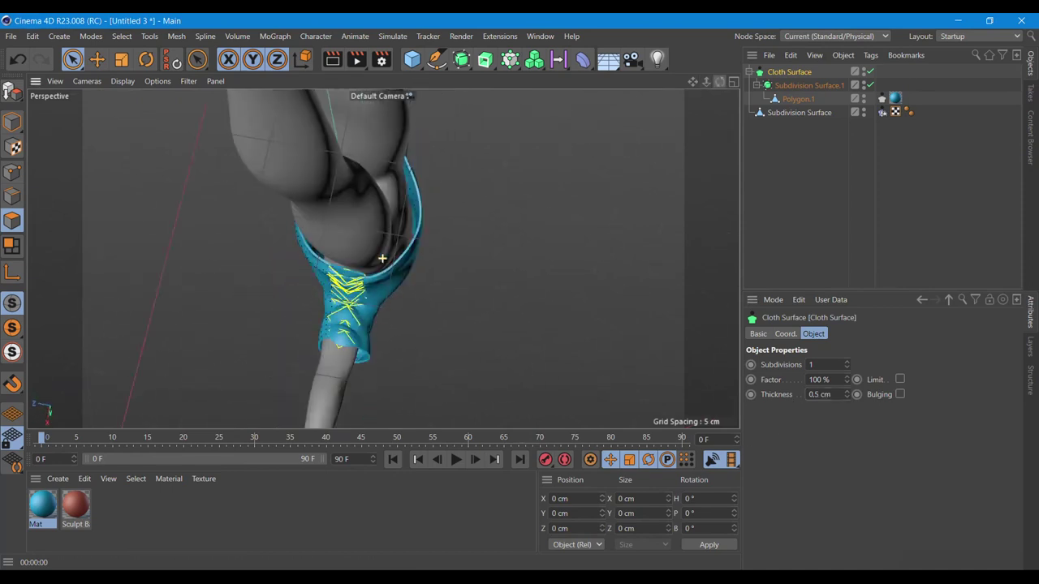
drag(719, 83, 719, 85)
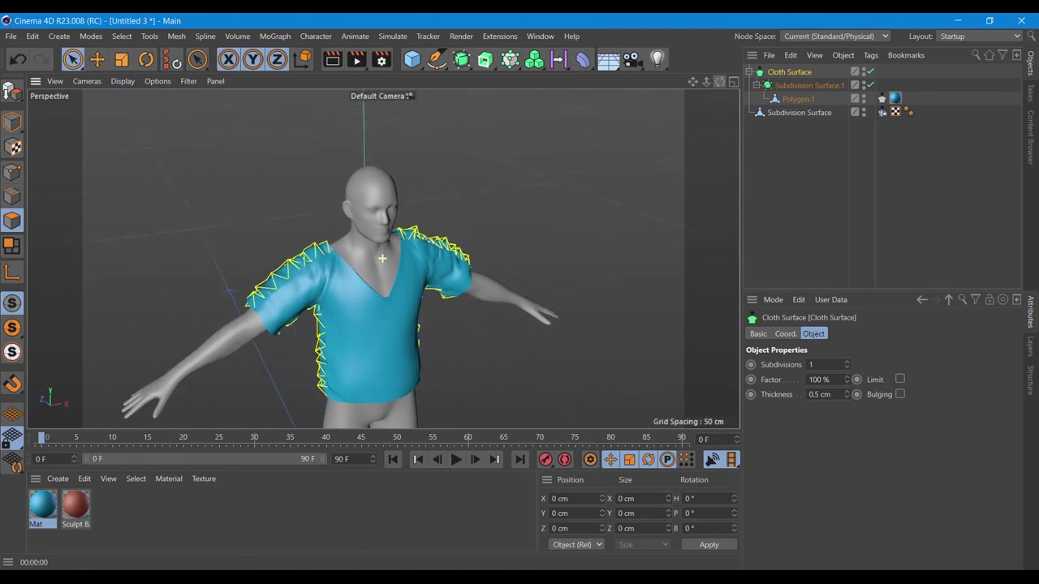
click(332, 60)
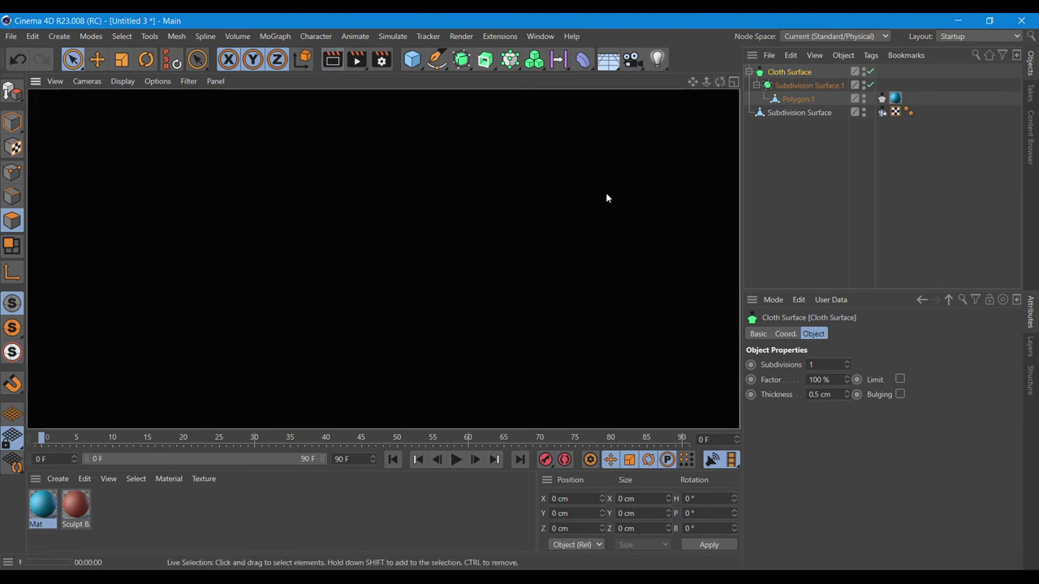
drag(720, 84, 720, 84)
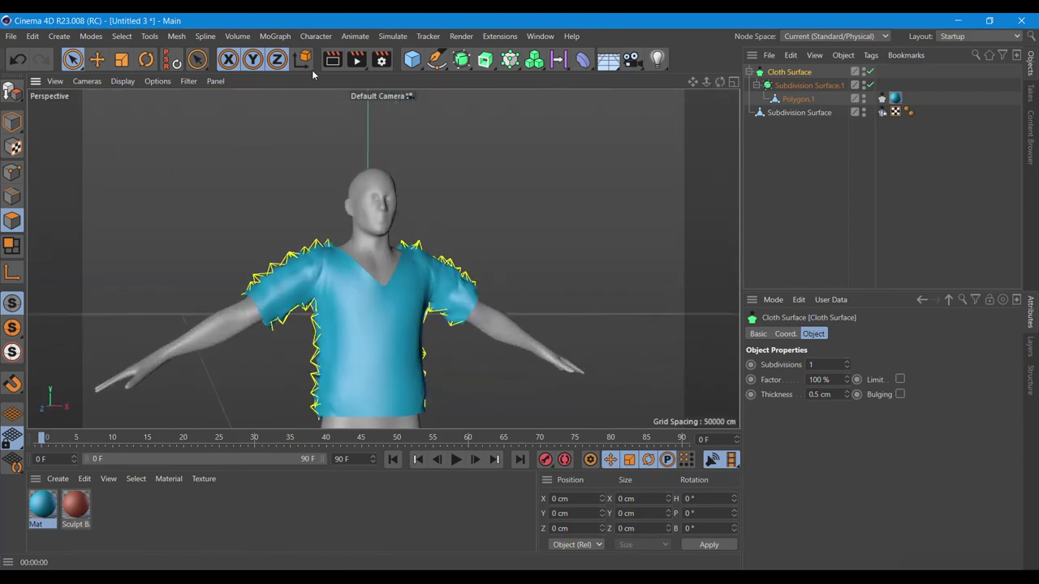
click(331, 59)
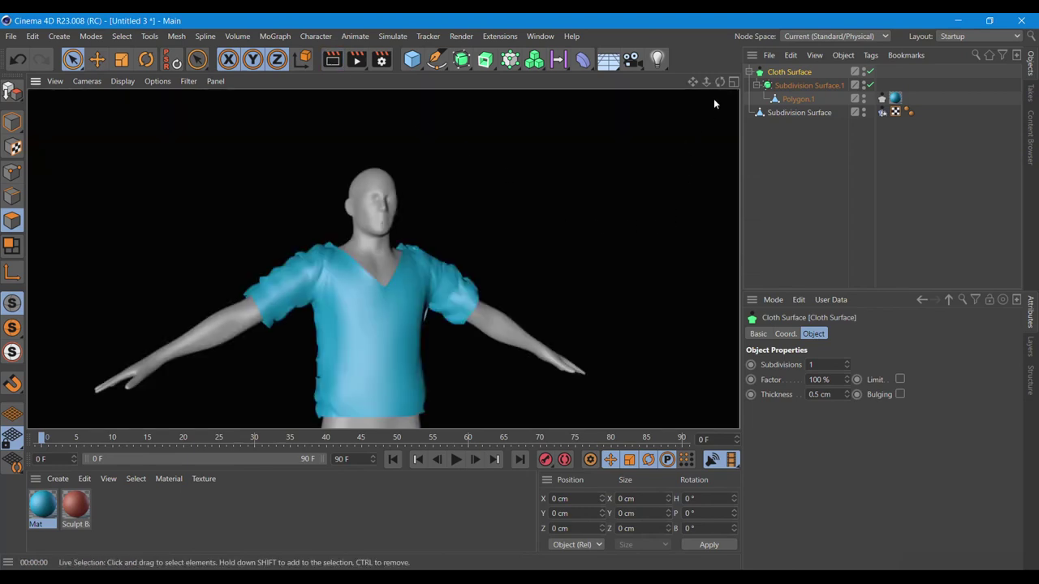
drag(720, 82, 693, 84)
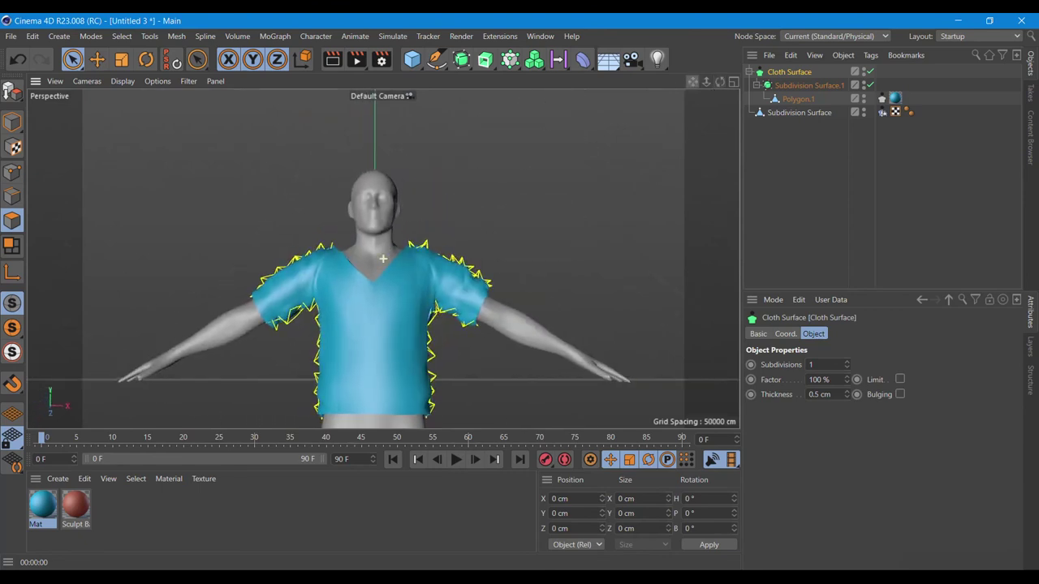